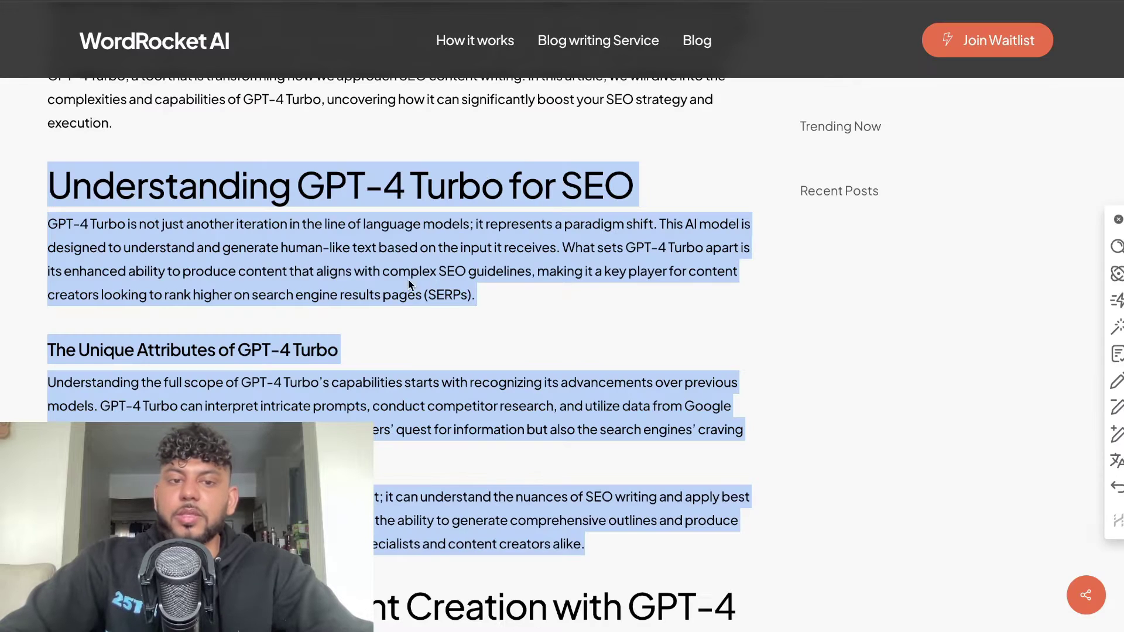
Copy the 'Understanding GPT-4 Turbo for SEO' section from the WordRocket AI blog article
right_click(355, 258)
left_click(364, 294)
right_click(411, 285)
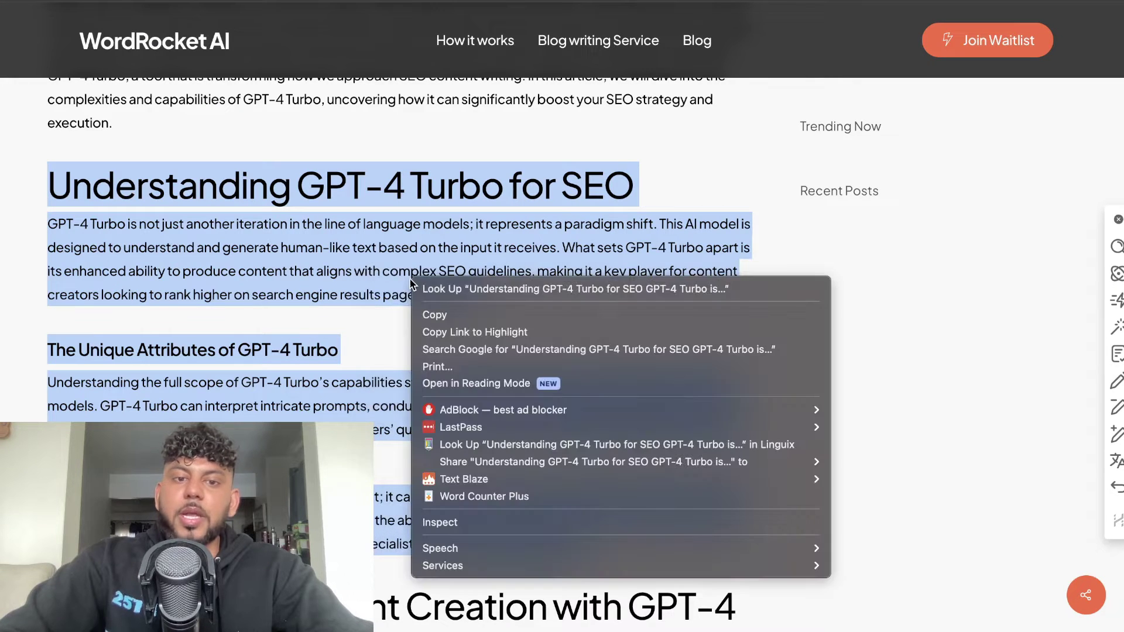
left_click(434, 314)
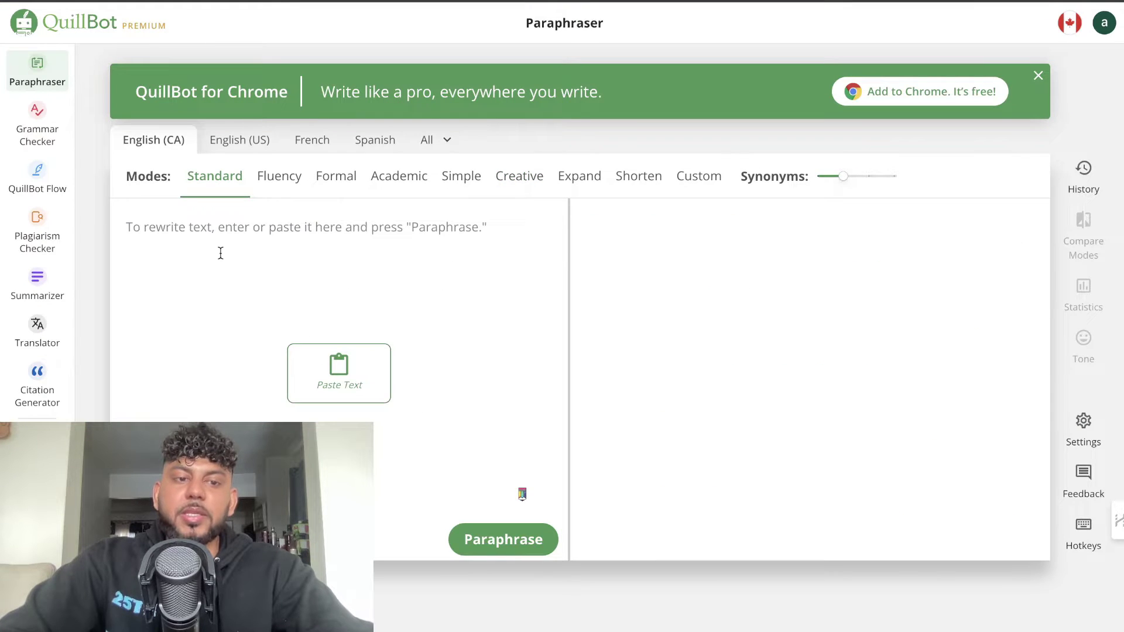
Paste the GPT-4 Turbo article into the Paraphraser input and paraphrase it in Fluency mode
left_click(219, 250)
key("ctrl+v")
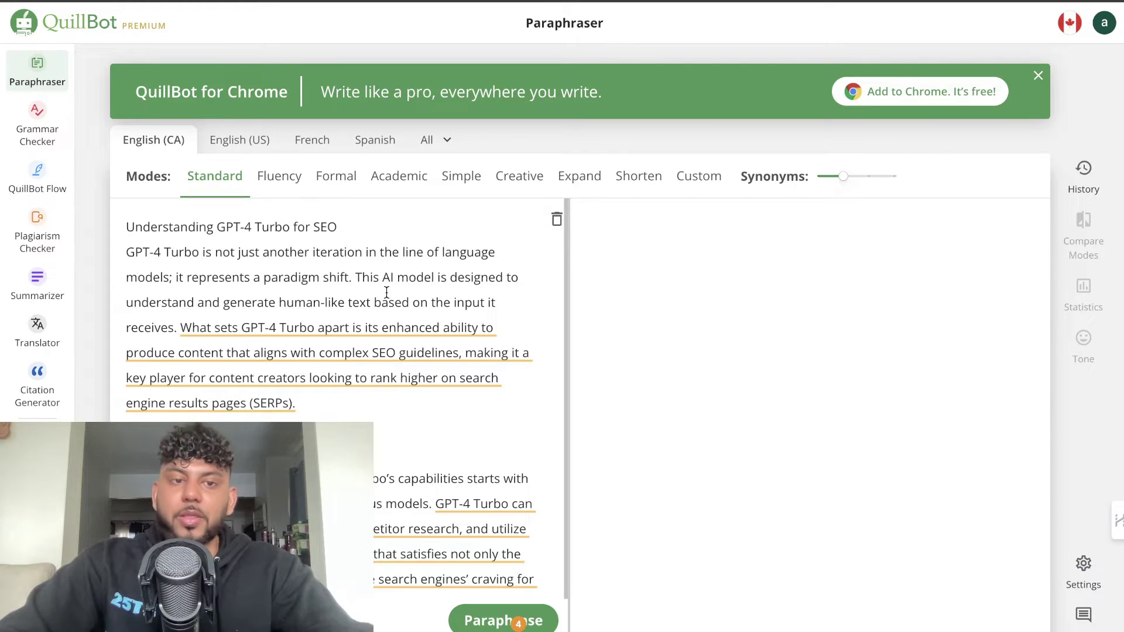
scroll(316, 376, "down", 5)
scroll(316, 377, "up", 5)
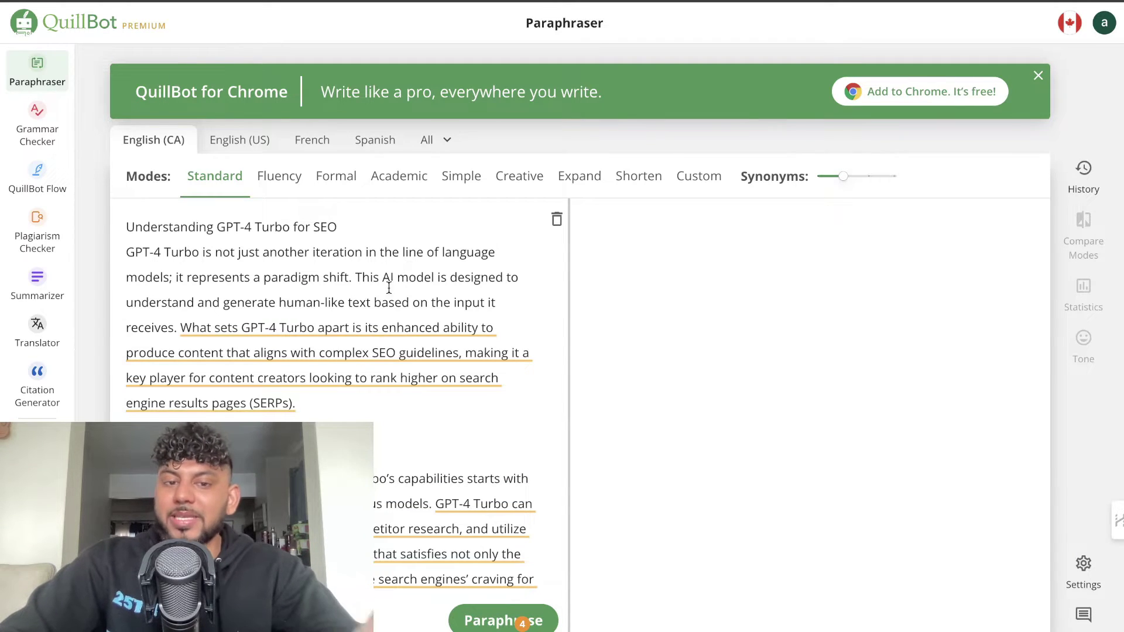
scroll(389, 288, "down", 2)
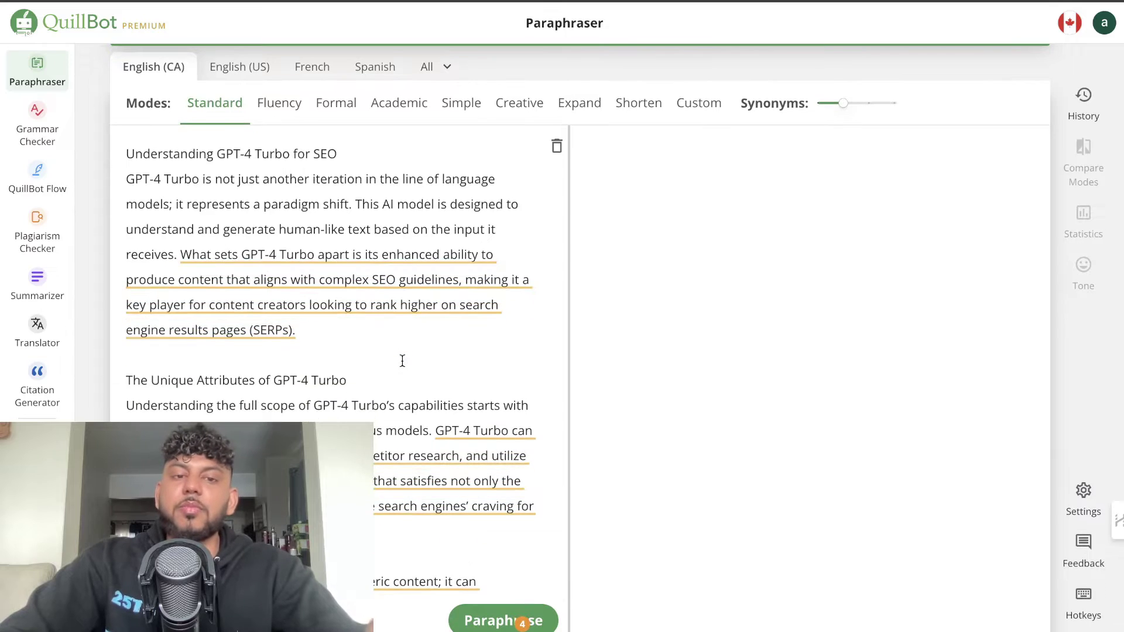
scroll(402, 361, "up", 1)
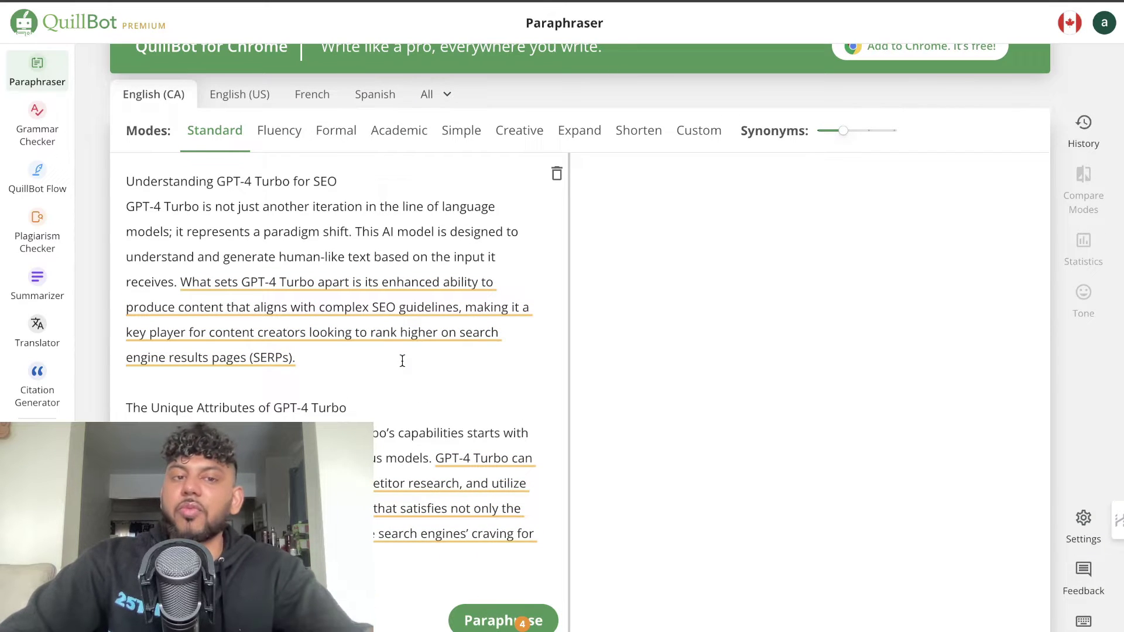
scroll(252, 222, "up", 1)
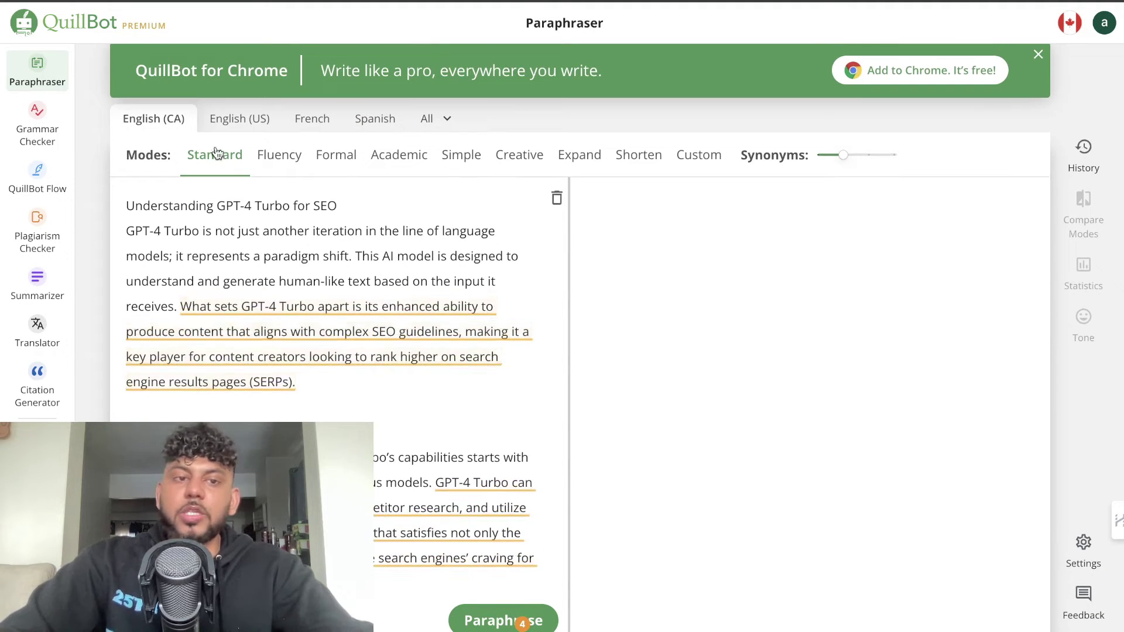
left_click(277, 157)
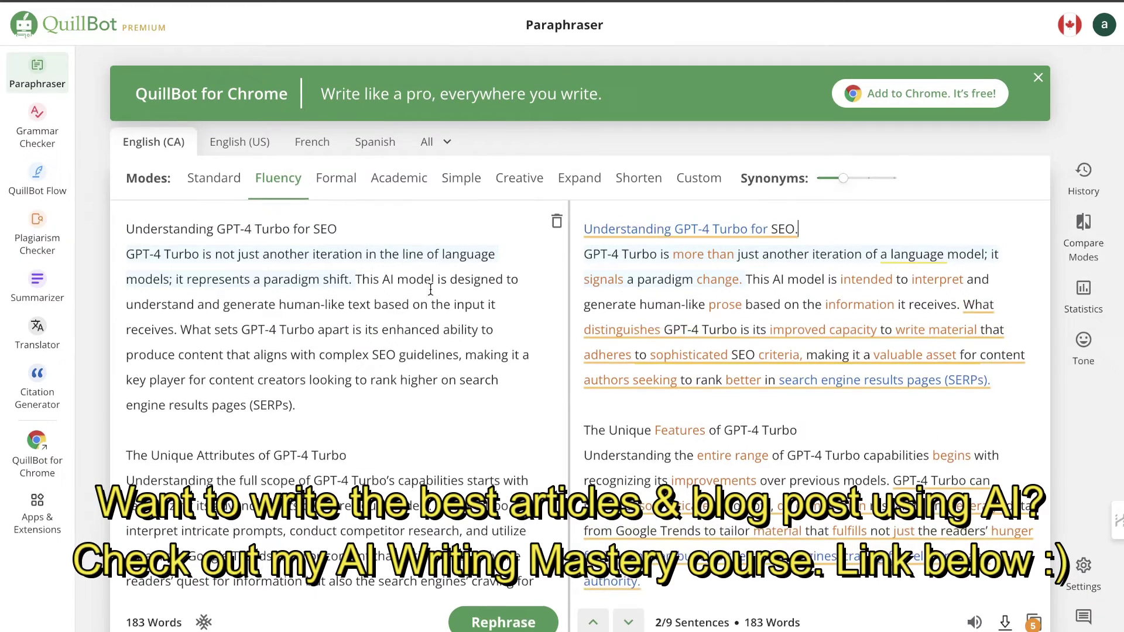
In the Fluency output, replace 'is intended to' with 'aims to' and 'interpret' with 'comprehend'
left_click(834, 218)
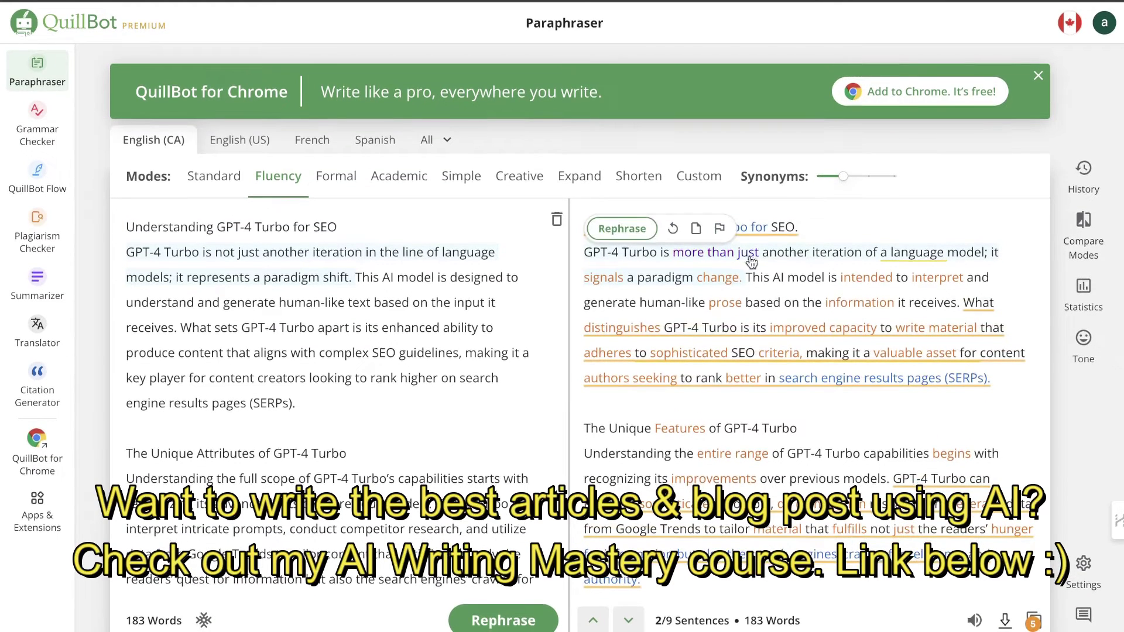
left_click(860, 279)
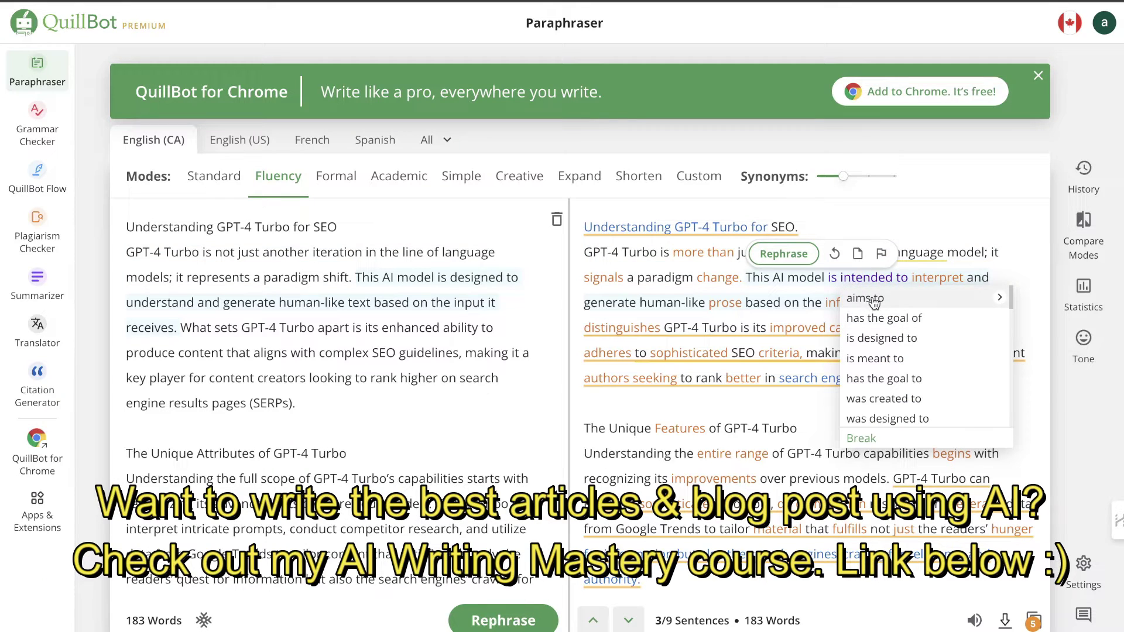
left_click(710, 280)
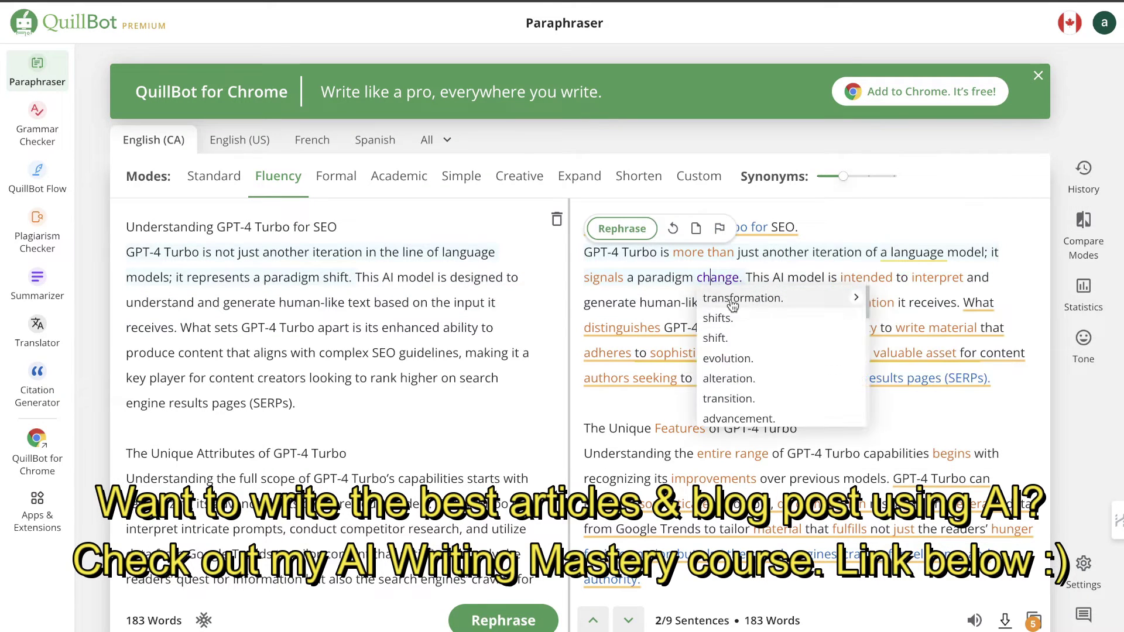
left_click(860, 281)
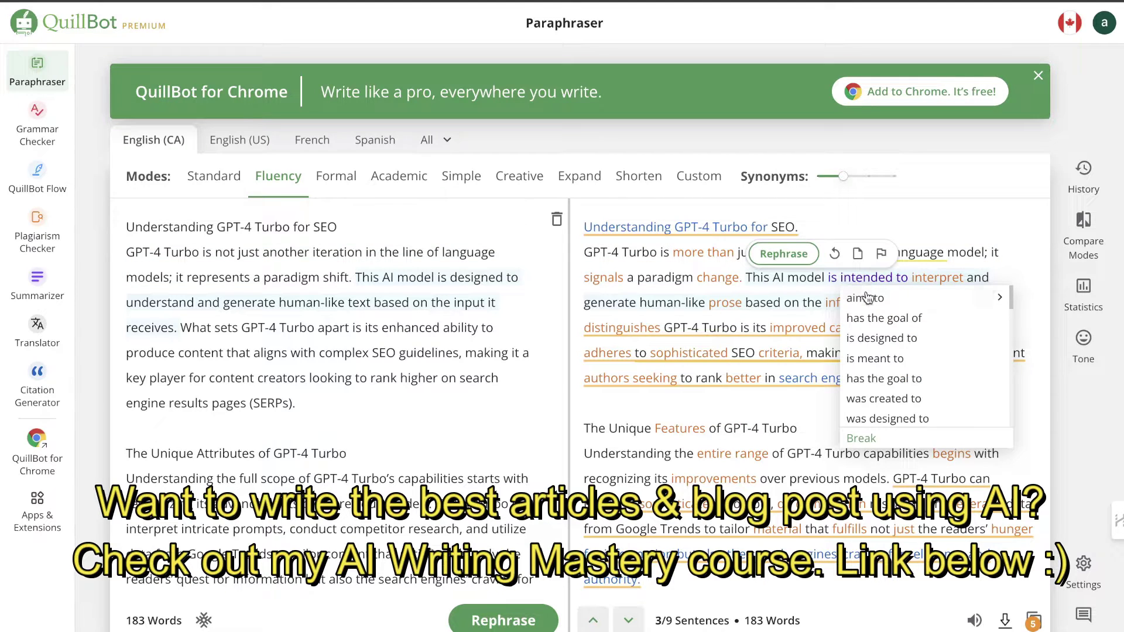
left_click(870, 298)
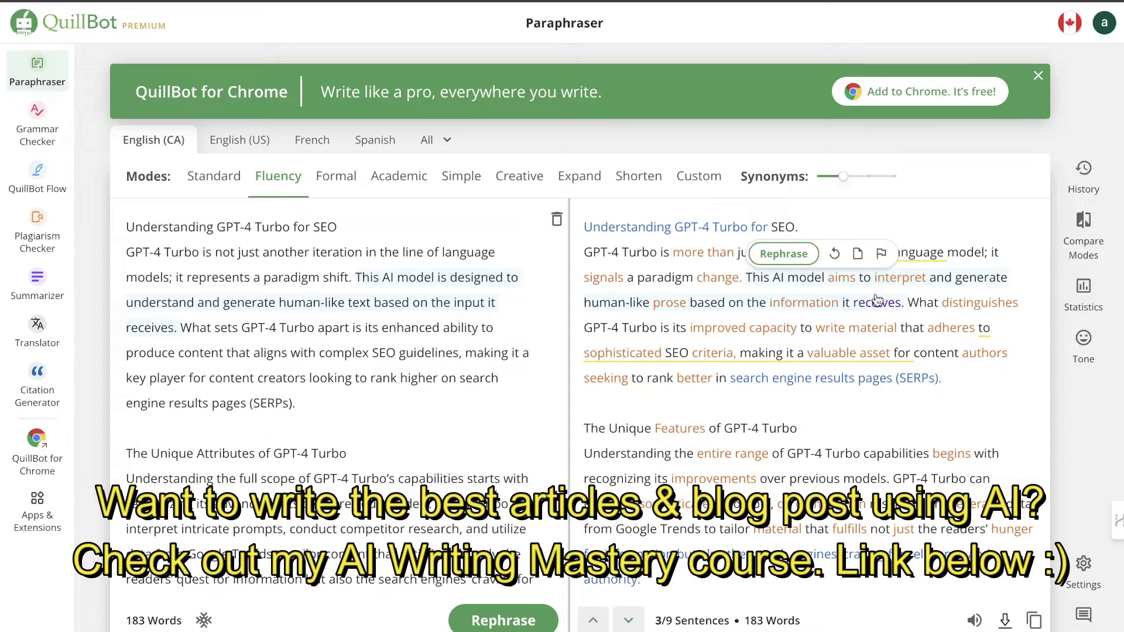
left_click(910, 284)
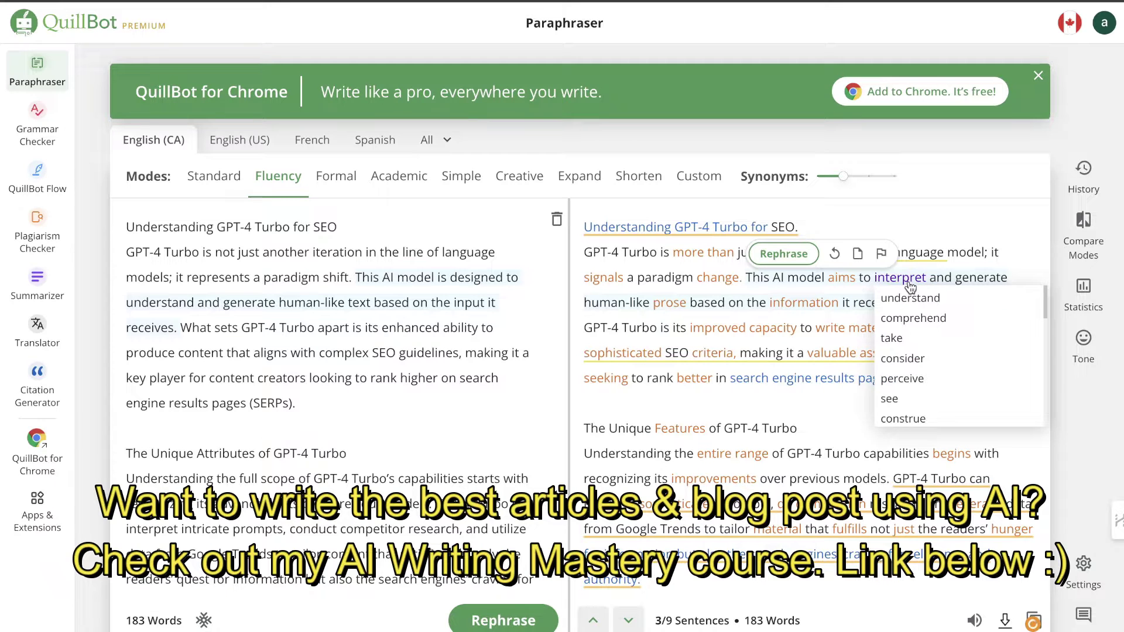
left_click(913, 318)
Swap 'improved capacity' for 'increased ability' and 'range of' for 'spectrum of'
left_click(717, 334)
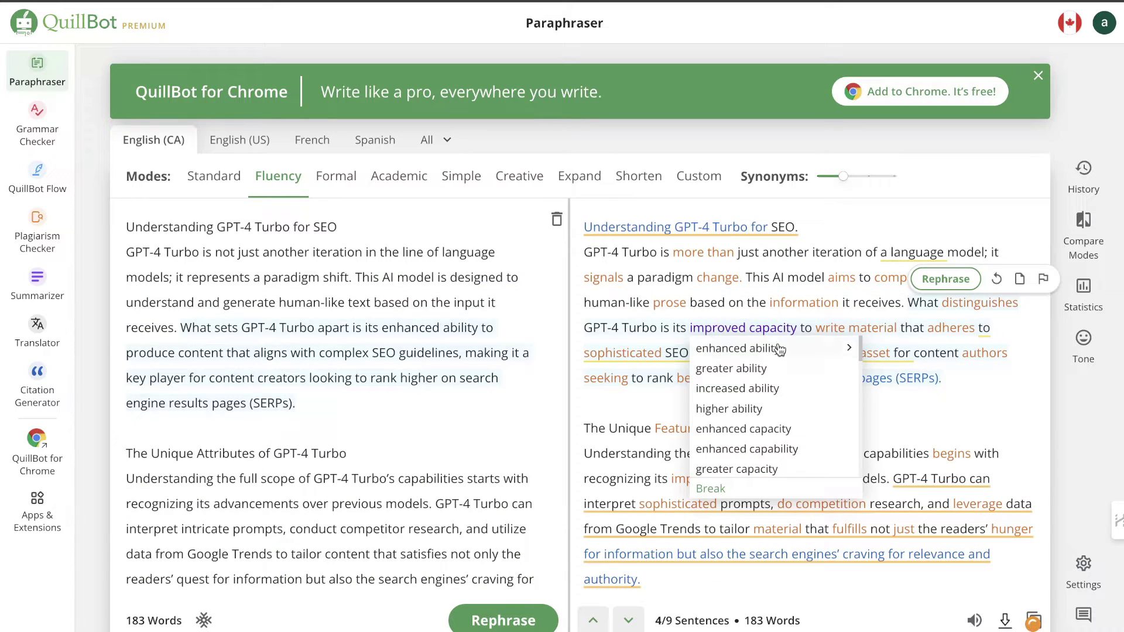
left_click(761, 390)
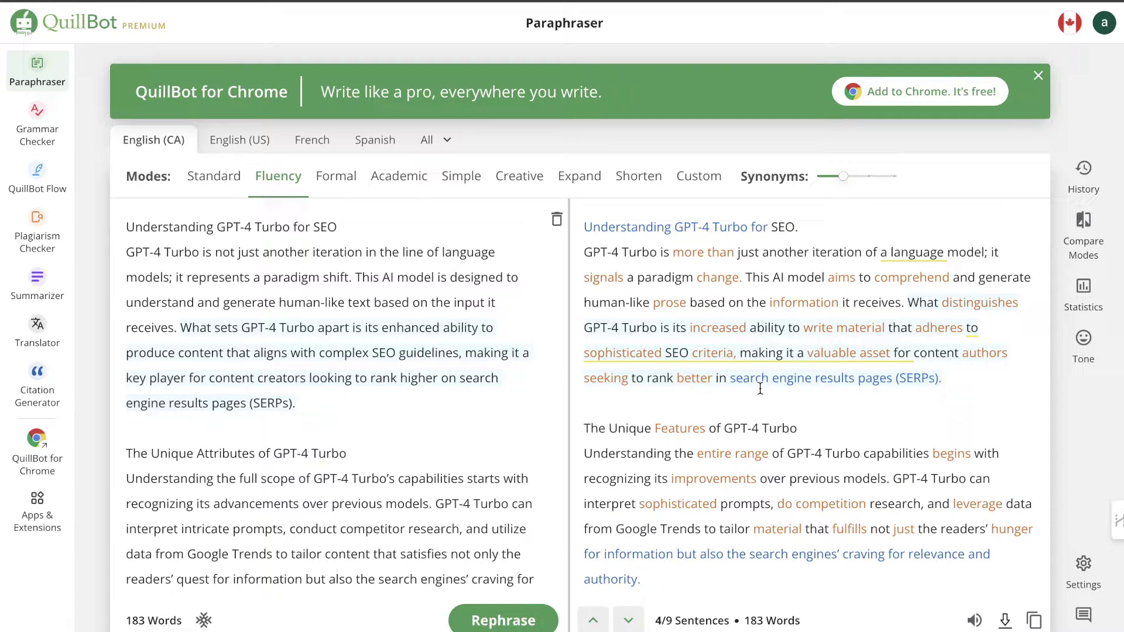
mouse_move(799, 383)
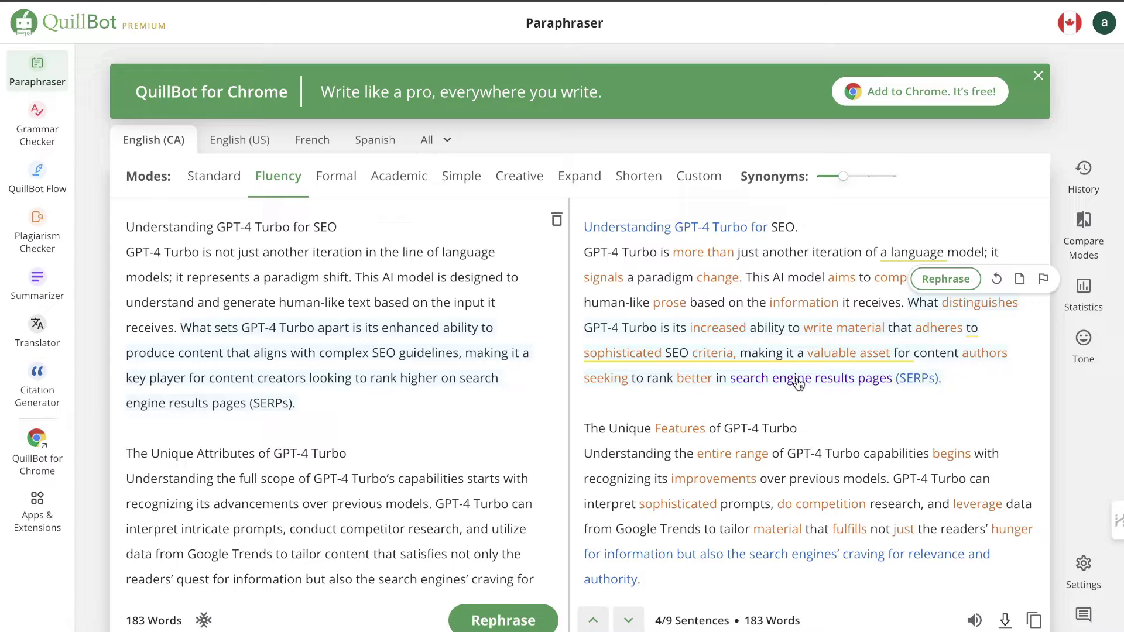
scroll(799, 384, "down", 1)
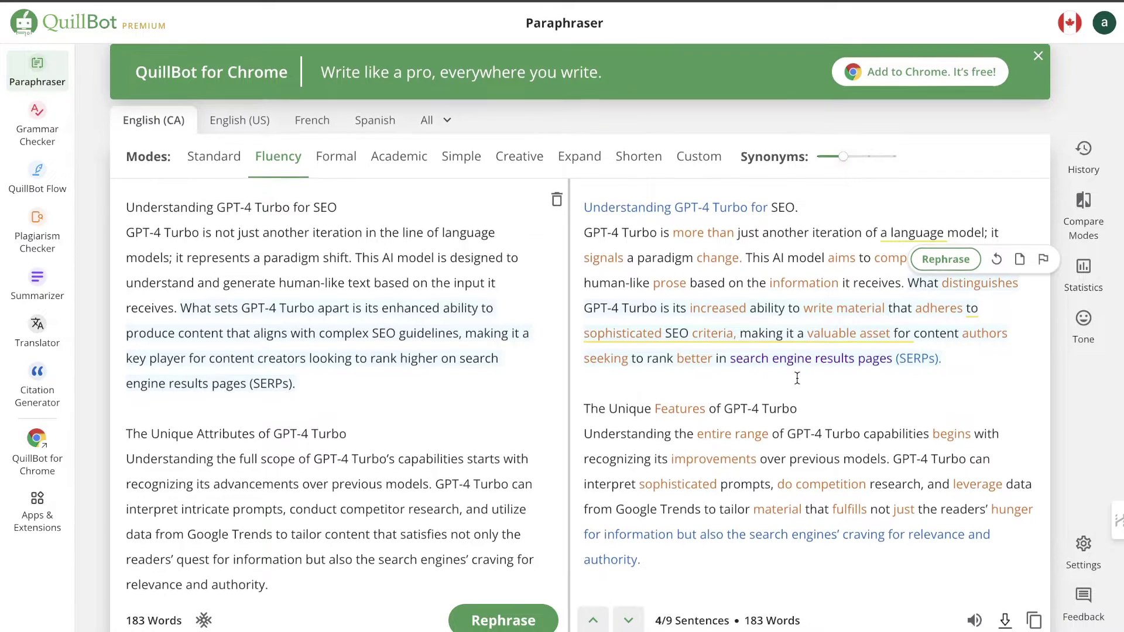
left_click(754, 409)
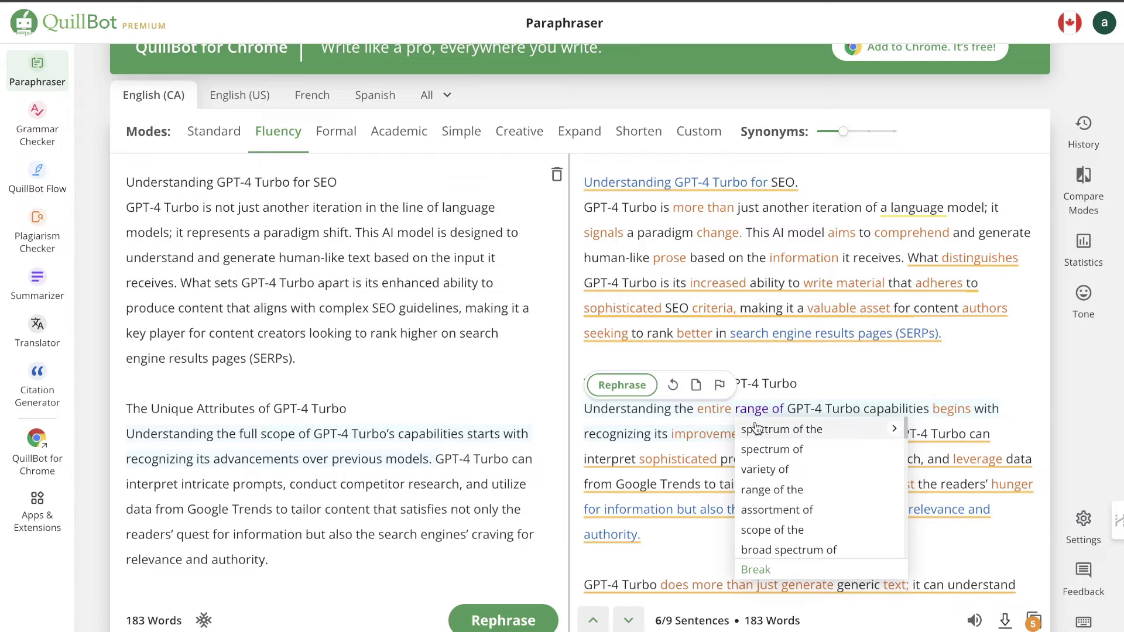
left_click(764, 448)
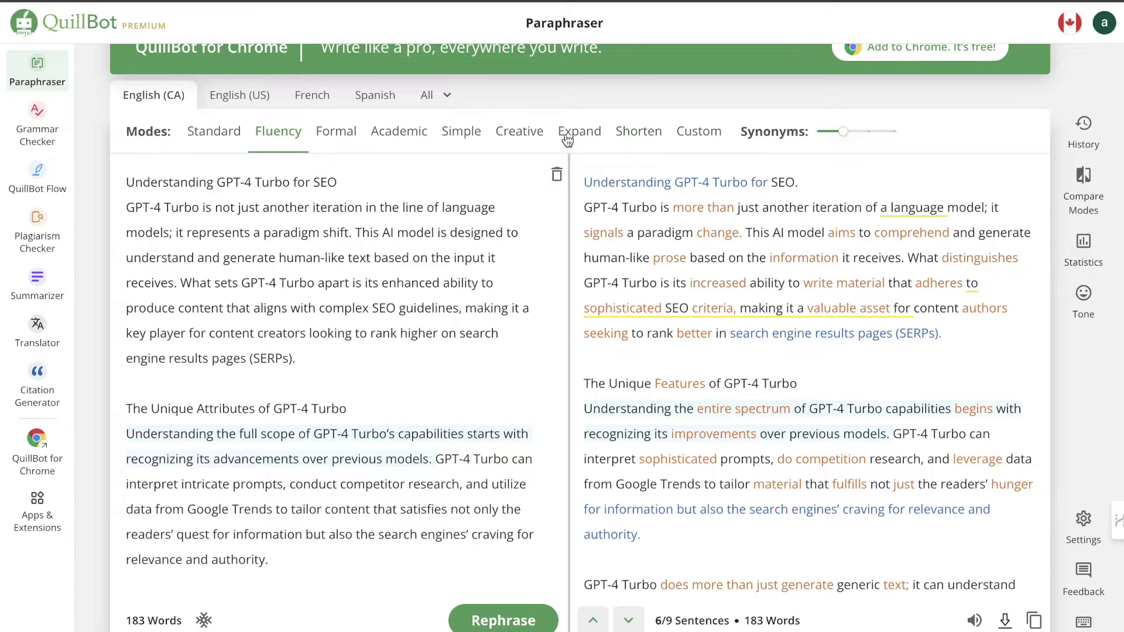
scroll(463, 170, "up", 1)
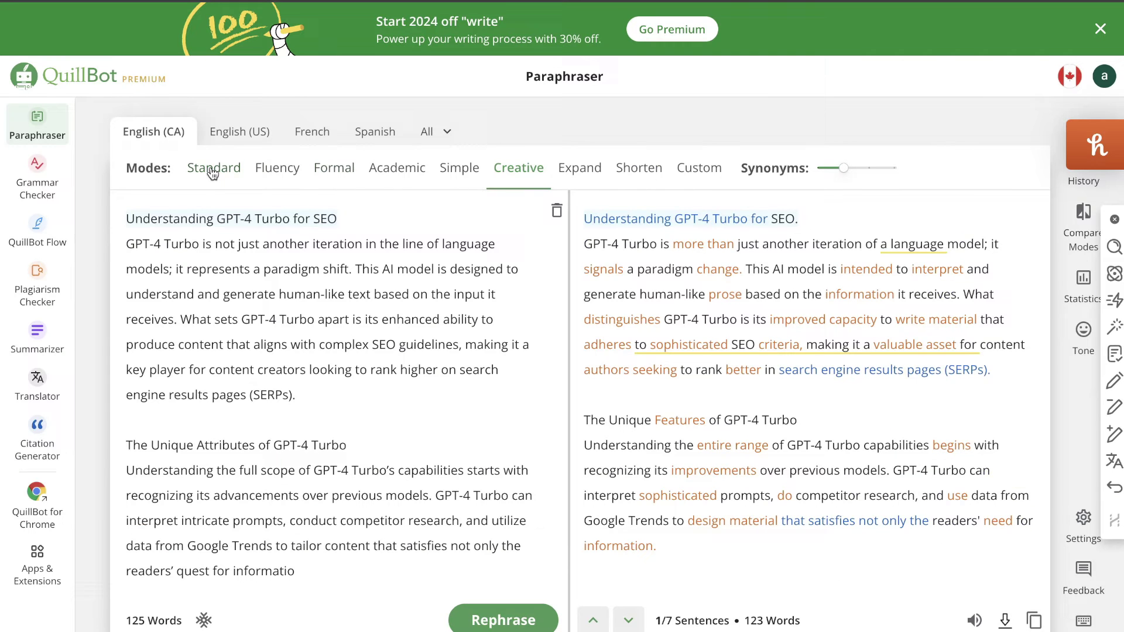
Regenerate the paraphrase in Creative mode and copy the full 184-word output
left_click(212, 172)
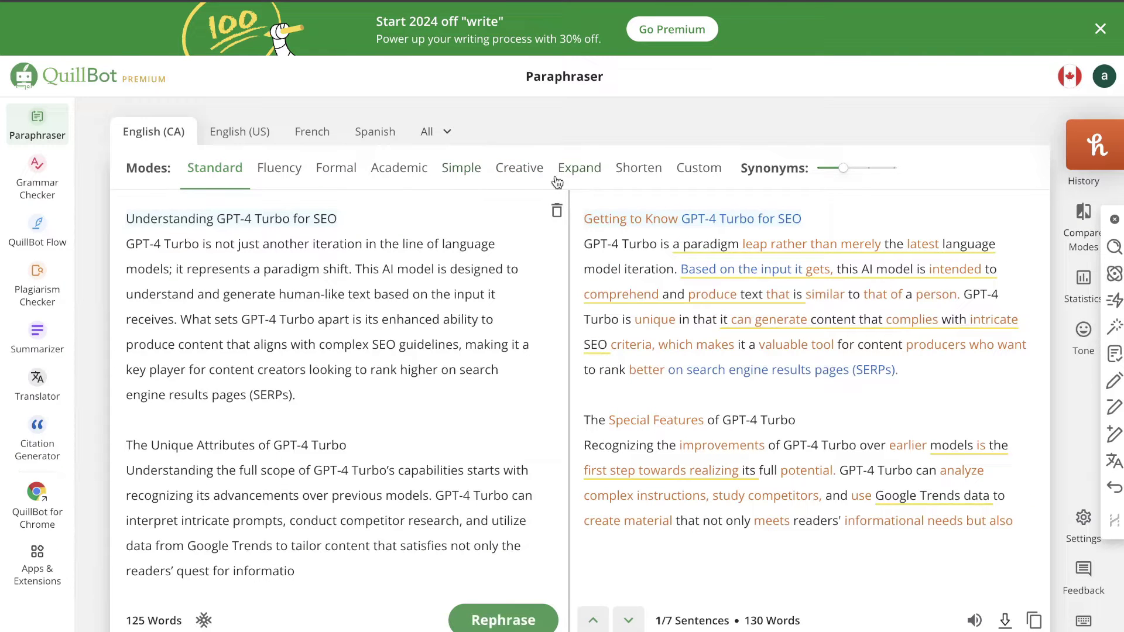
left_click(525, 176)
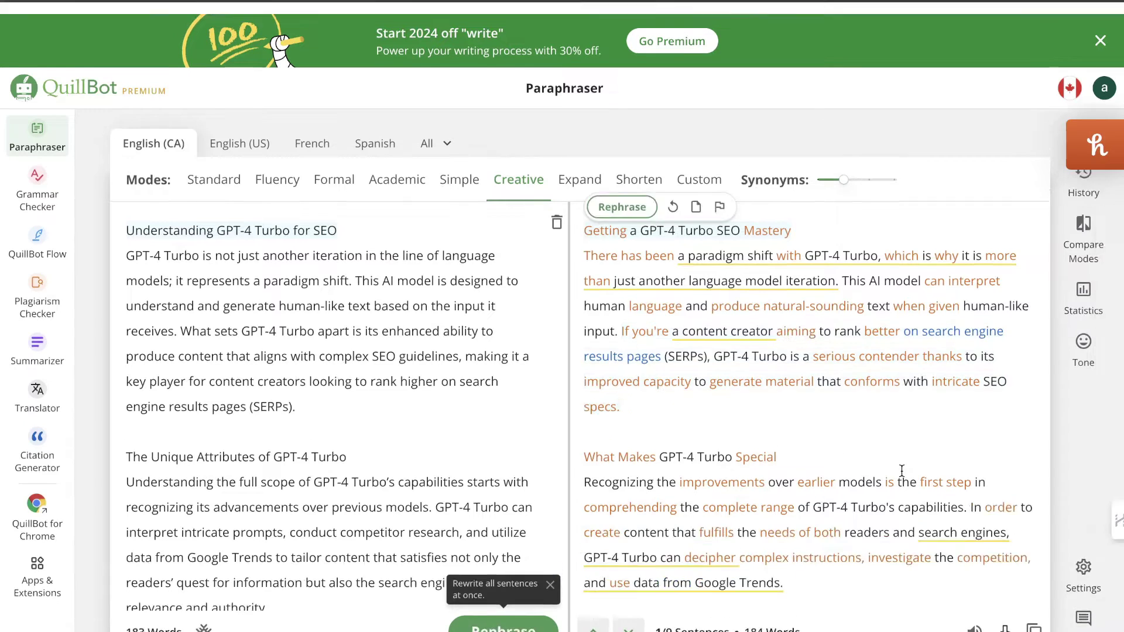
scroll(901, 471, "down", 2)
scroll(901, 471, "down", 2)
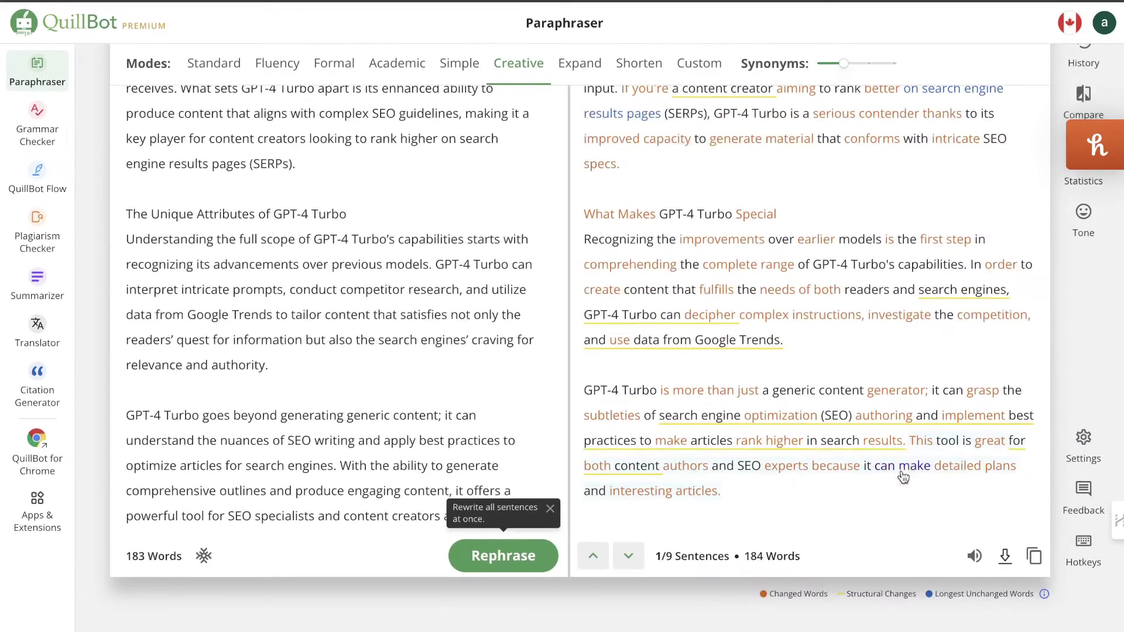
left_click(1034, 555)
scroll(768, 492, "up", 3)
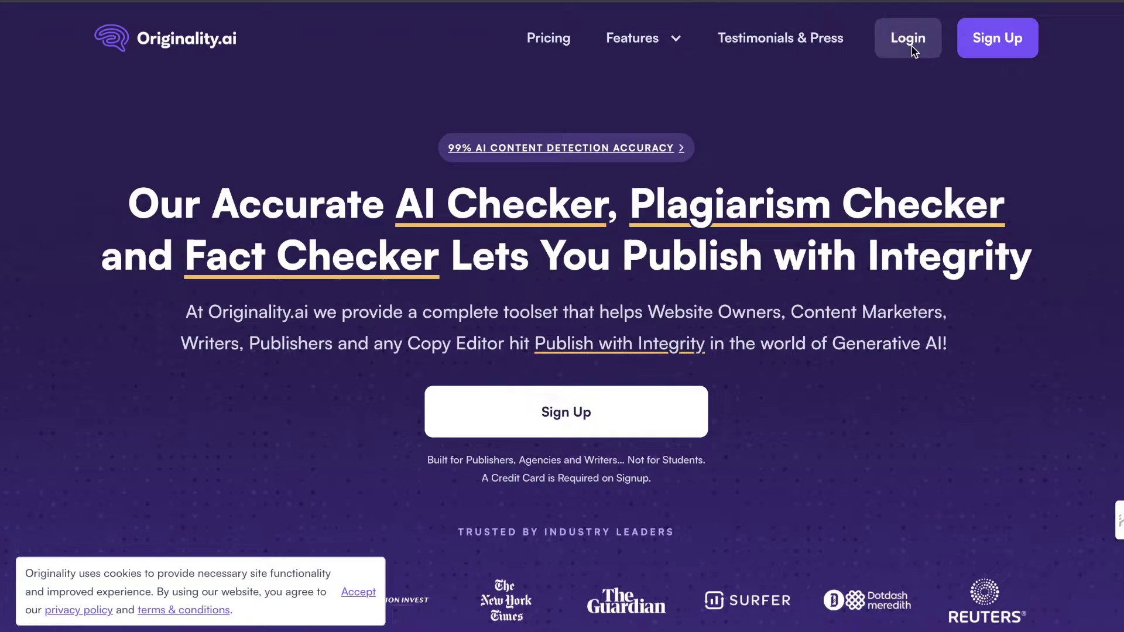
Log in to Originality.ai and run a new scan on the pasted Creative-mode paraphrase
left_click(914, 51)
left_click(208, 196)
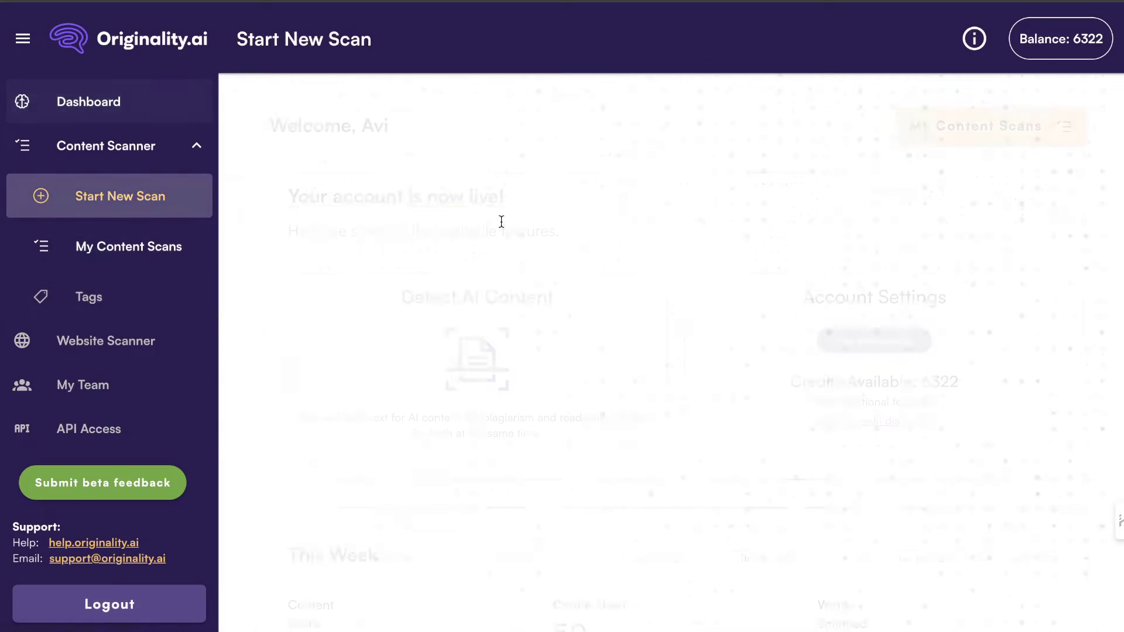
left_click(465, 417)
key("ctrl+v")
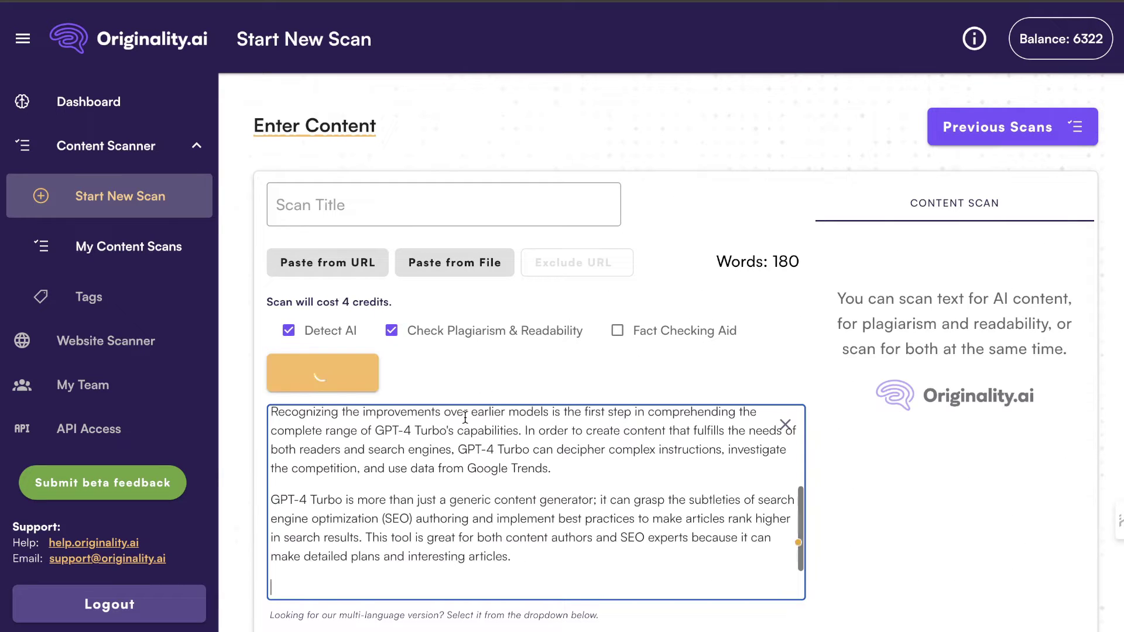
scroll(491, 501, "up", 8)
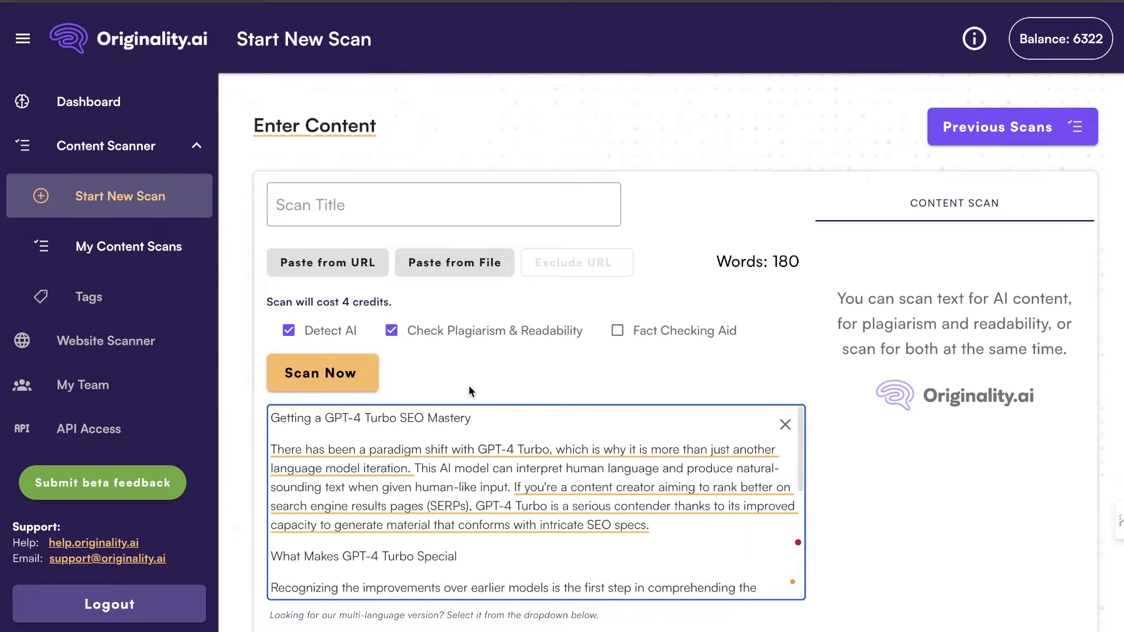
left_click(347, 374)
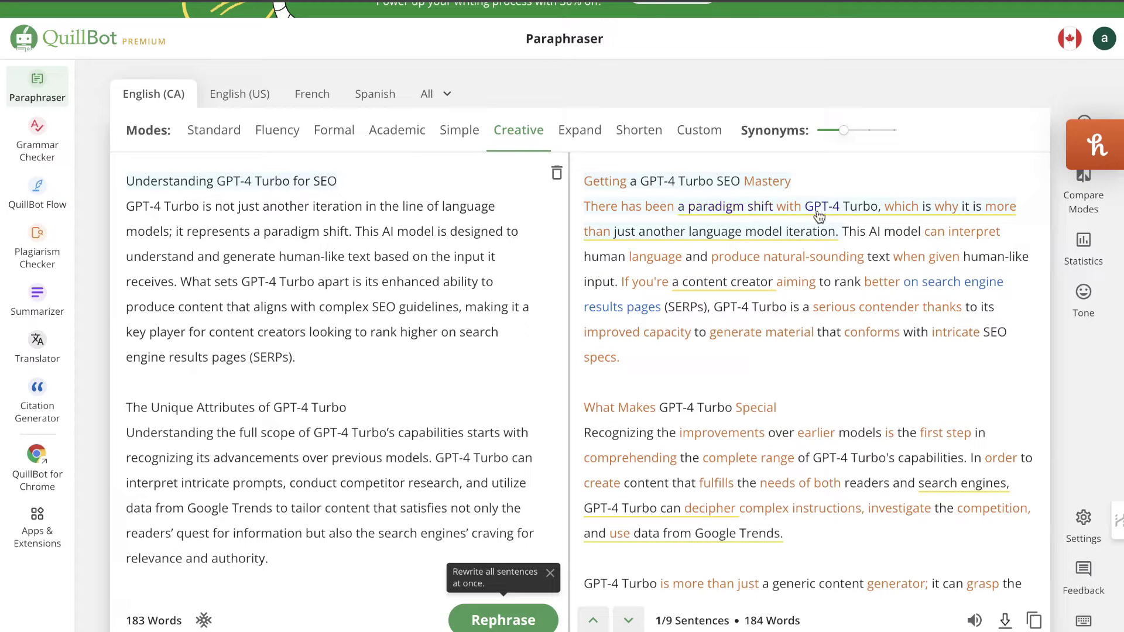
Replace 'with' by 'using' and 'There' by 'Here' in the opening sentence
left_click(789, 208)
left_click(798, 244)
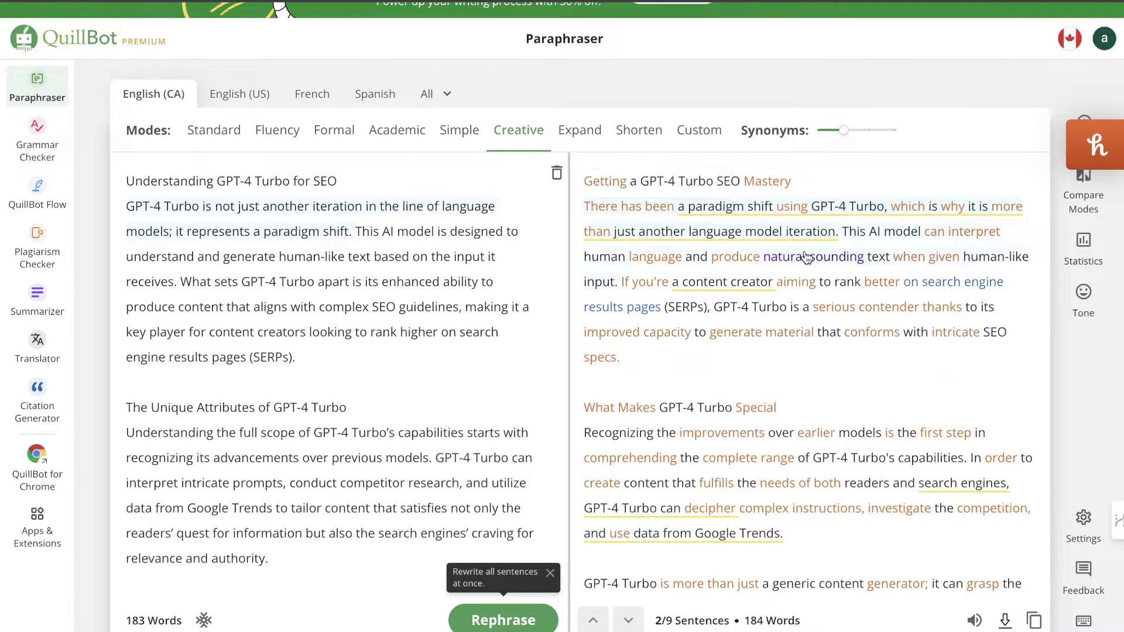
left_click(637, 212)
left_click(588, 220)
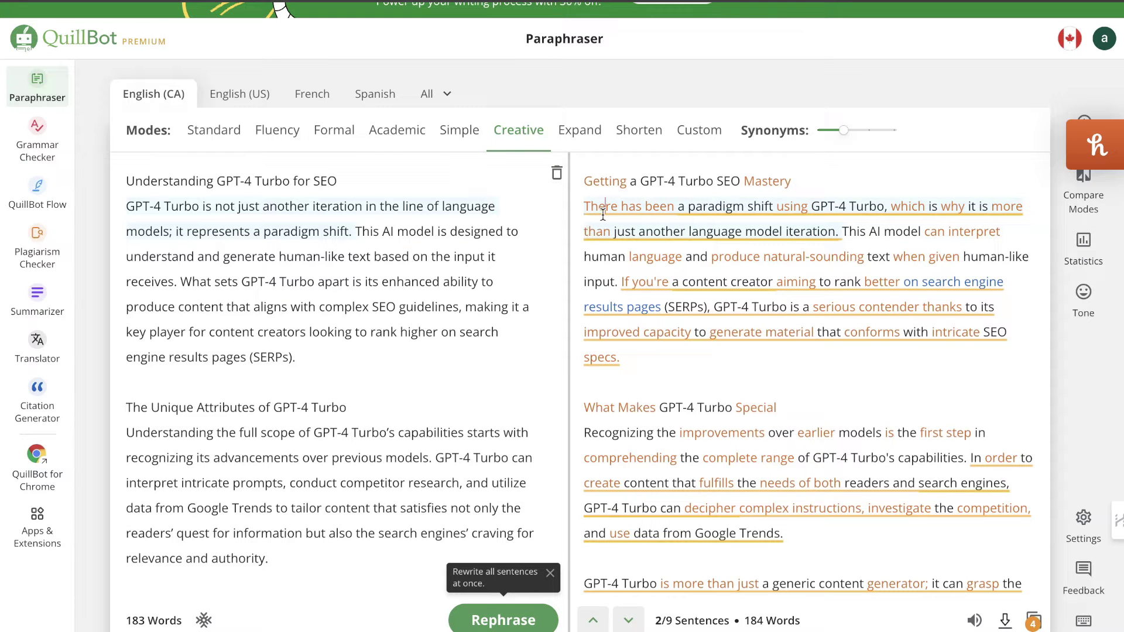
left_click(604, 211)
left_click(600, 231)
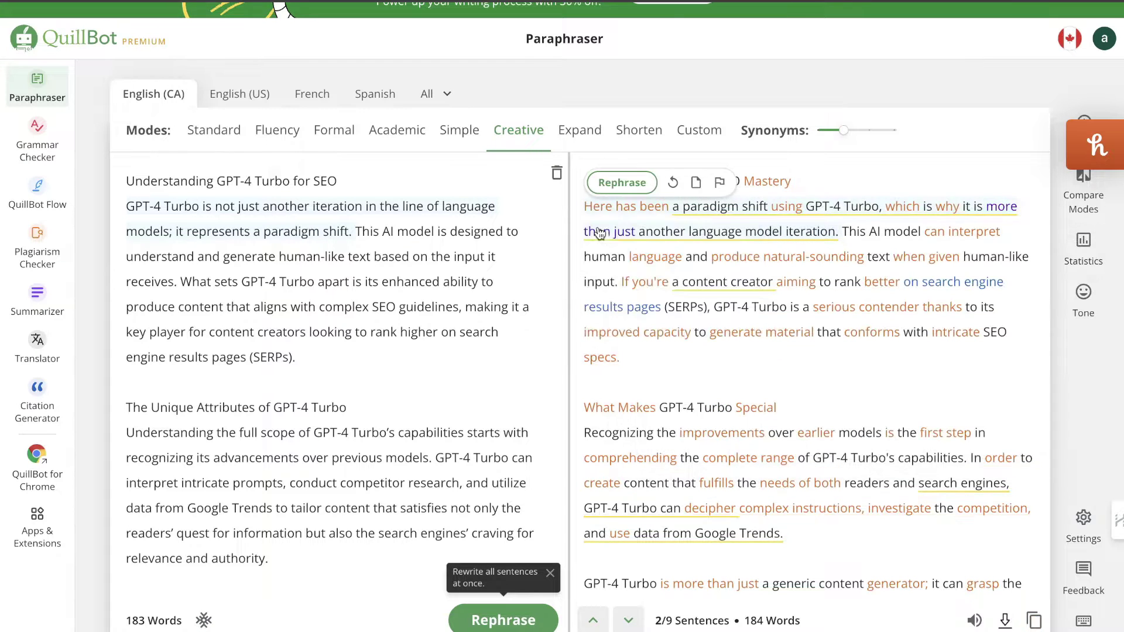
Change 'contender' to 'option', 'improvements' to 'enhancements made', and 'complex' to 'intricate instructions'
left_click(797, 367)
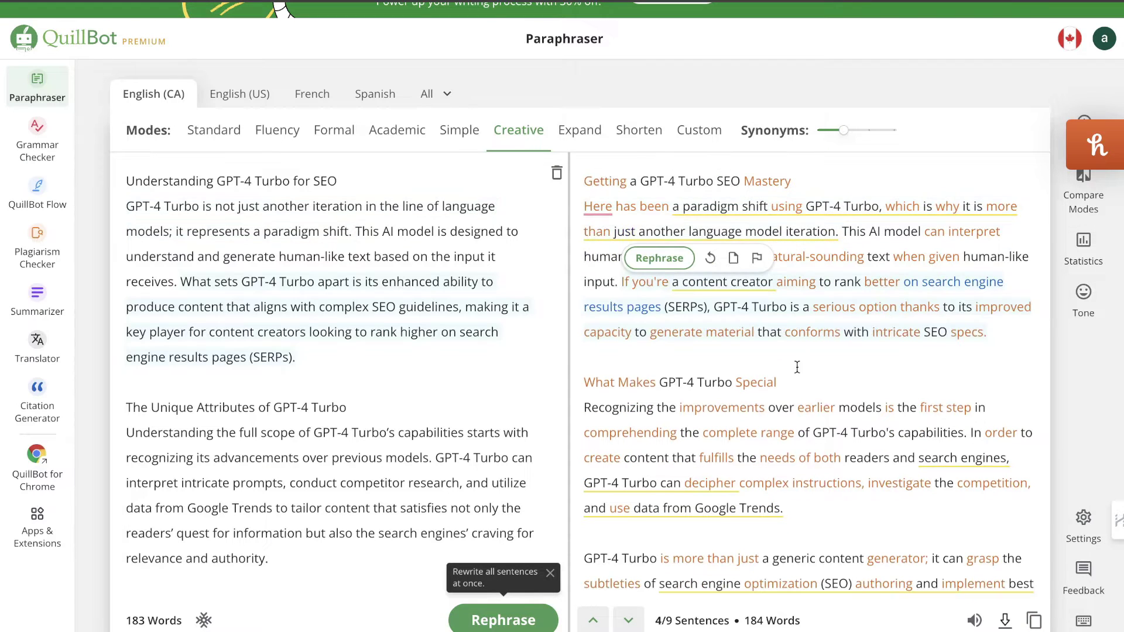
left_click(739, 407)
left_click(744, 433)
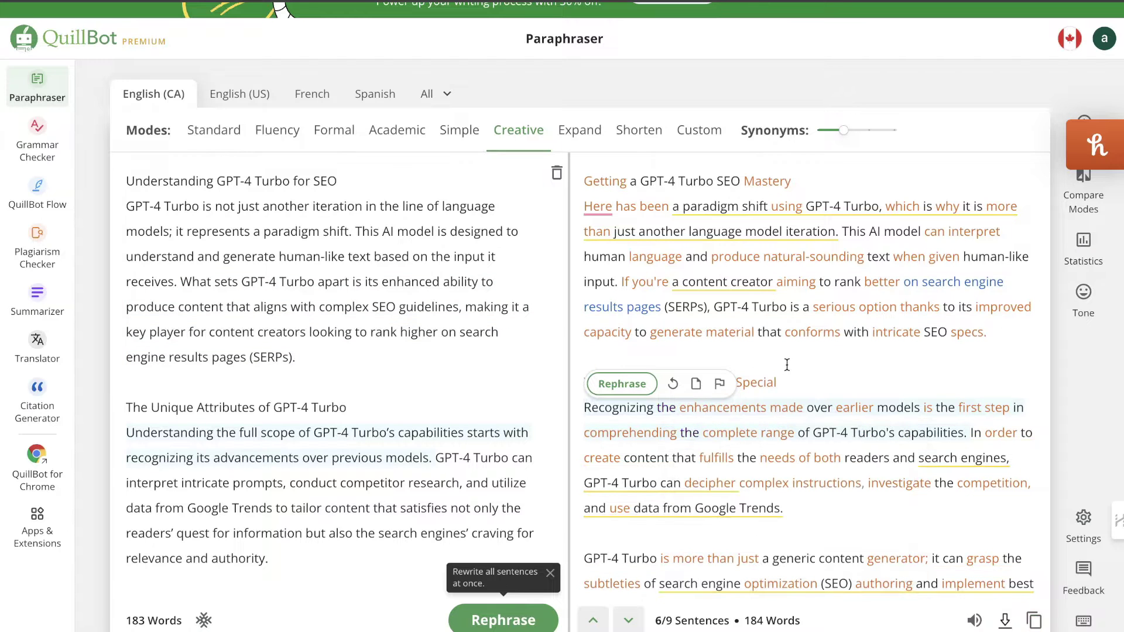
left_click(799, 484)
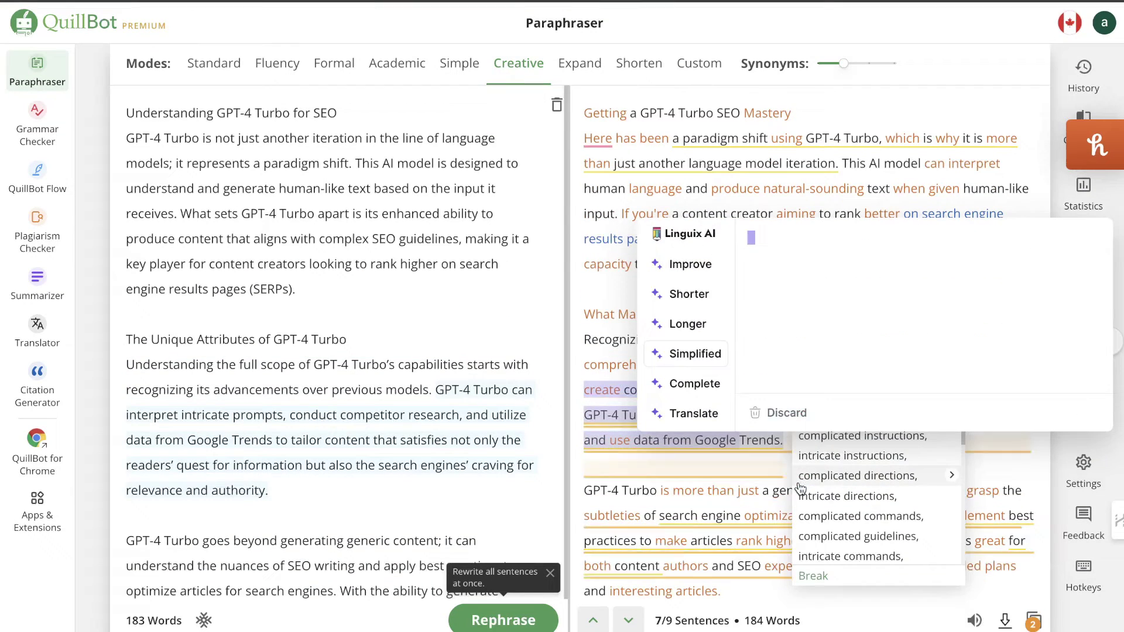
left_click(834, 449)
scroll(808, 445, "down", 3)
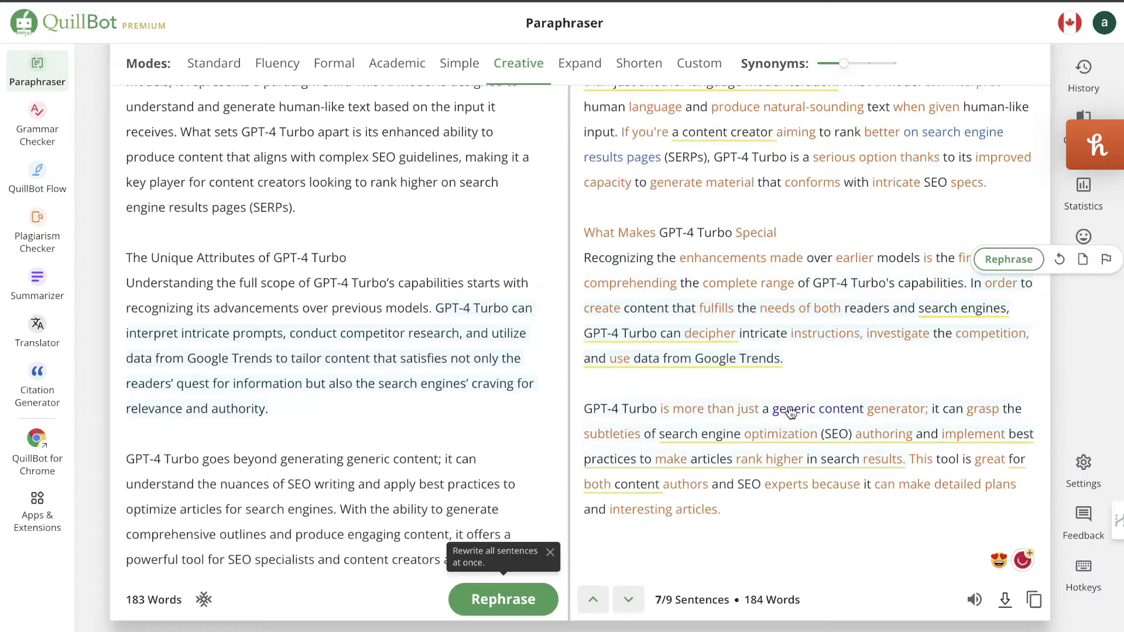
Change 'search engine results pages' to 'search engine outcomes pages'
left_click(794, 437)
left_click(770, 276)
scroll(924, 192, "up", 2)
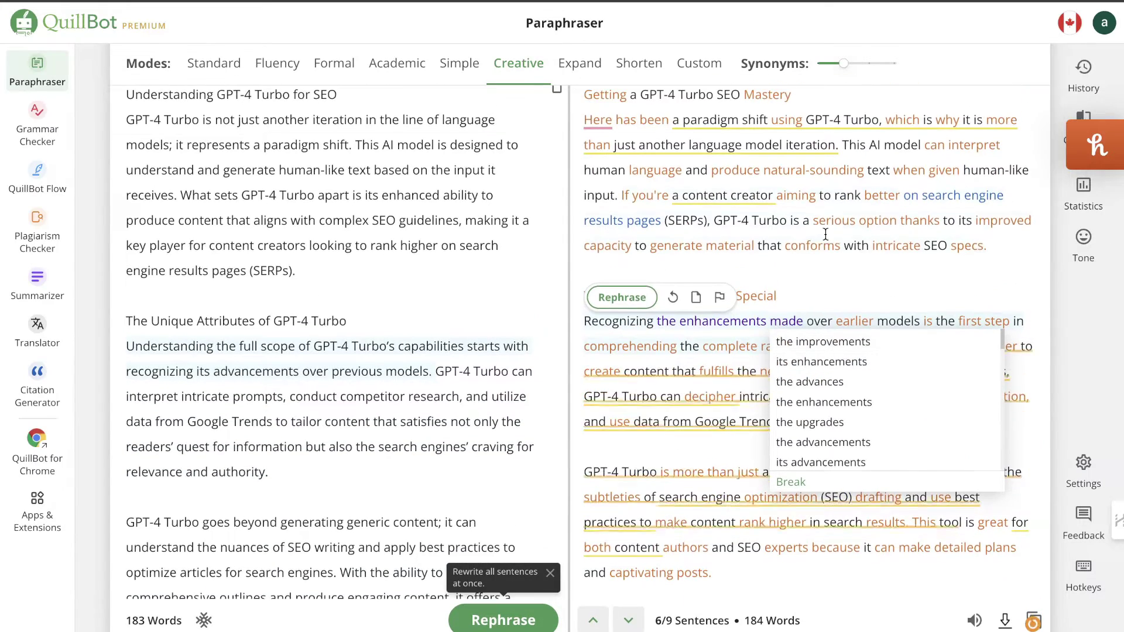
left_click(924, 194)
left_click(887, 228)
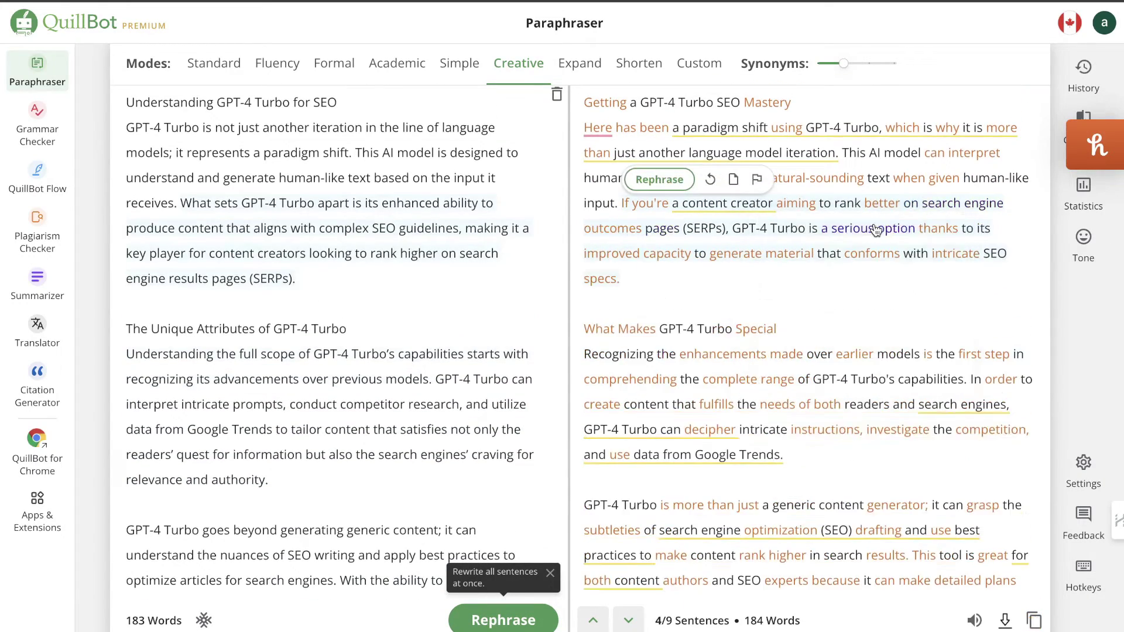
scroll(876, 312, "down", 4)
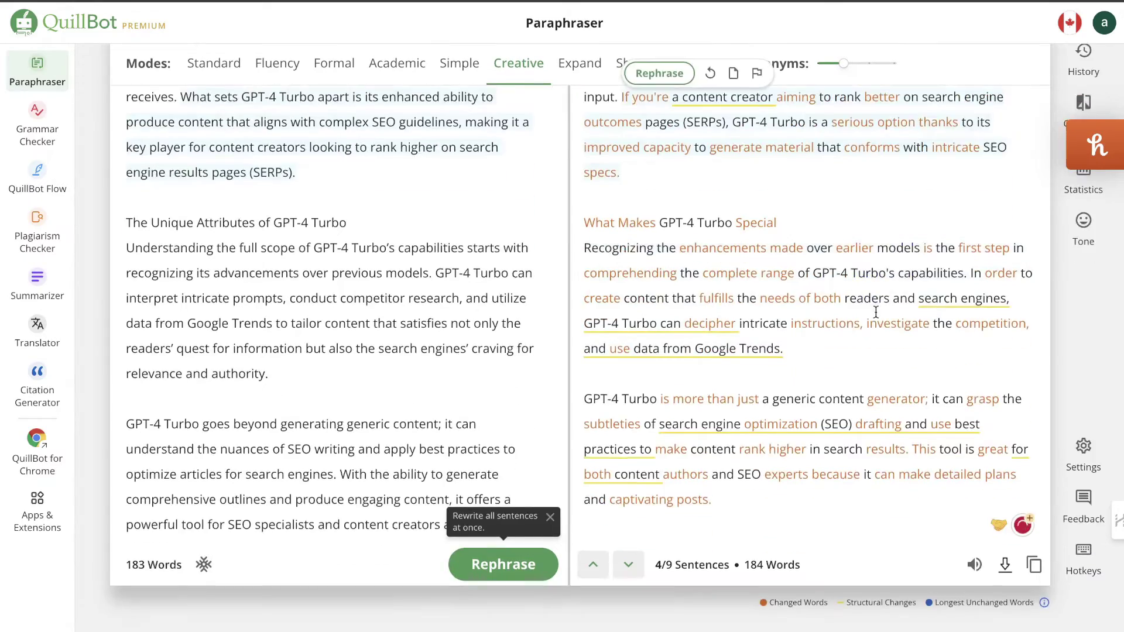
scroll(896, 124, "up", 3)
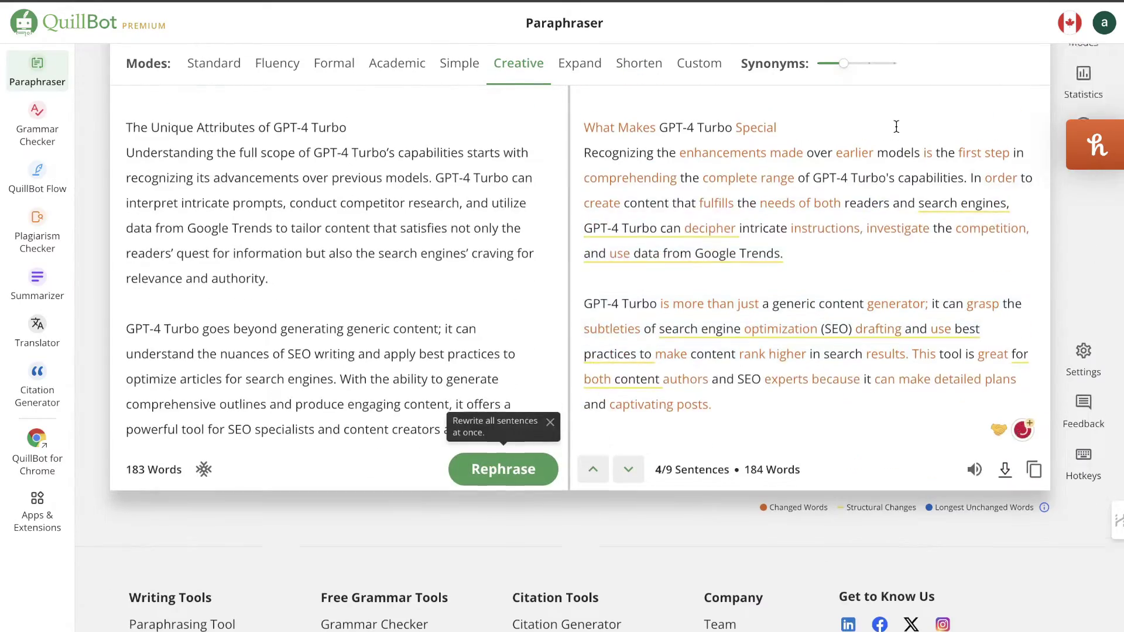
scroll(896, 126, "up", 2)
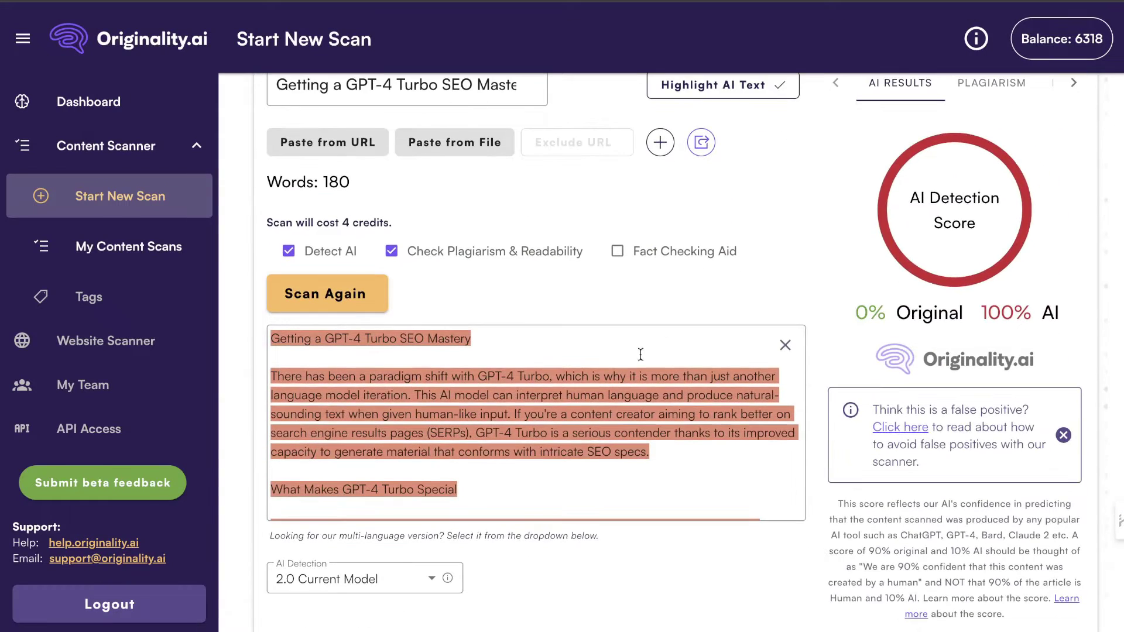
Highlight the 100% AI score, then paste the revised 185-word paraphrase into Originality.ai and rescan
mouse_move(616, 432)
left_click_drag(986, 322, 1033, 322)
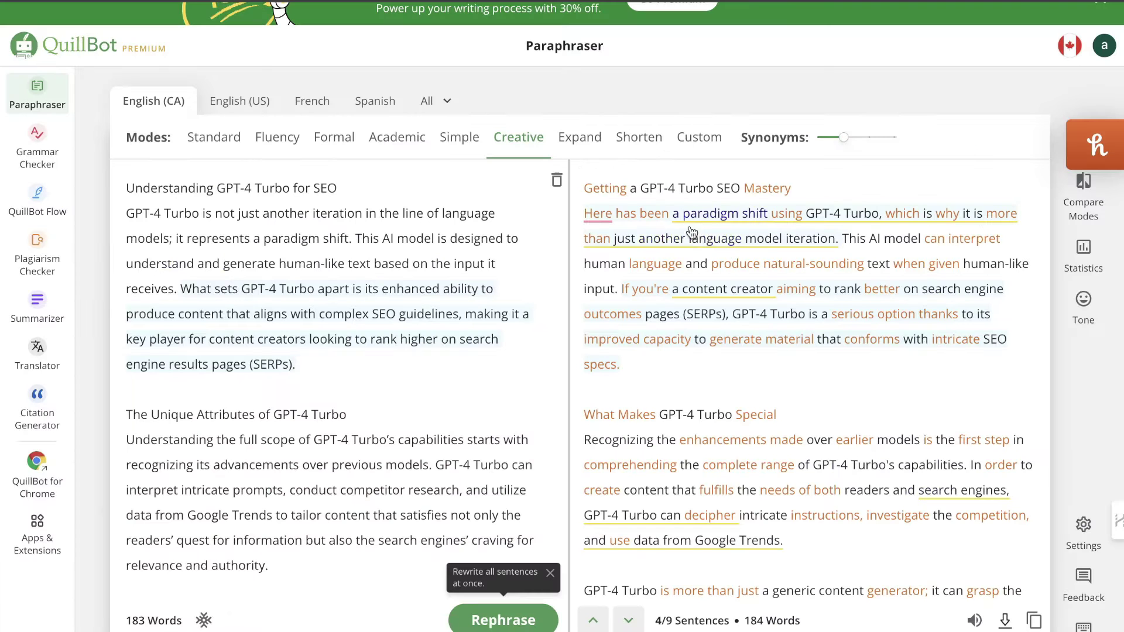
mouse_move(696, 292)
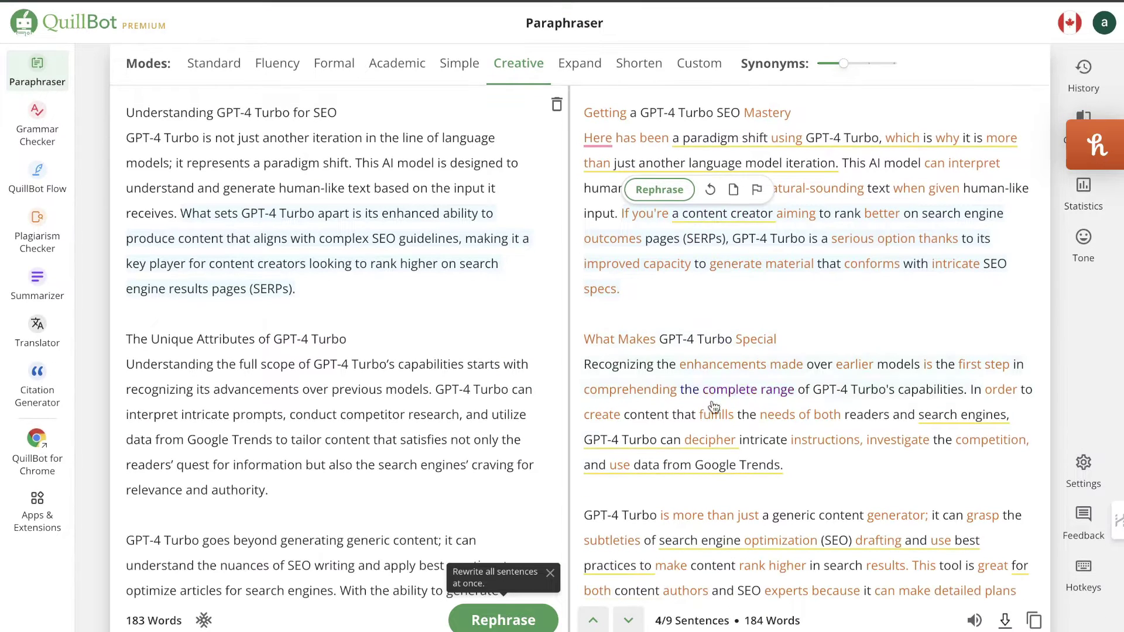
left_click(711, 443)
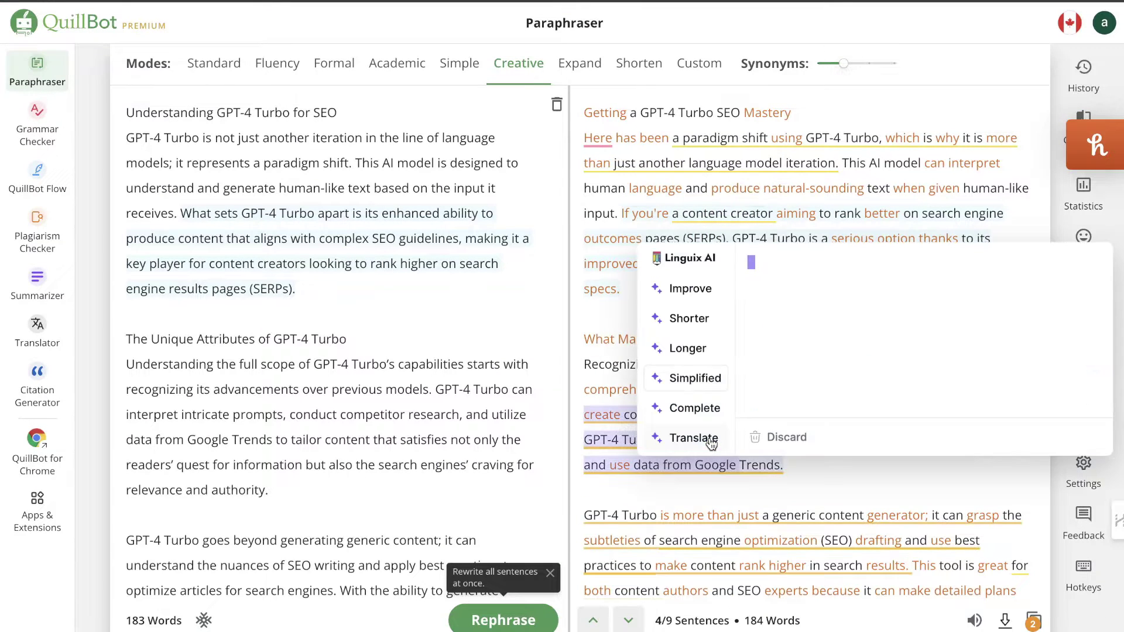
left_click(752, 488)
scroll(751, 487, "down", 3)
left_click(1034, 481)
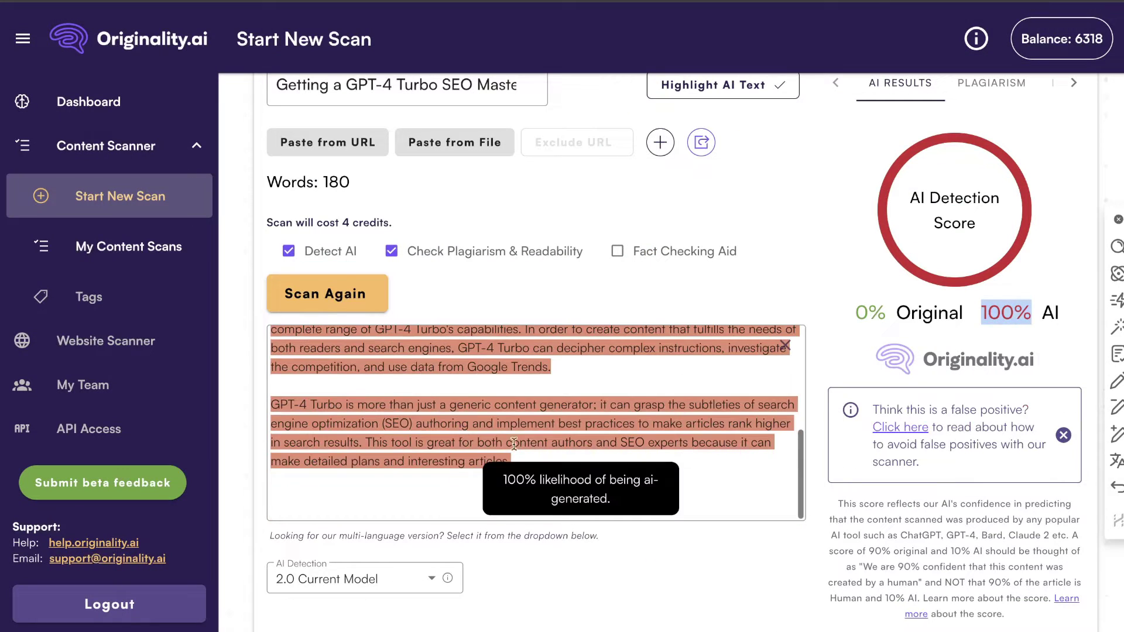
key("ctrl+v")
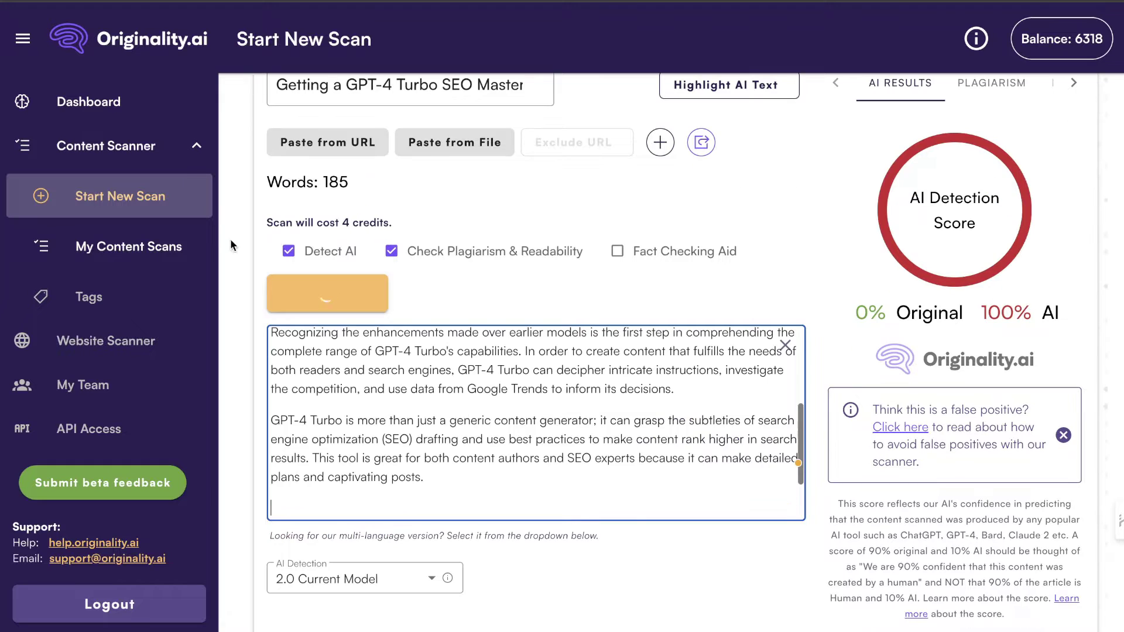
left_click(342, 287)
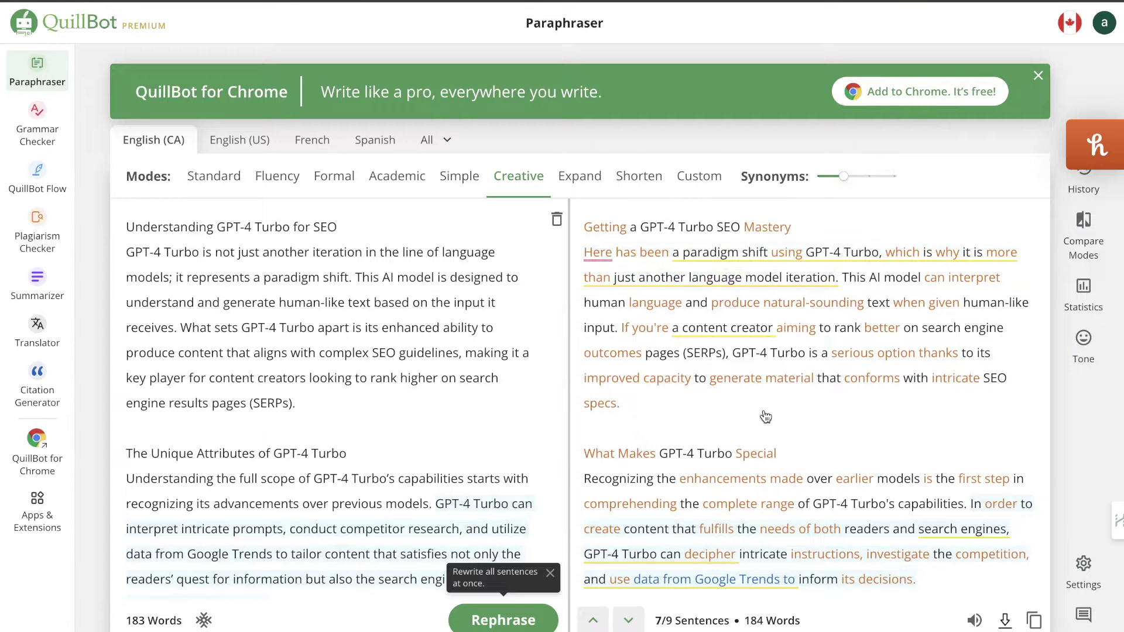
Rephrase with stronger synonyms, then expand it to 250 words headed 'Comprehending GPT-4 Turbo in relation to SEO'
scroll(766, 417, "down", 1)
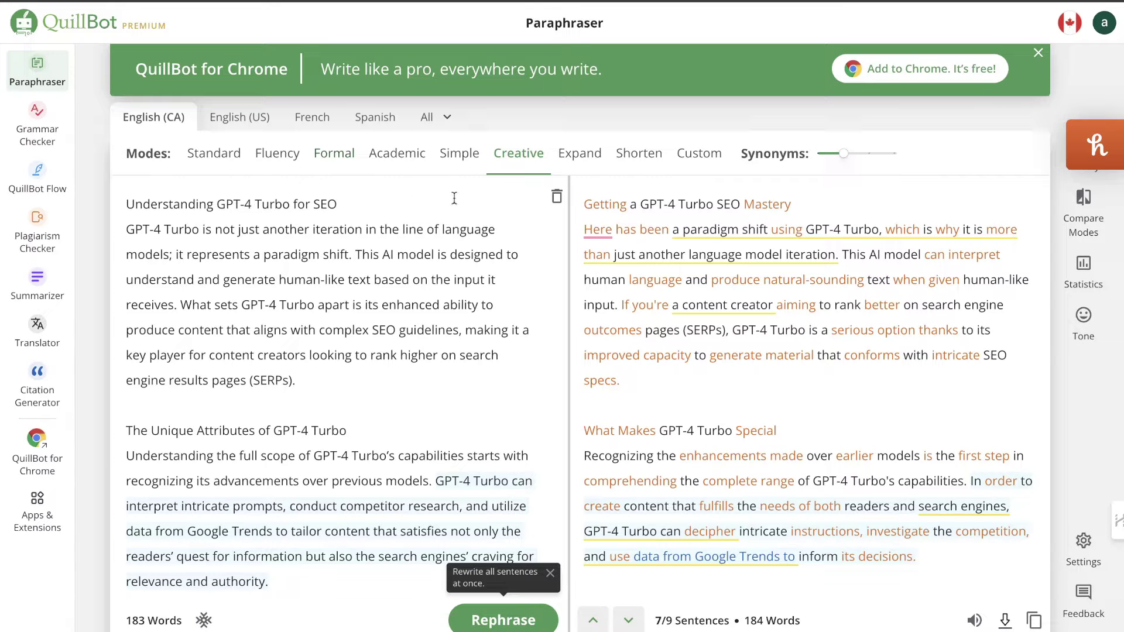
left_click(848, 178)
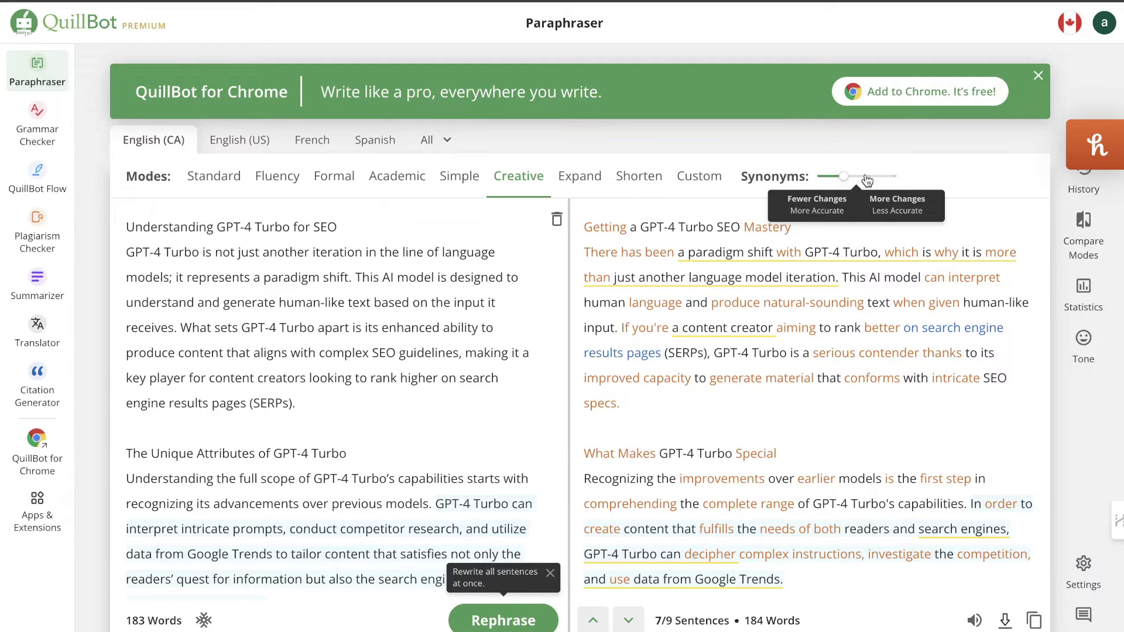
left_click(870, 177)
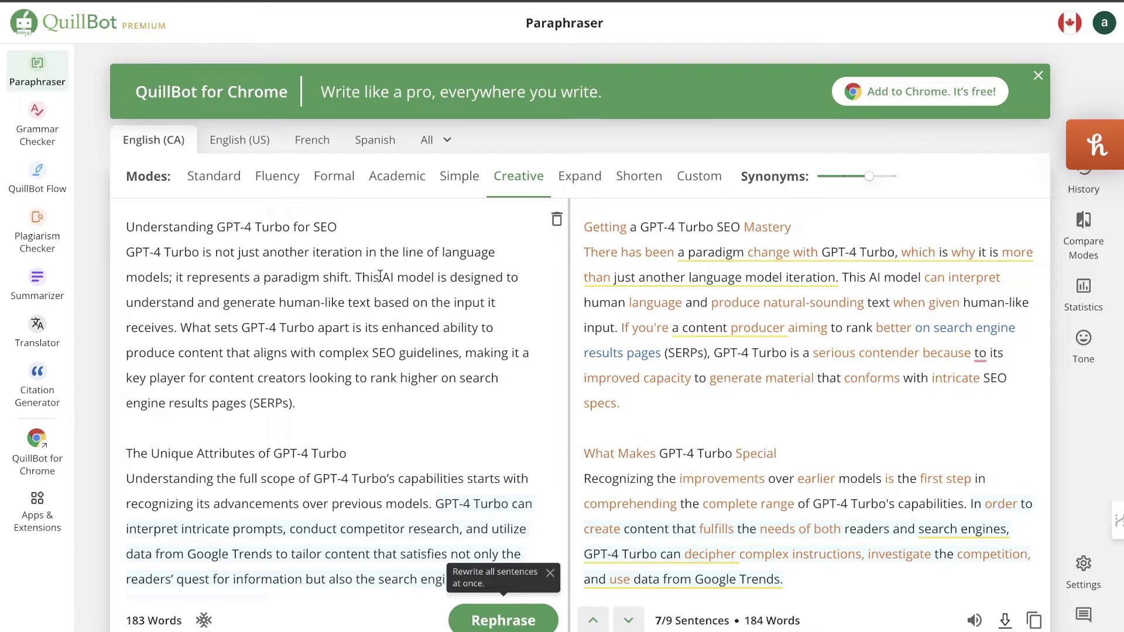
scroll(369, 314, "down", 1)
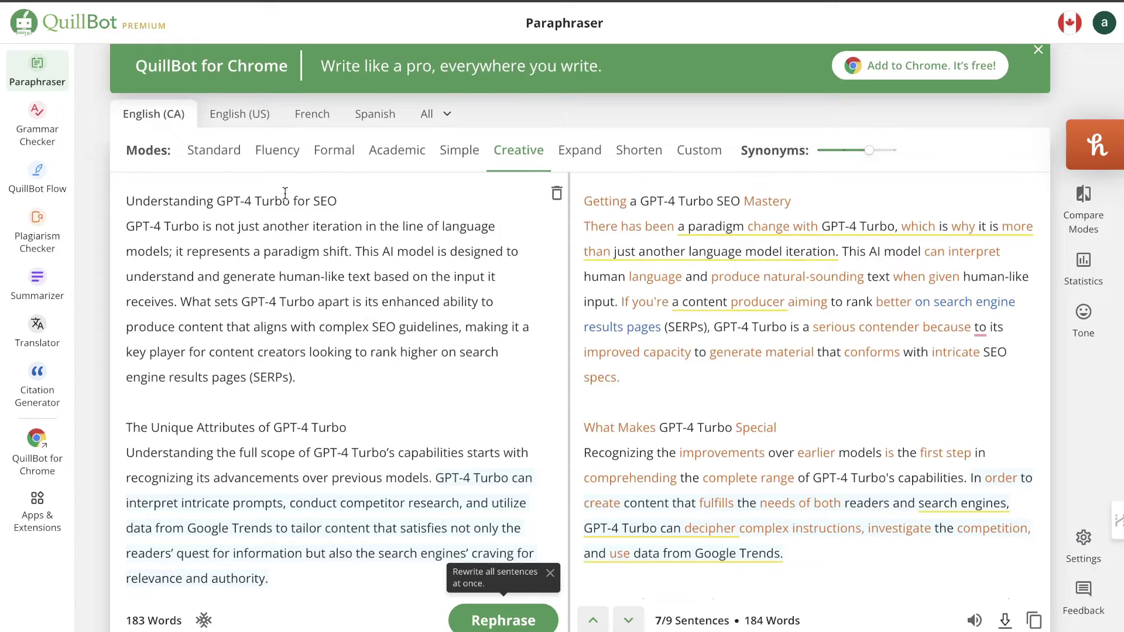
left_click(574, 154)
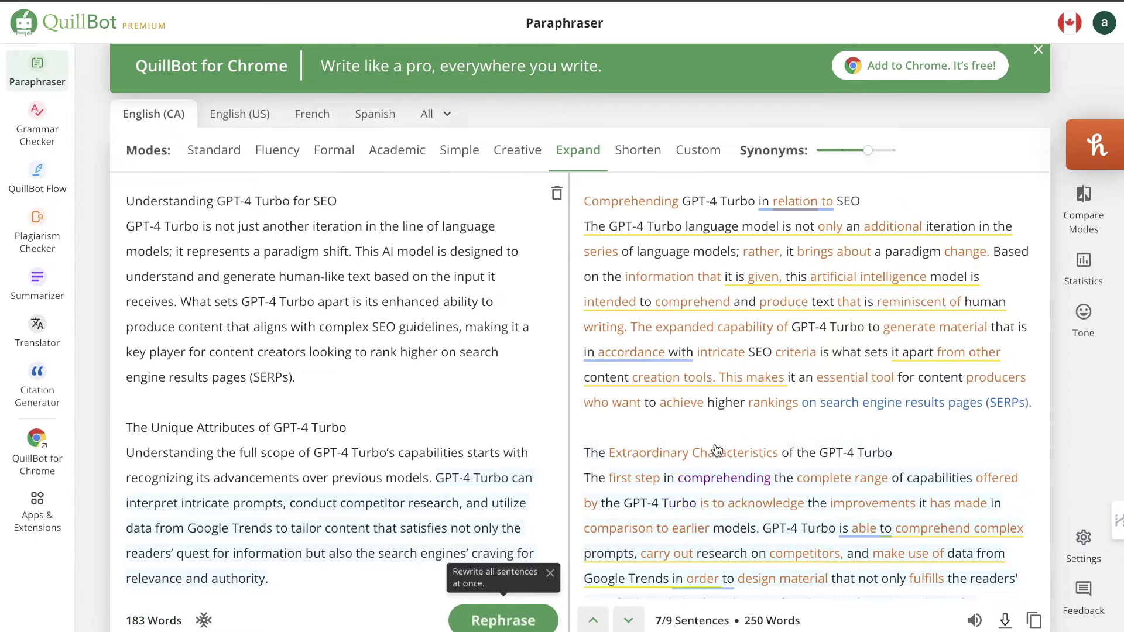
Regenerate the article paraphrase in Shorten mode
scroll(726, 426, "down", 5)
scroll(726, 427, "down", 2)
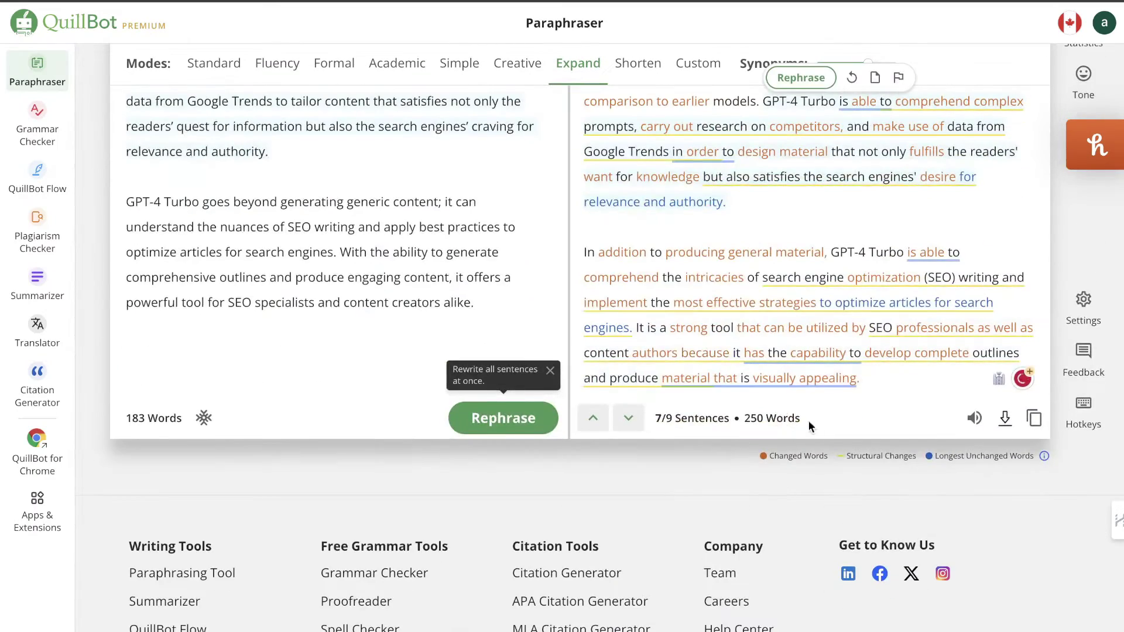
scroll(837, 295, "up", 8)
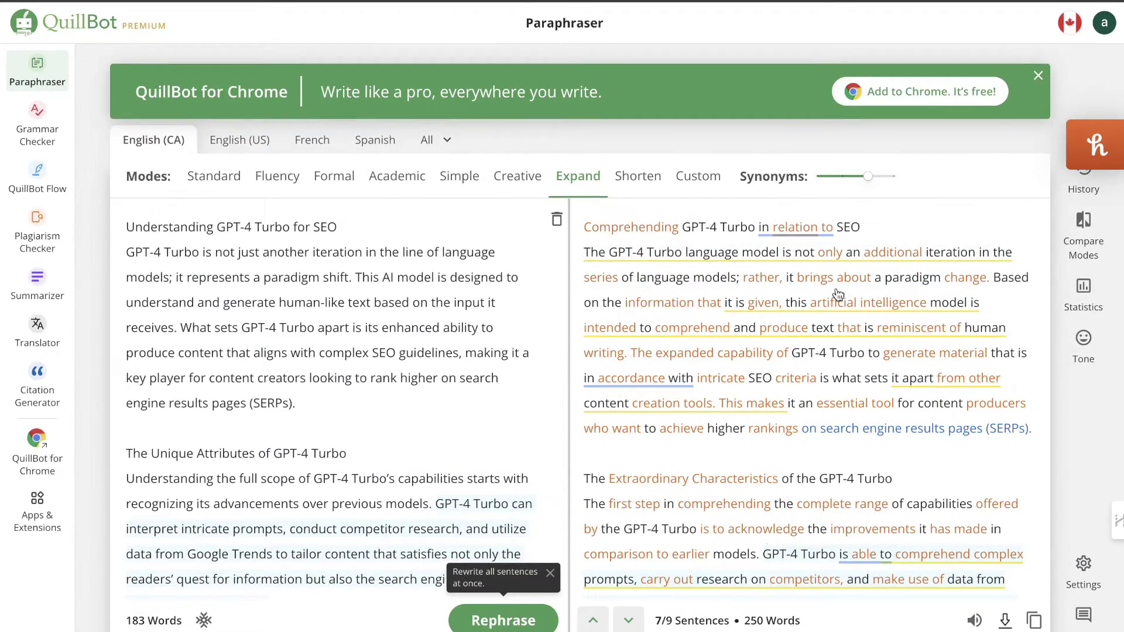
left_click(638, 180)
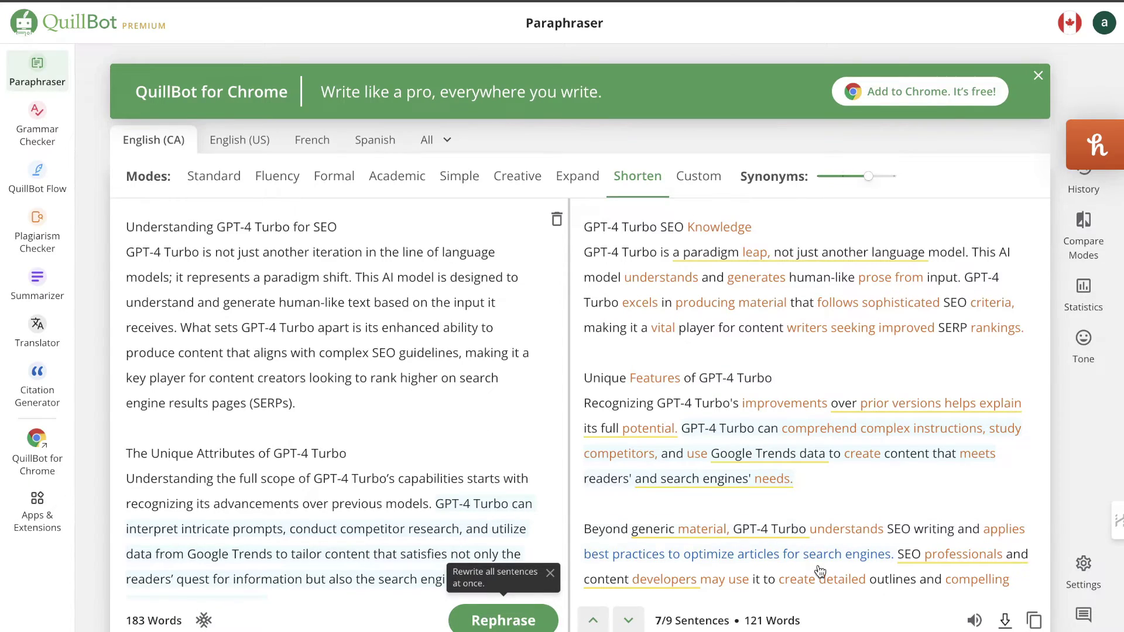
scroll(819, 571, "down", 4)
scroll(761, 305, "up", 4)
Keep English (CA), dismiss the QuillBot for Chrome banner, and go to the Grammar Checker
left_click(436, 141)
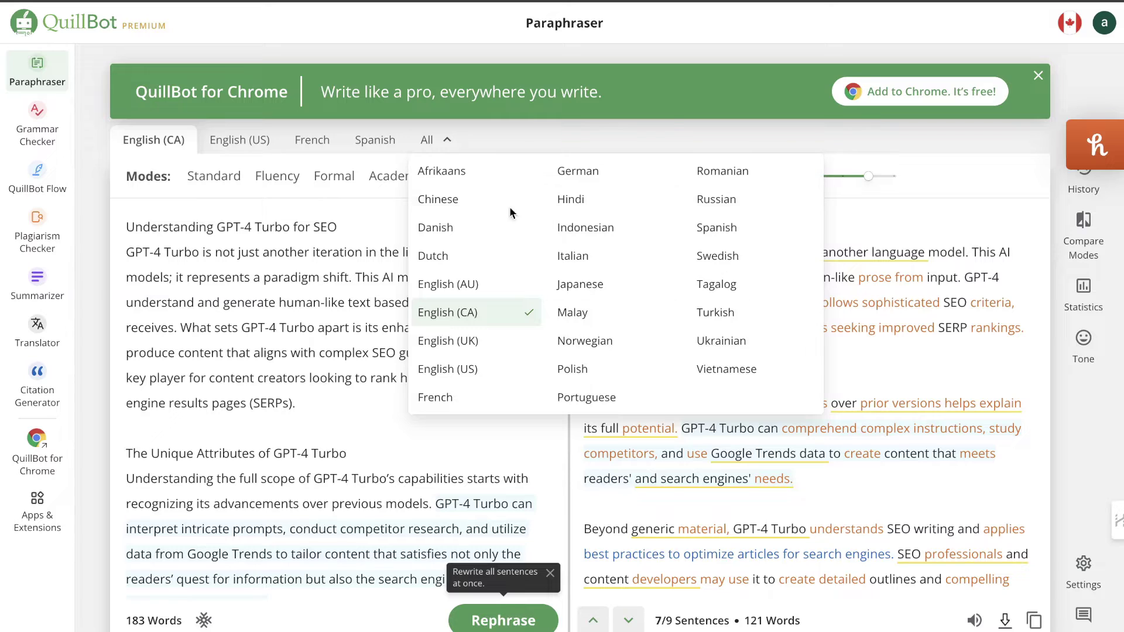
left_click(437, 141)
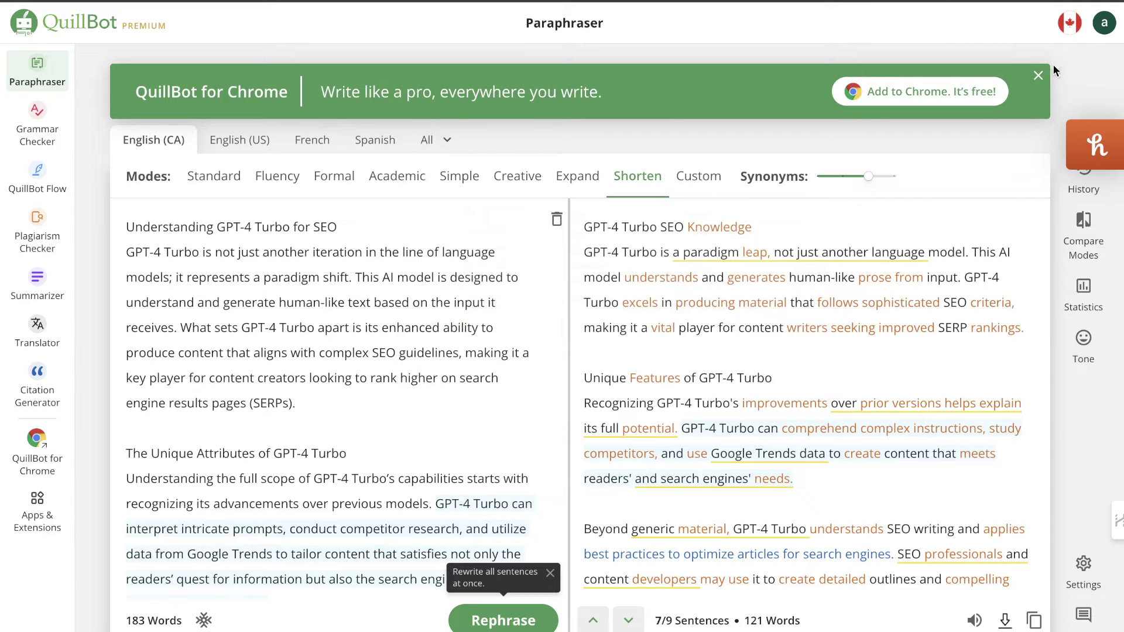
left_click(1038, 76)
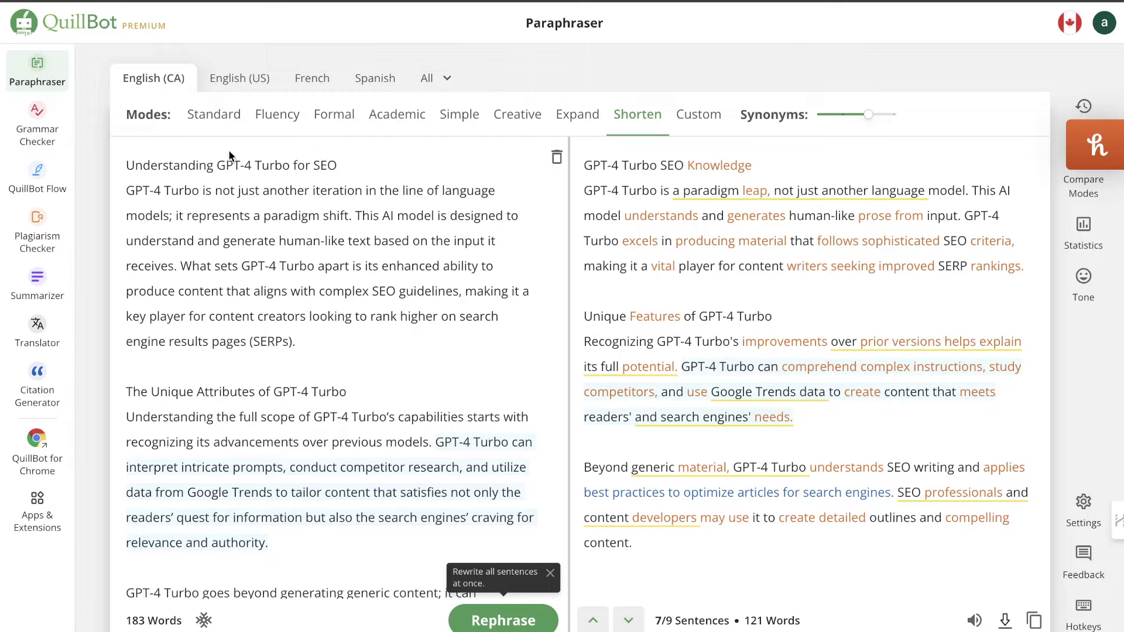
left_click(38, 128)
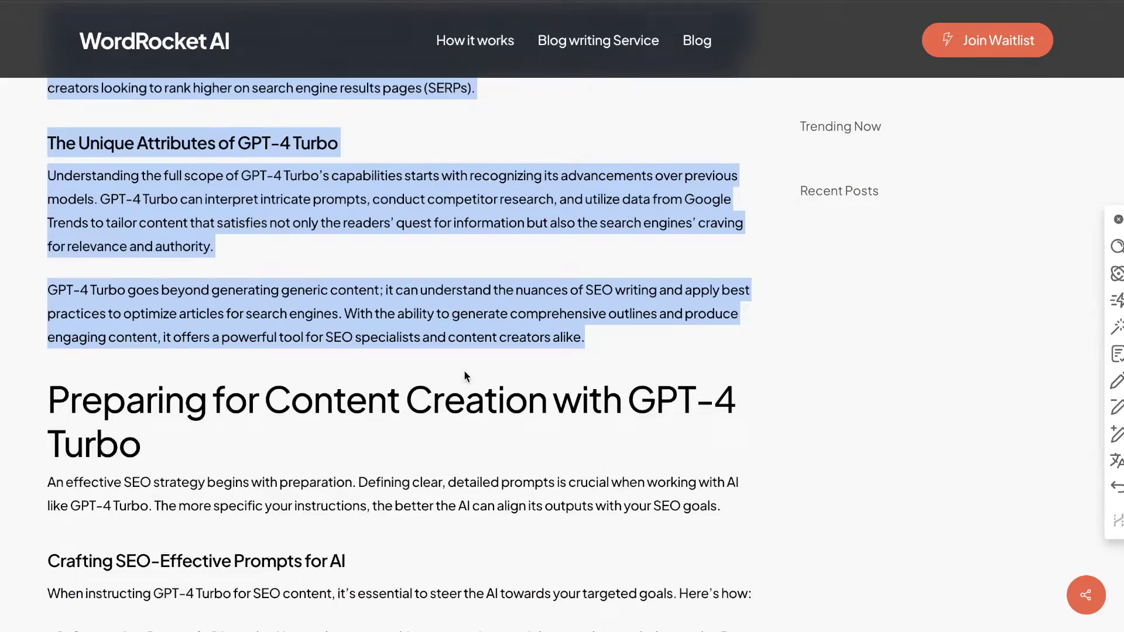
Select the WordRocket AI article text and paste its 441 words into the Grammar Checker editor
scroll(464, 371, "down", 9)
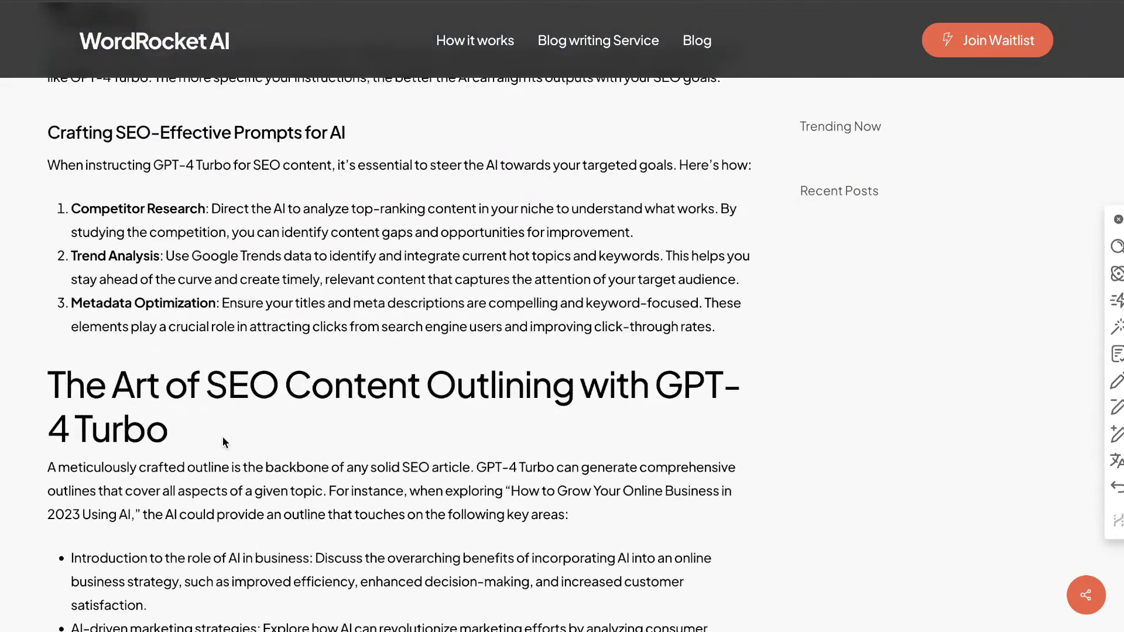
left_click_drag(218, 413, 45, 278)
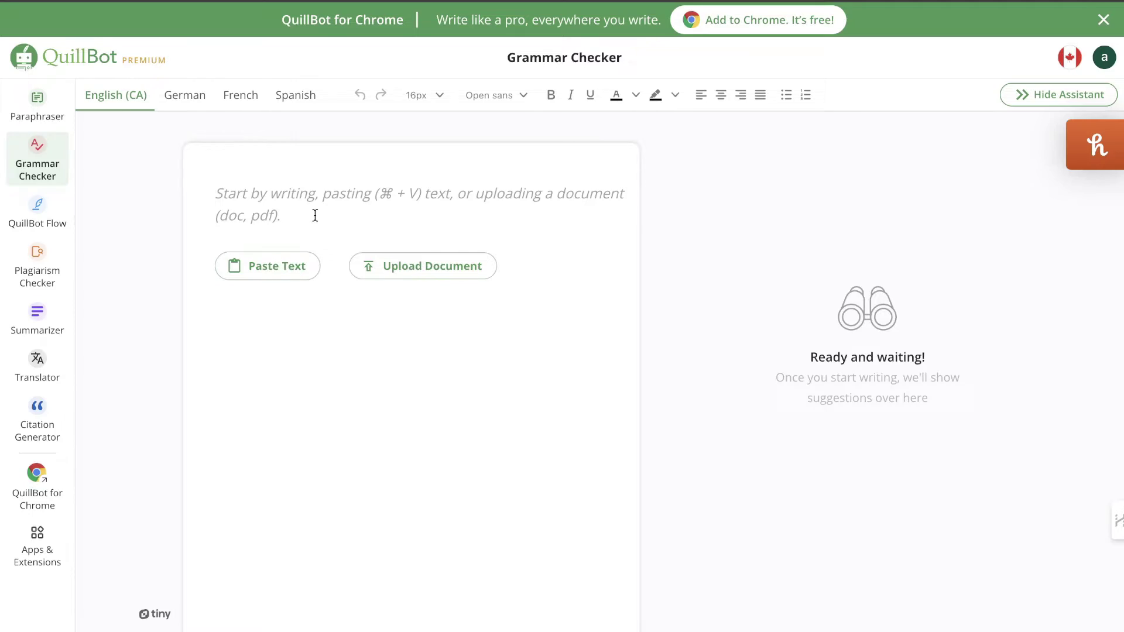
key("super+v")
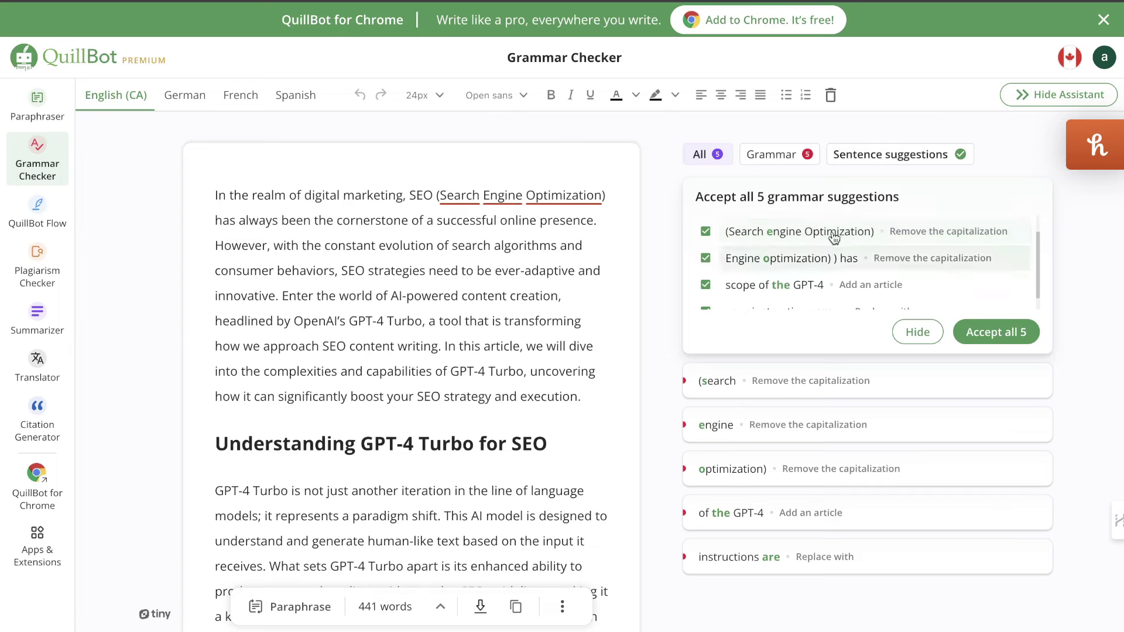
Accept all five grammar corrections on the pasted article, then go to QuillBot Flow's project list
left_click(991, 334)
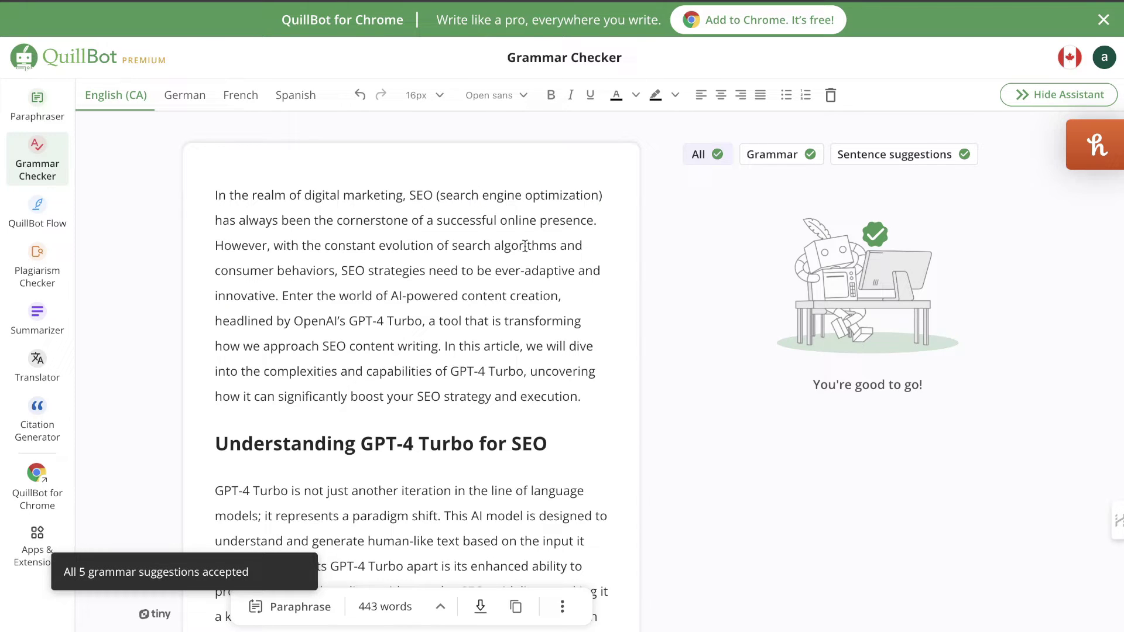
scroll(595, 293, "down", 3)
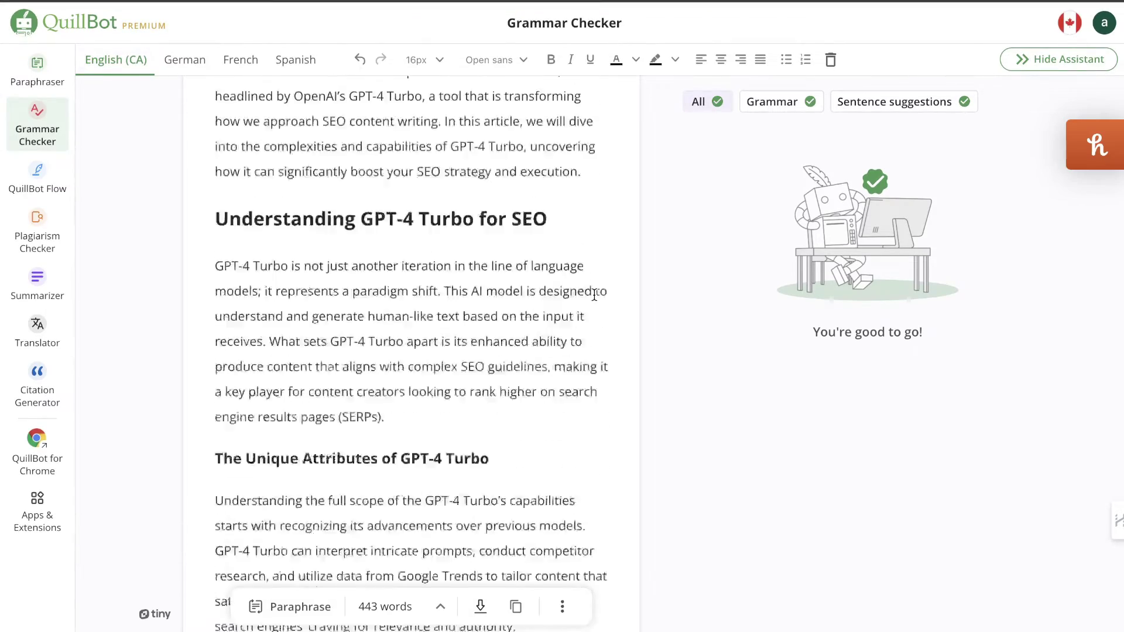
scroll(594, 293, "down", 12)
scroll(873, 227, "up", 5)
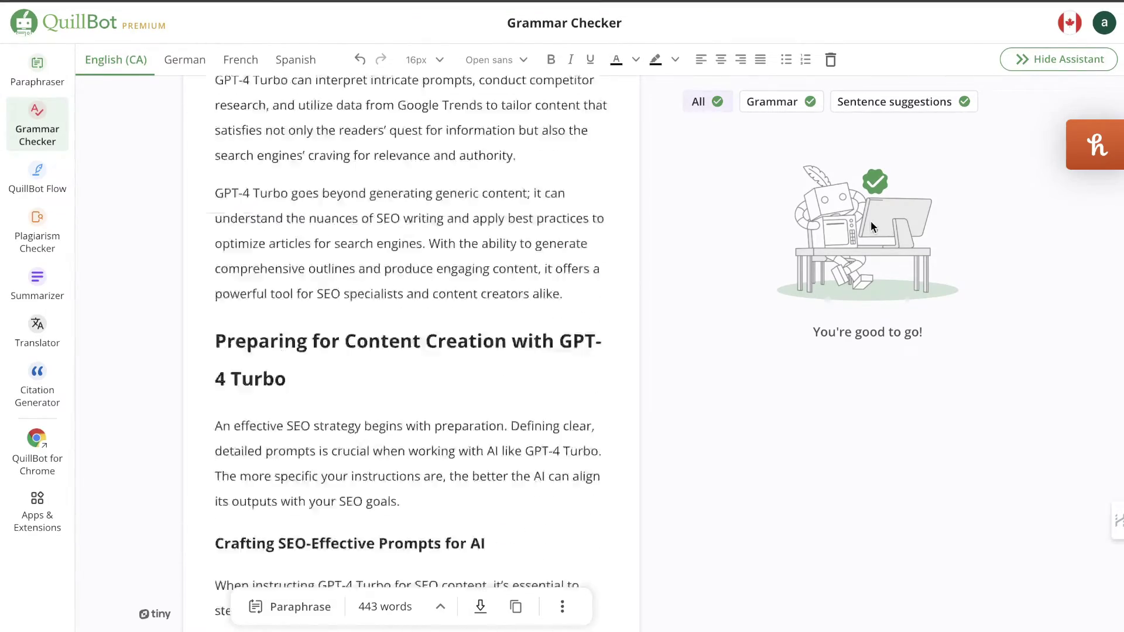
scroll(448, 242, "up", 10)
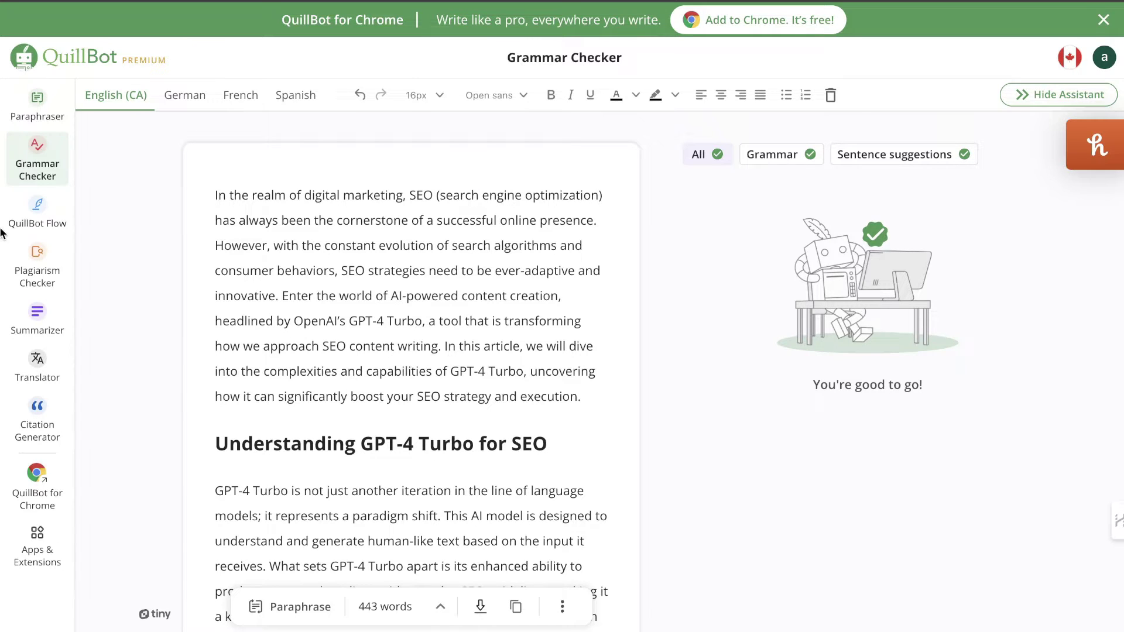
left_click(40, 218)
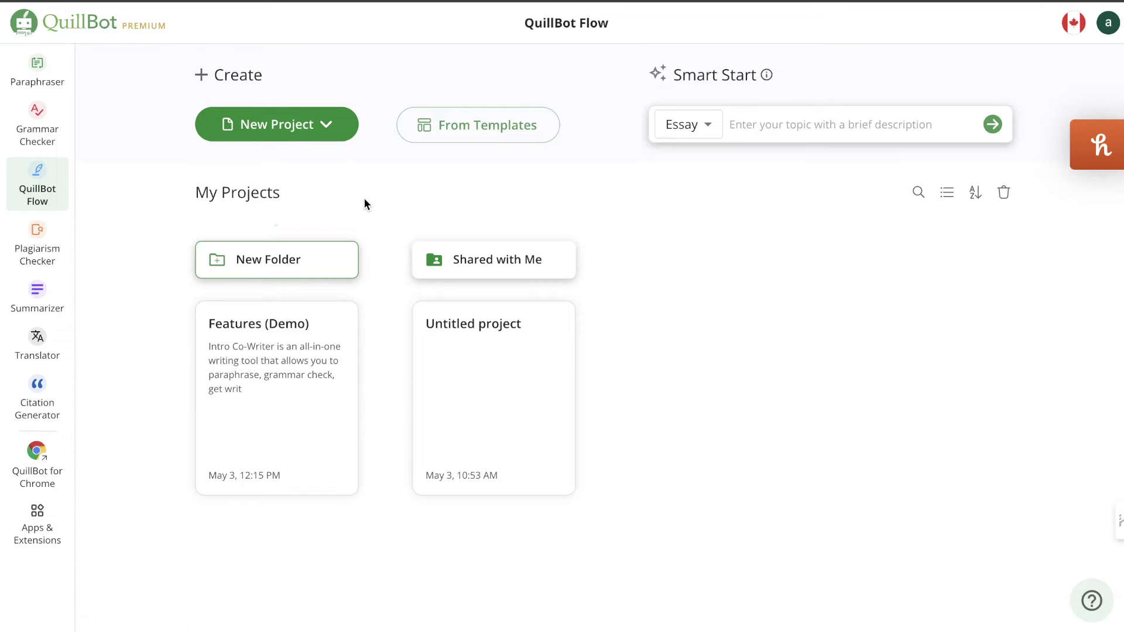
Generate a Smart Start Blog outline on 'how to become a better ceo'
left_click(711, 125)
left_click(694, 206)
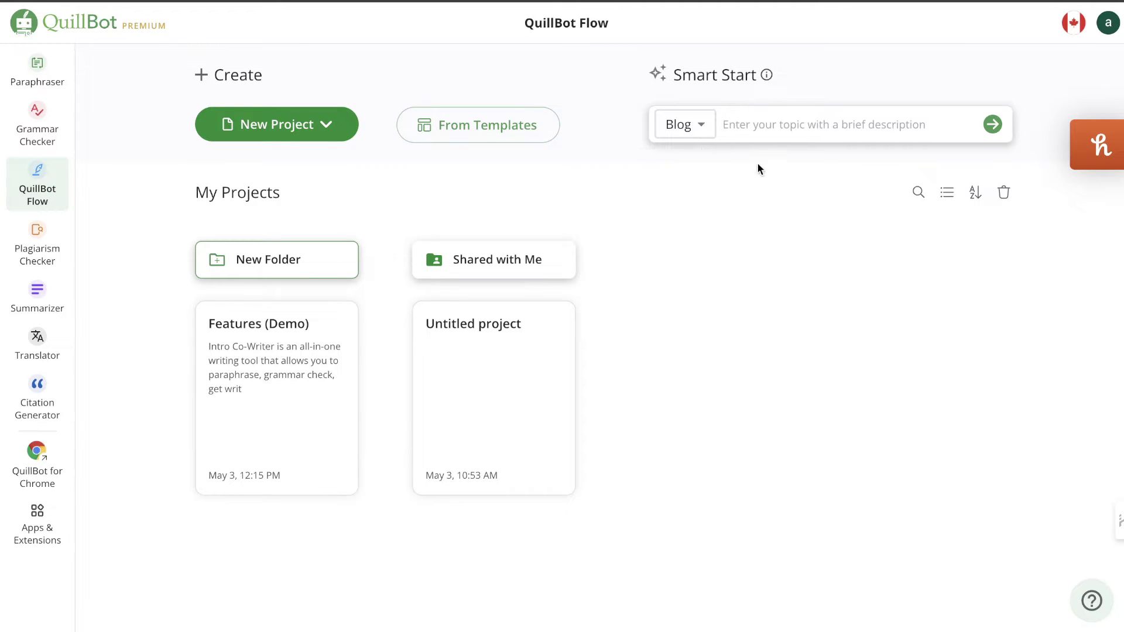
type("how to become a better ceo")
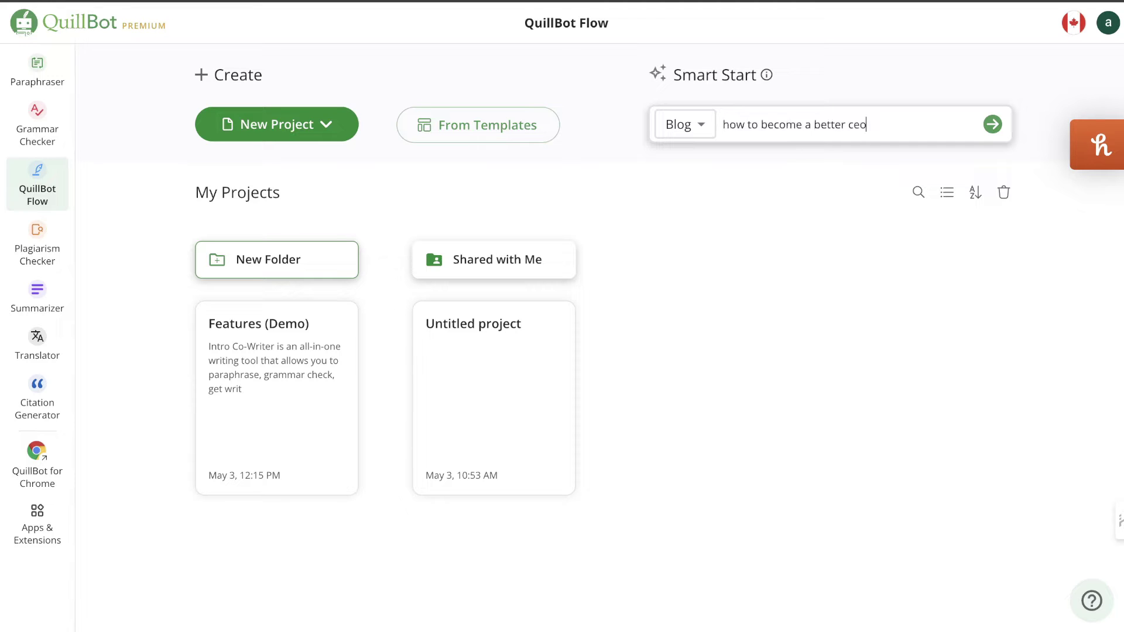
type("\\")
key("Return")
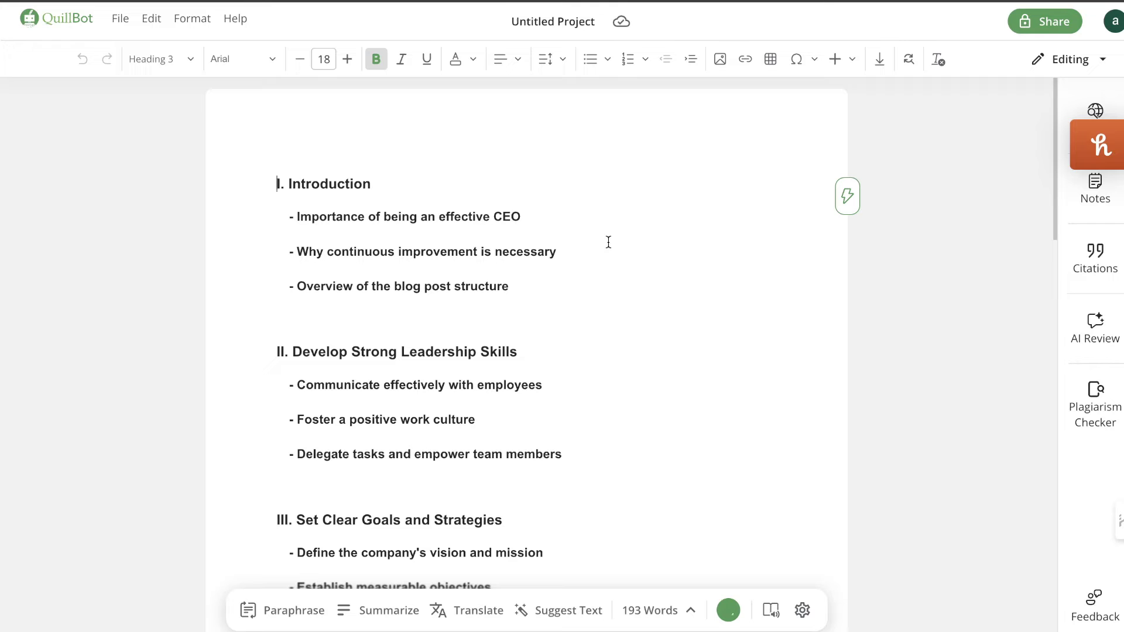
scroll(630, 244, "down", 6)
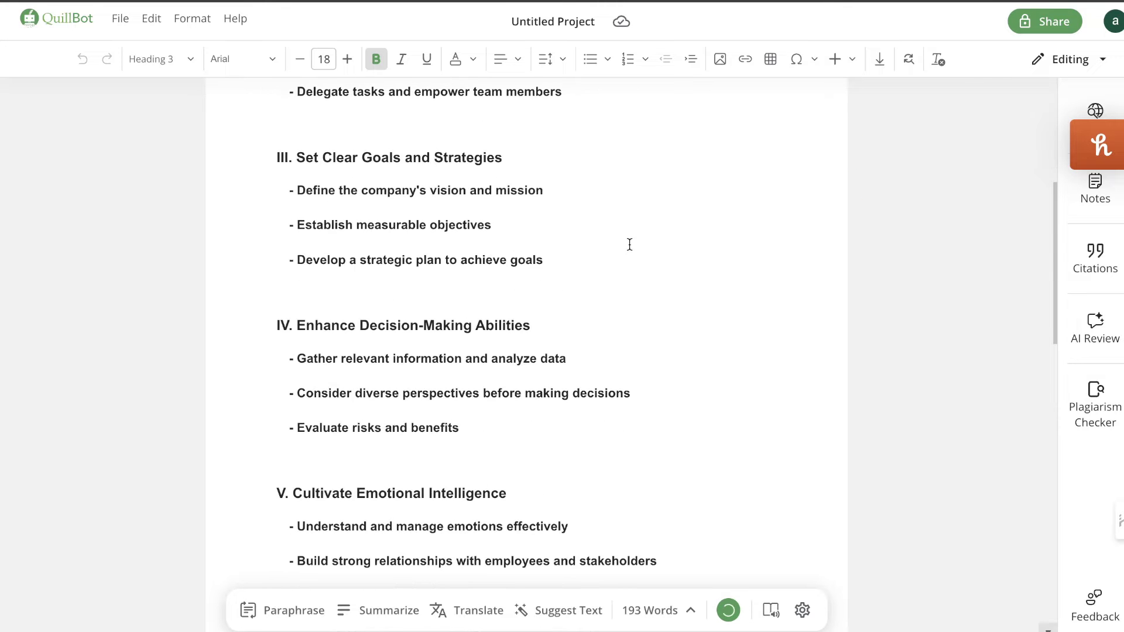
scroll(629, 244, "down", 3)
scroll(629, 244, "down", 3)
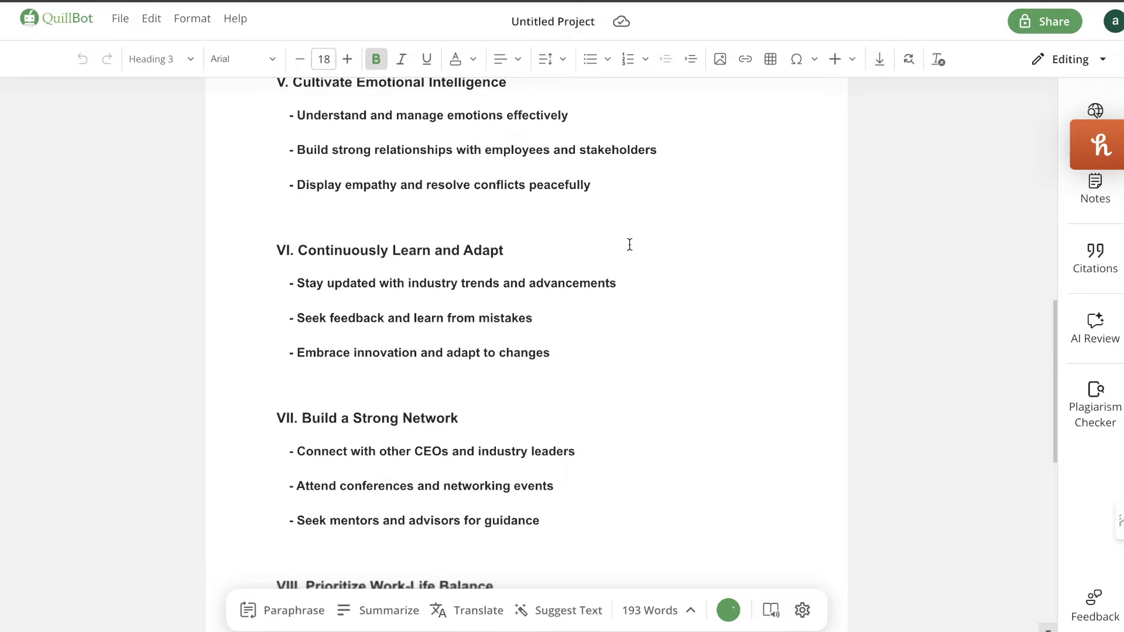
scroll(629, 244, "down", 9)
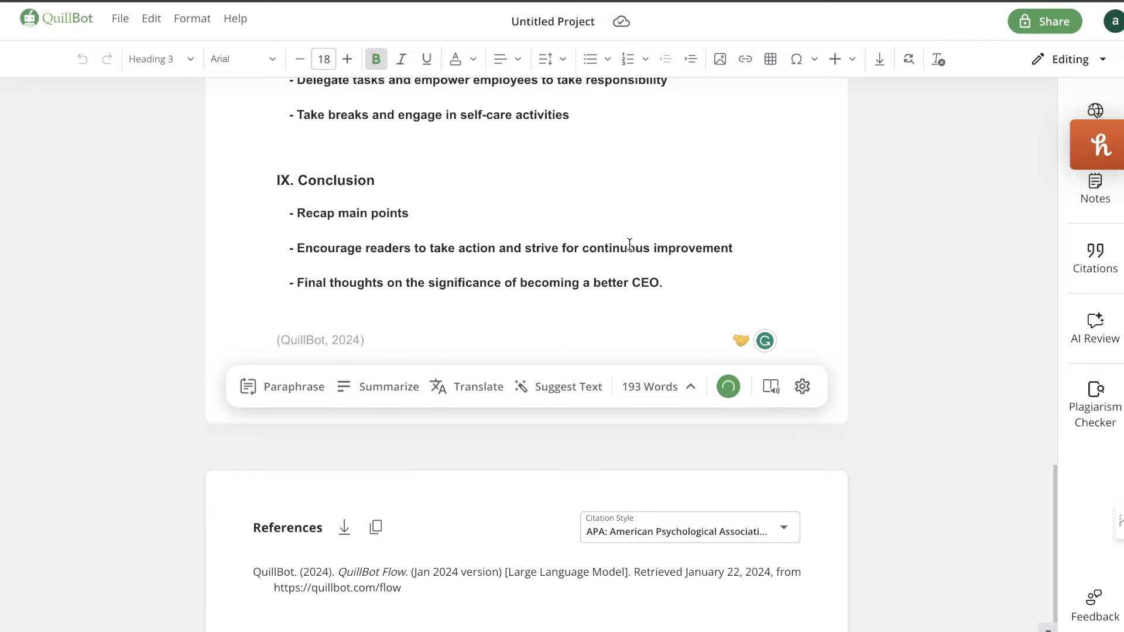
Add an AI-completed paragraph on its own line under the Introduction points
key("ctrl+Home")
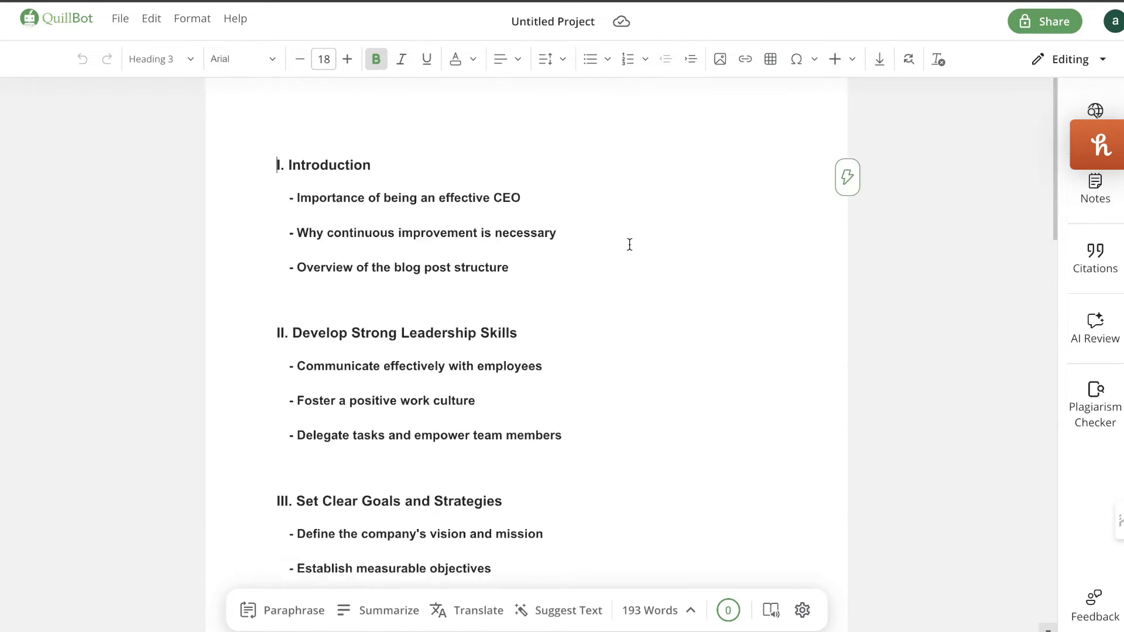
scroll(629, 244, "down", 20)
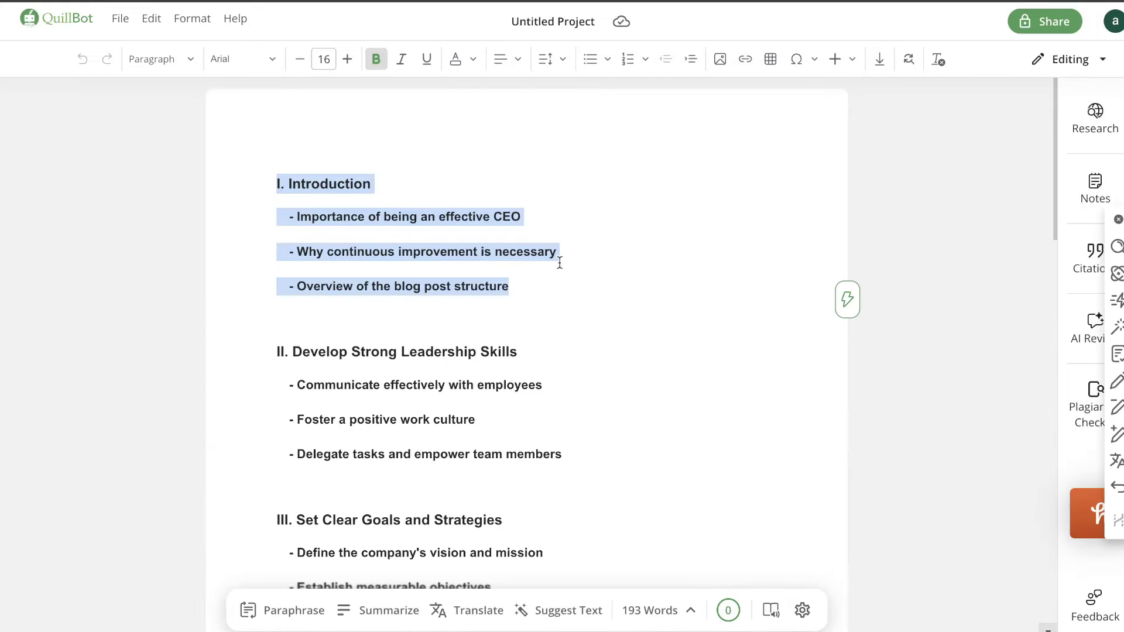
left_click(848, 298)
left_click(669, 343)
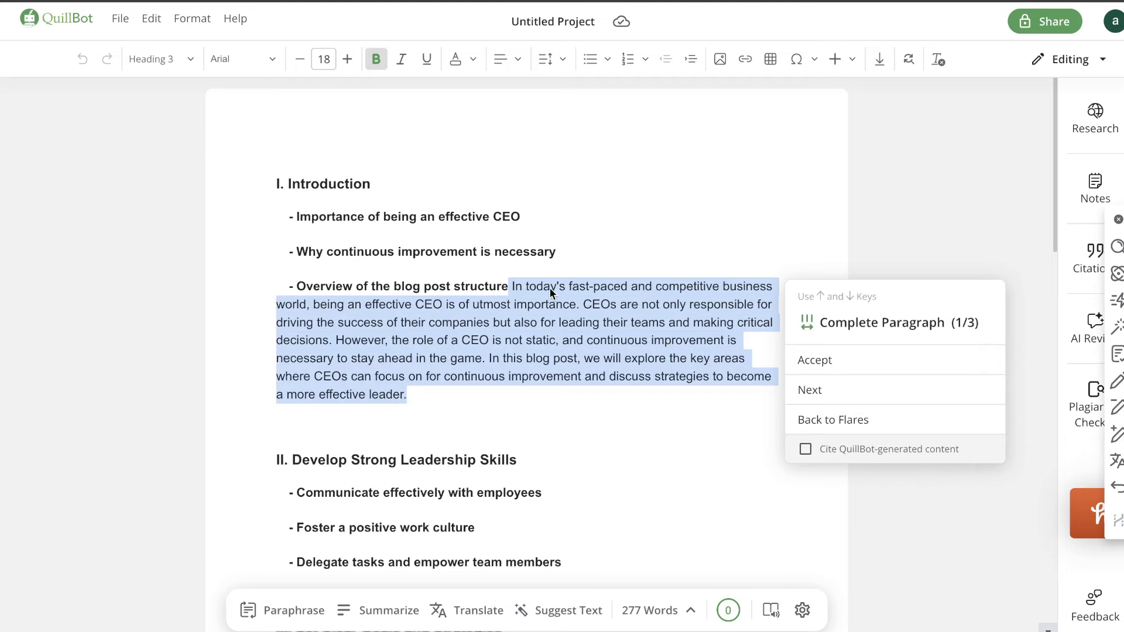
left_click(512, 287)
key("Return")
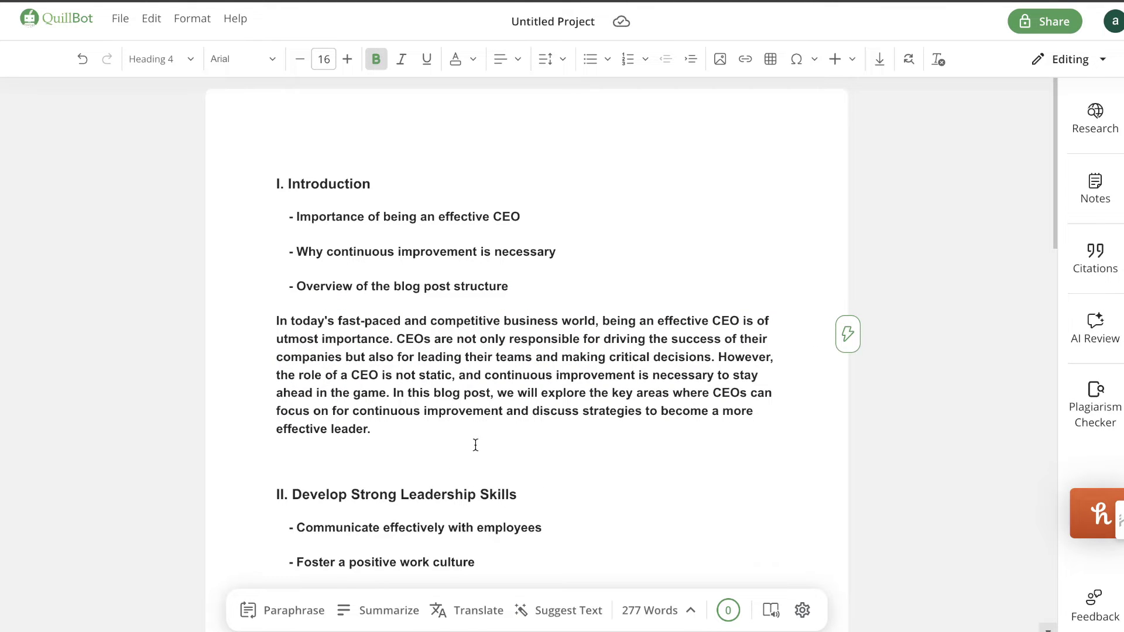
scroll(475, 445, "down", 1)
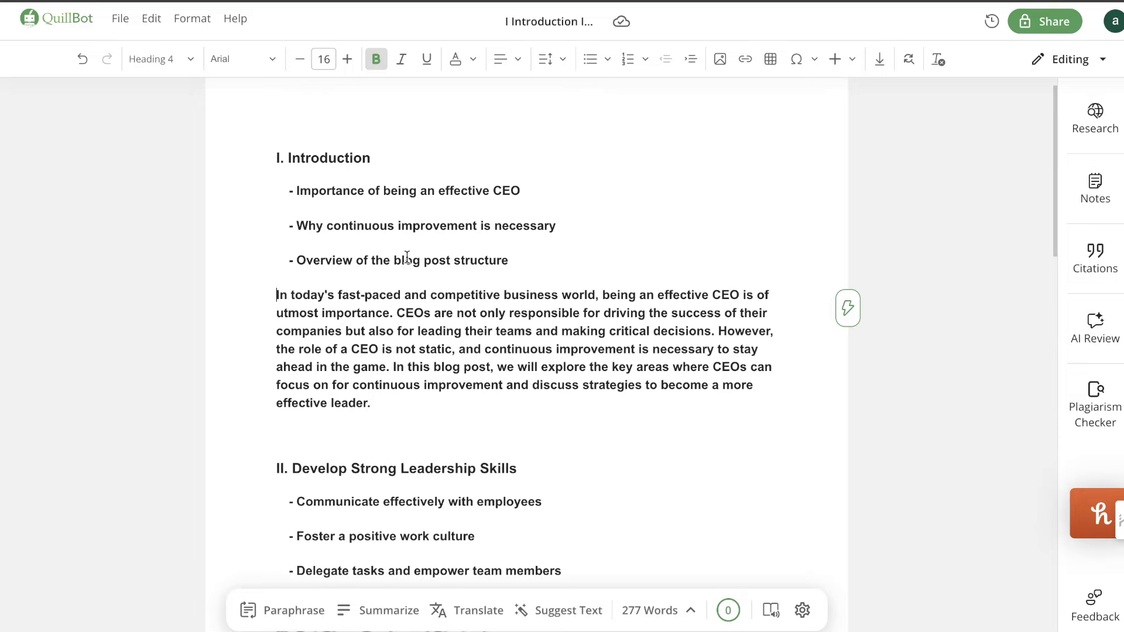
scroll(406, 255, "up", 1)
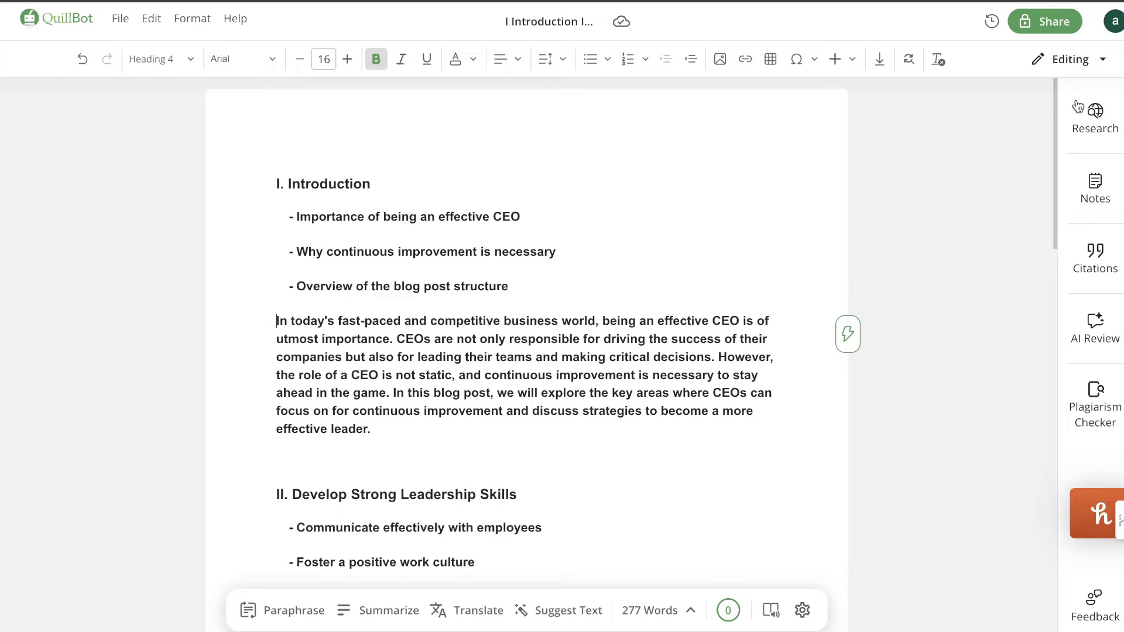
left_click(1097, 108)
Insert the research answer on how effective CEOs continuously improve above the introduction paragraph
left_click(847, 250)
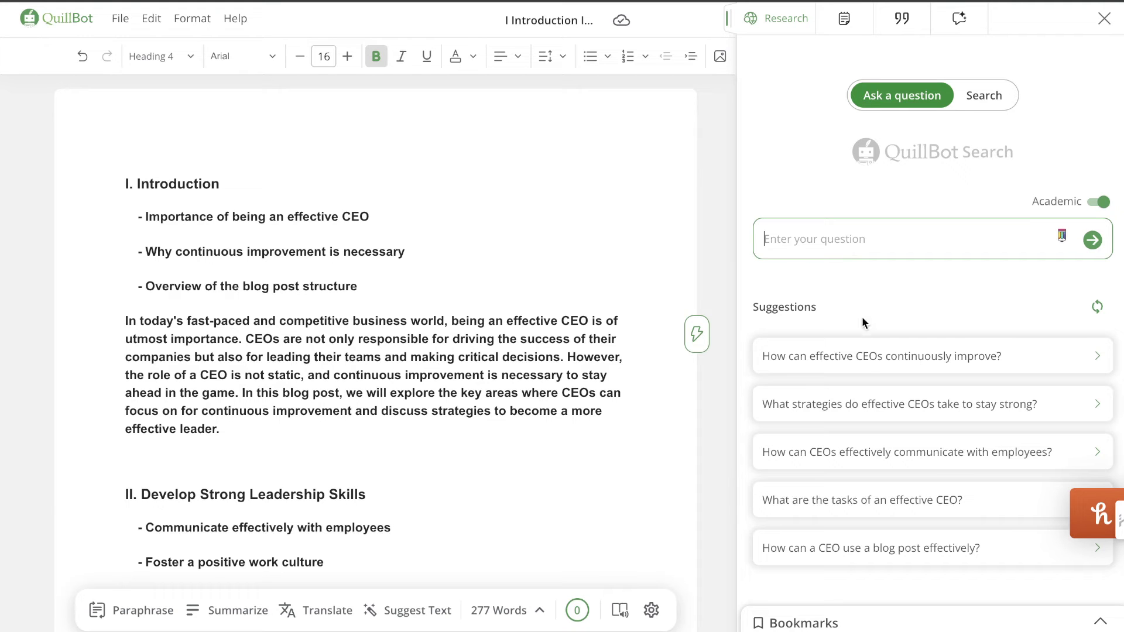
left_click(865, 362)
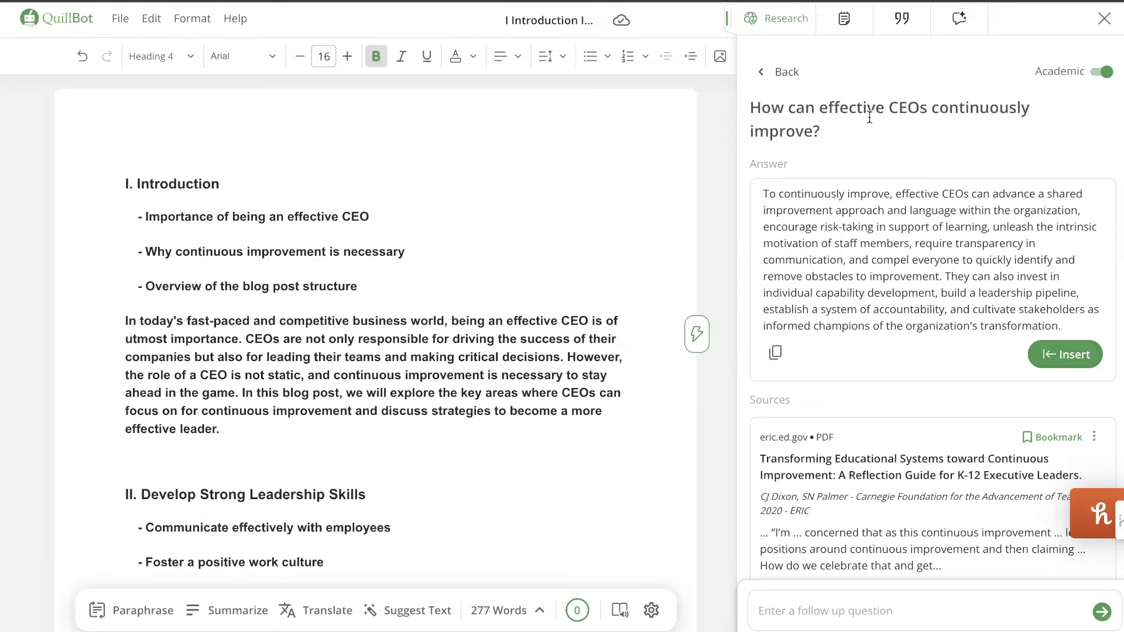
left_click(1040, 345)
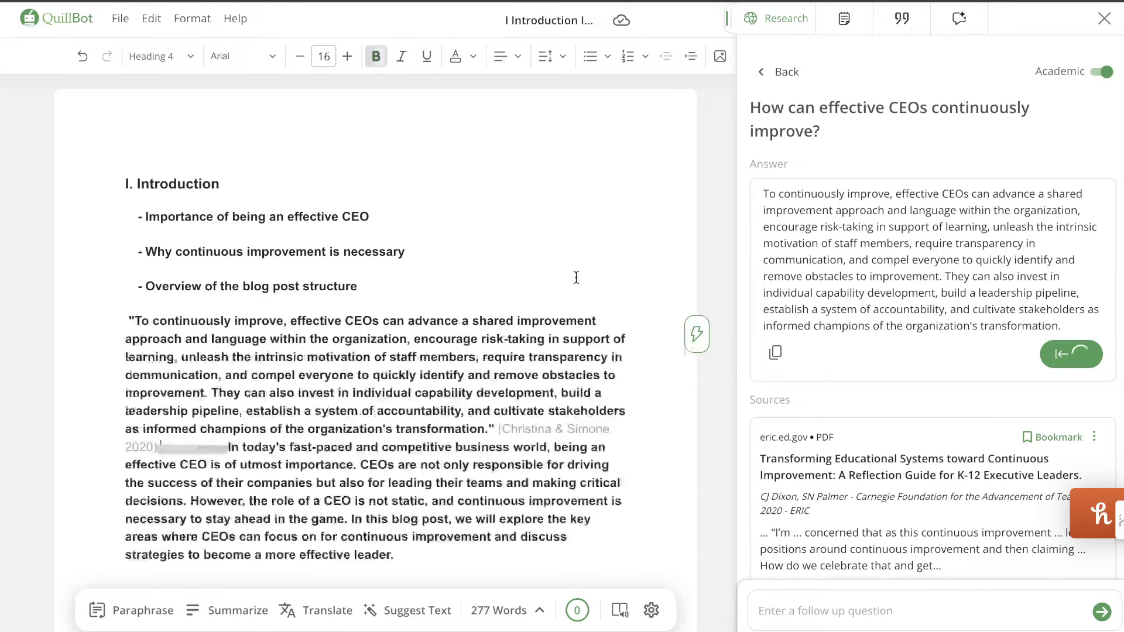
scroll(576, 277, "down", 1)
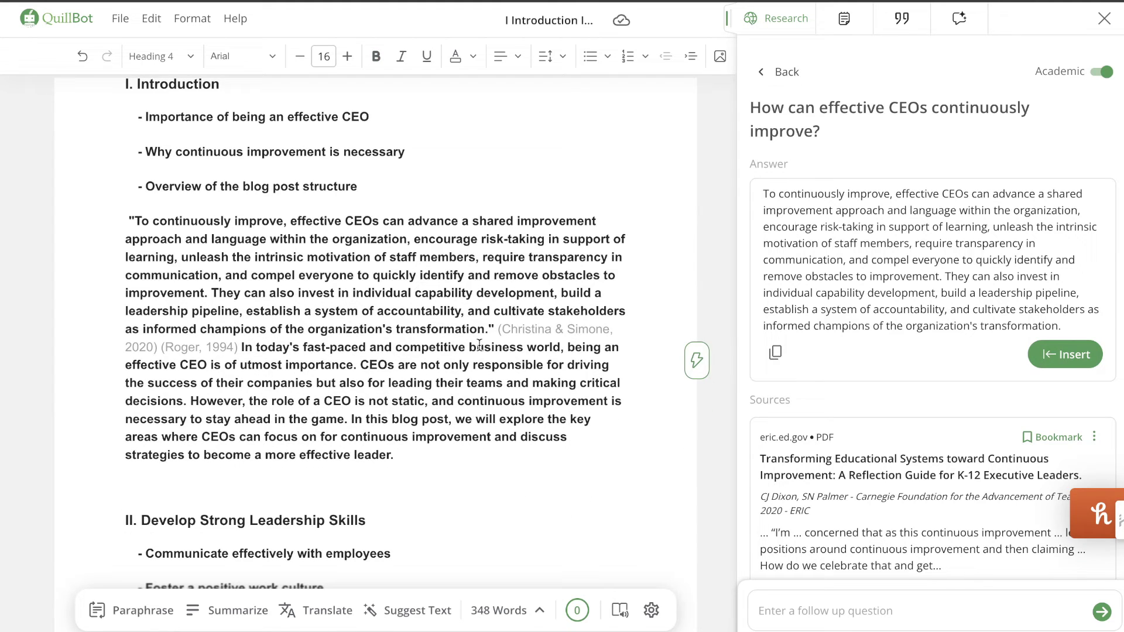
key("Return")
key("Return")
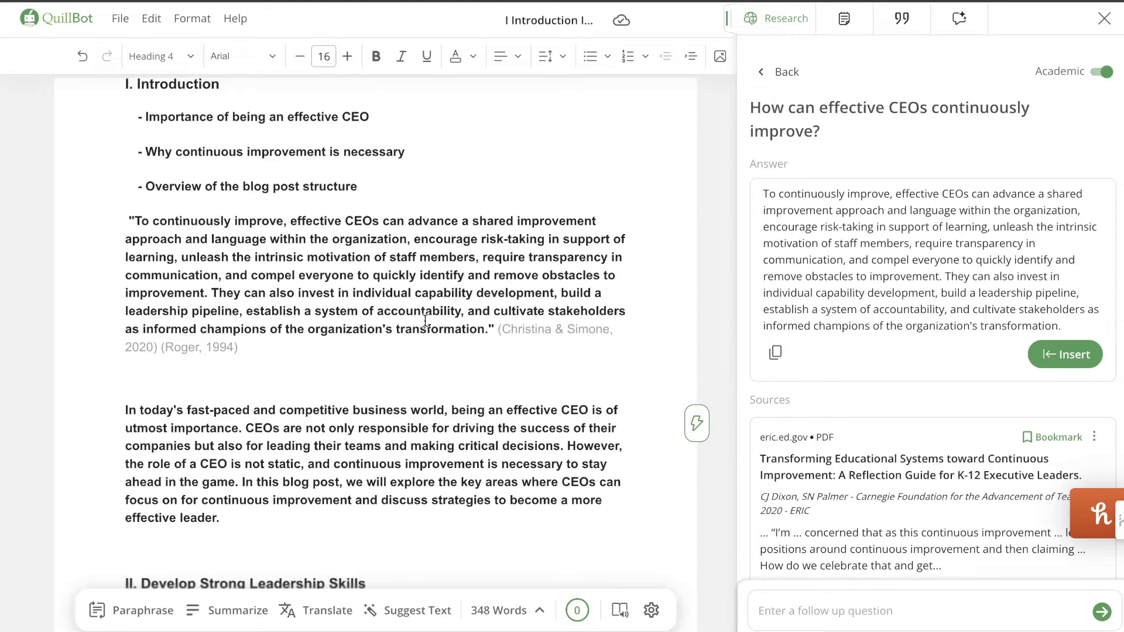
scroll(771, 352, "down", 1)
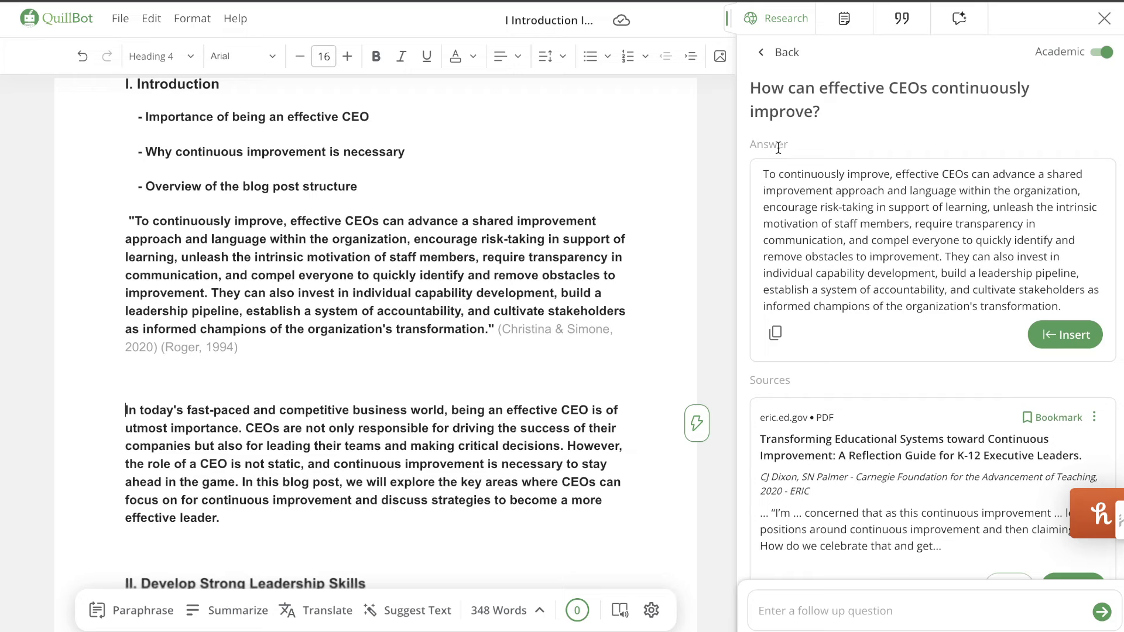
Toggle the Research panel between Ask a question and Search, then close it
left_click(778, 61)
left_click(956, 106)
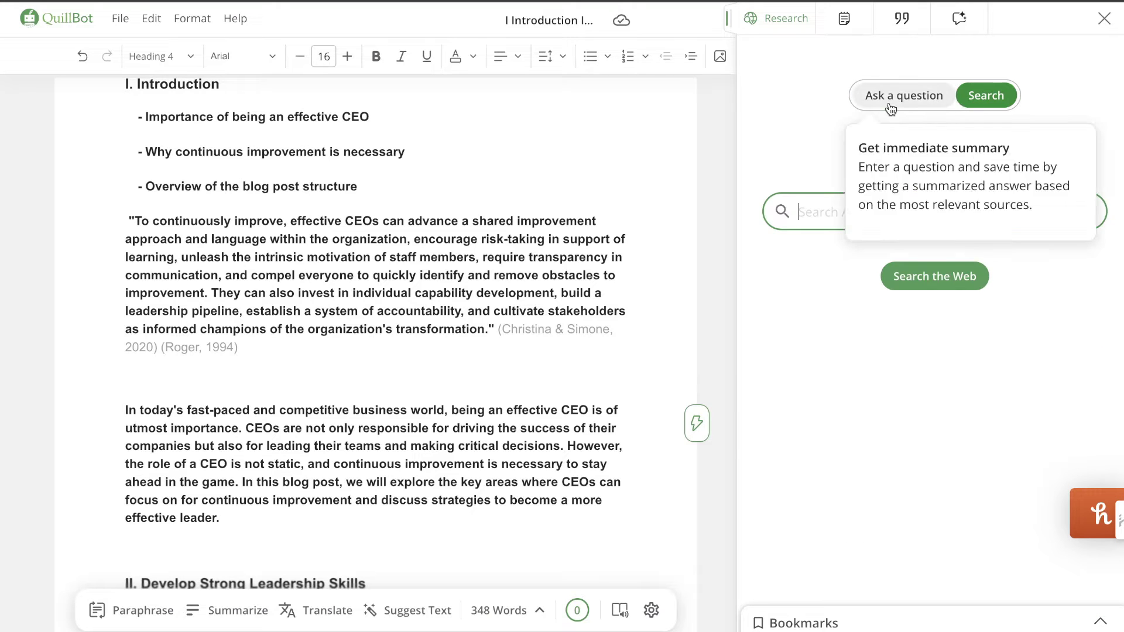
left_click(891, 108)
left_click(984, 95)
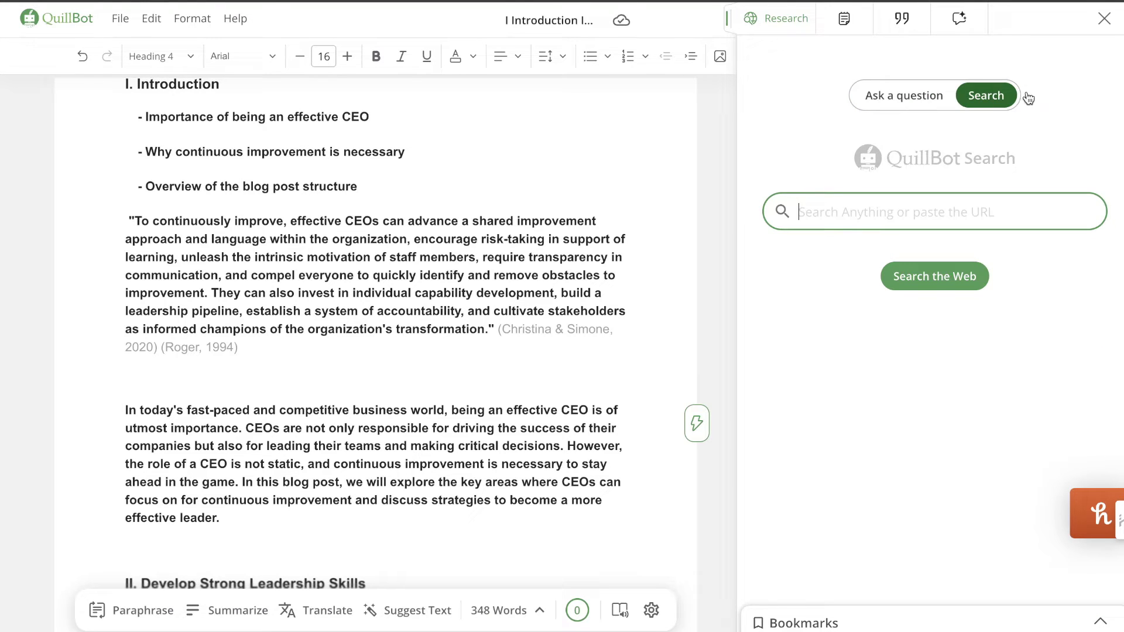
left_click(1104, 18)
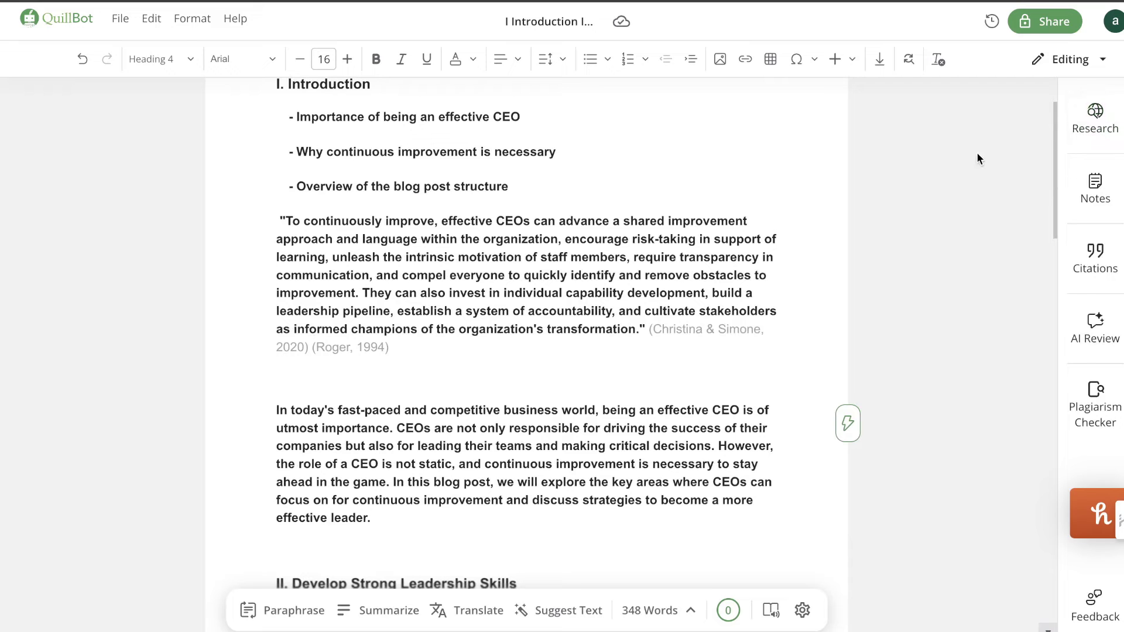
Open the Citations panel and keep the APA 7th edition style
left_click(1092, 192)
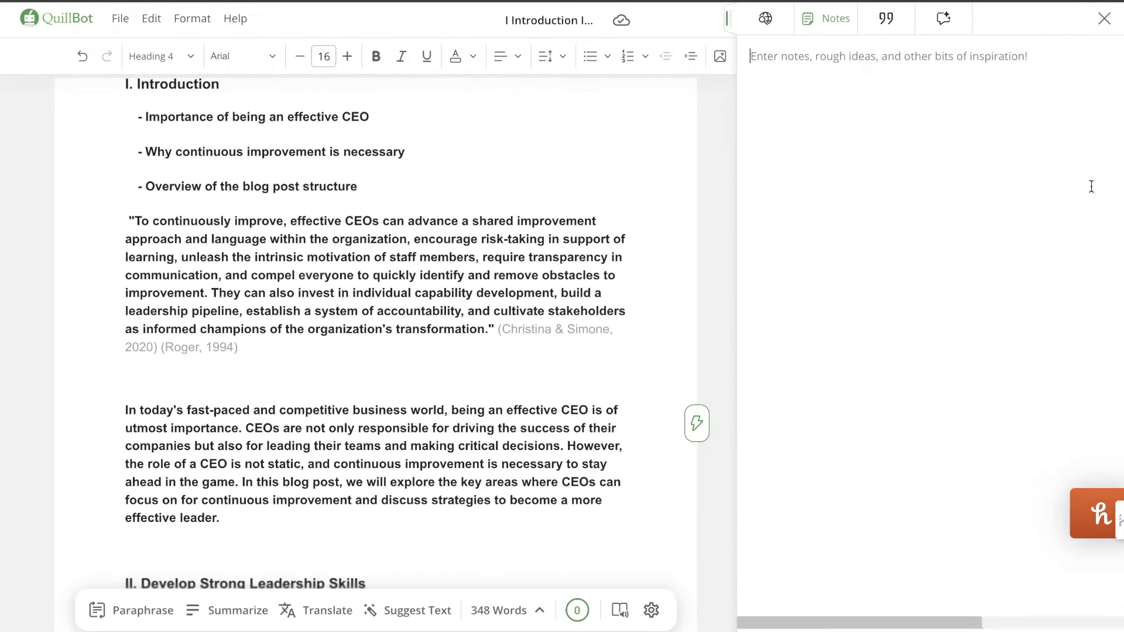
left_click(1104, 18)
left_click(1077, 243)
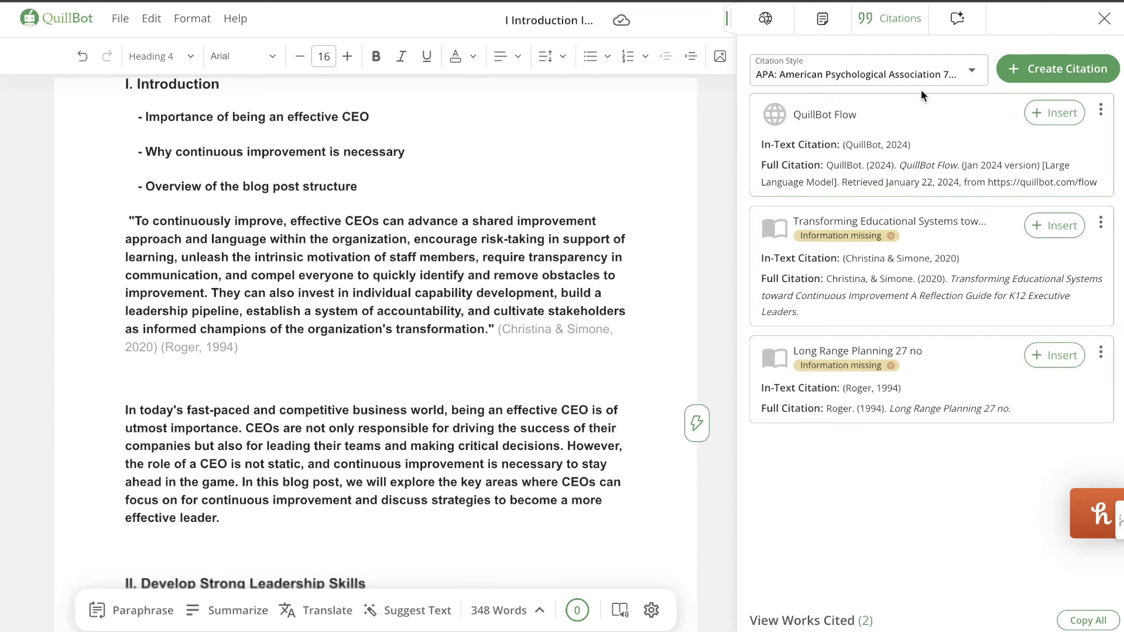
left_click(966, 72)
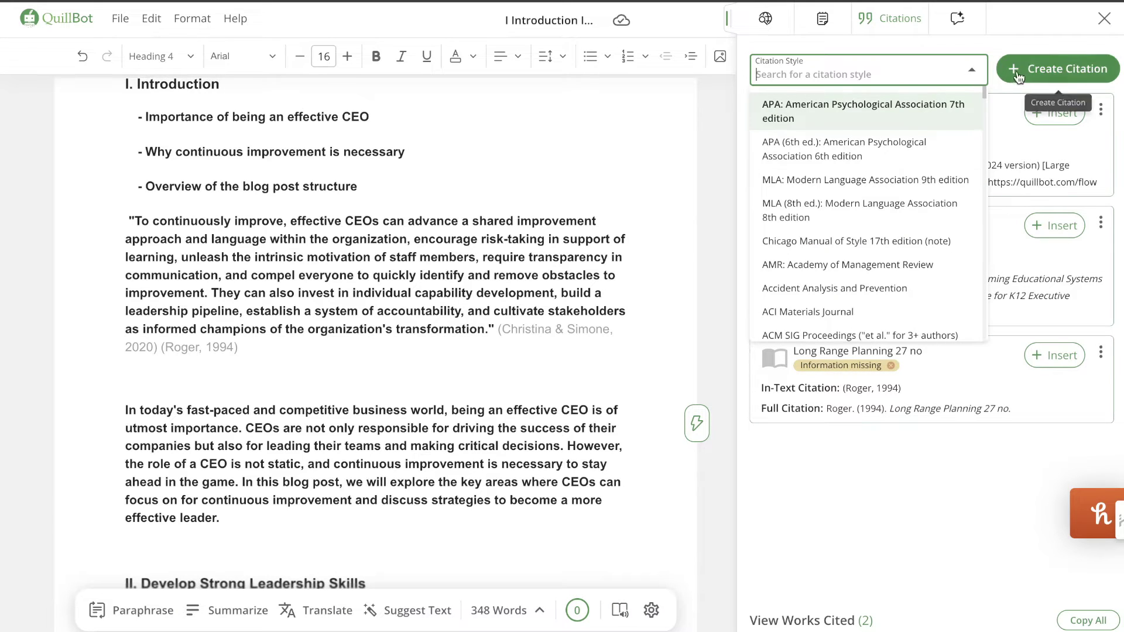
left_click(996, 44)
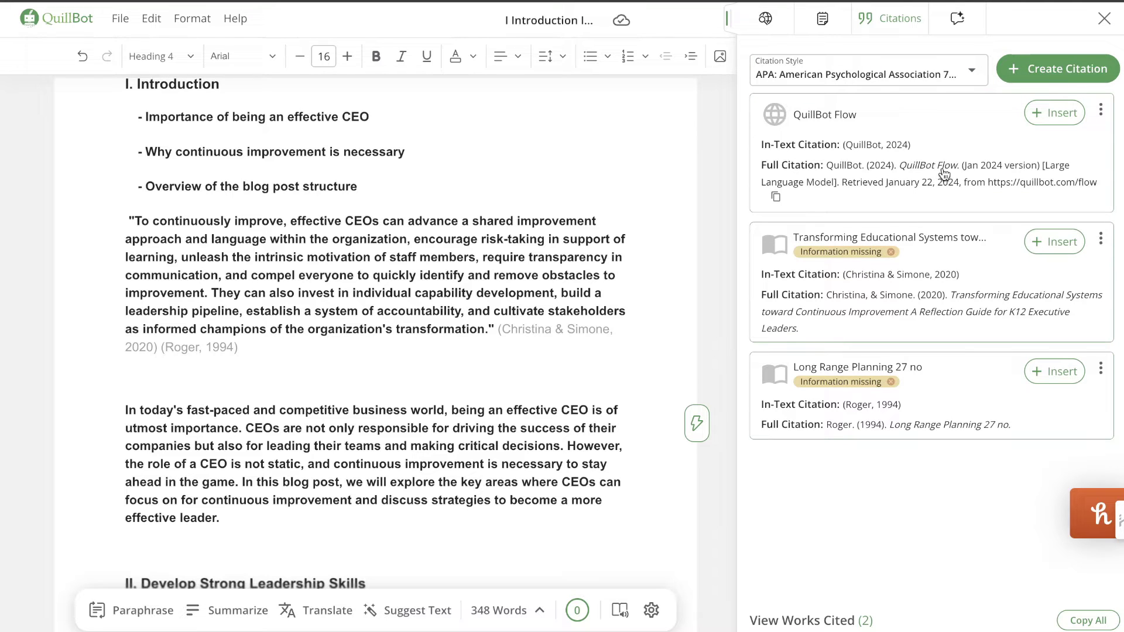
Create and save a website citation from the pasted GPT-4 Turbo article URL
left_click(1046, 74)
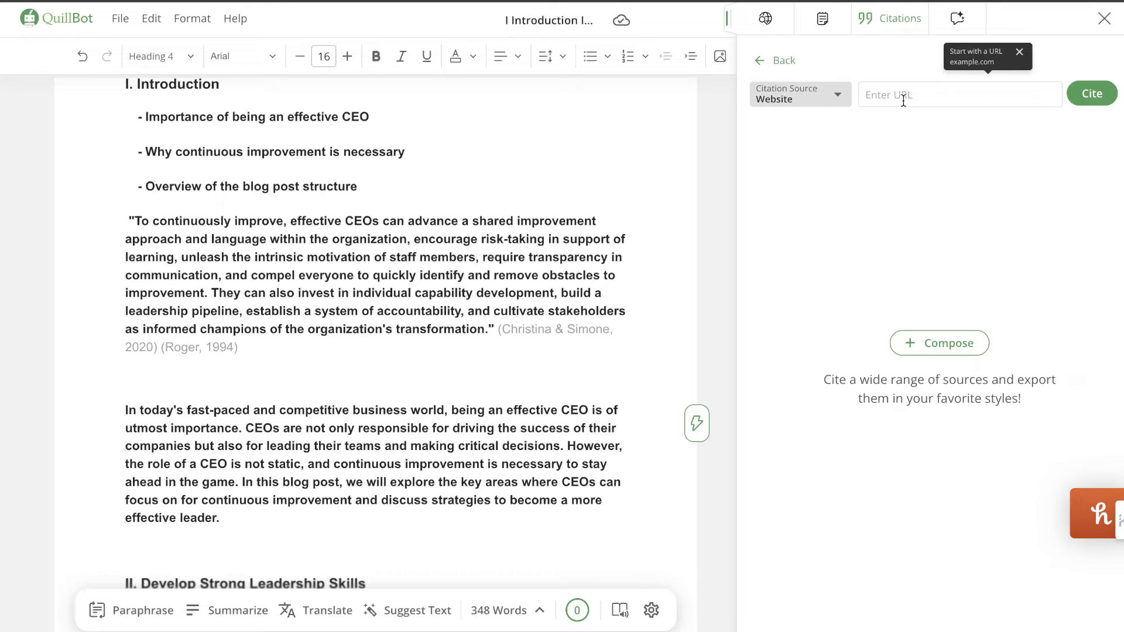
key("ctrl+v")
key("Return")
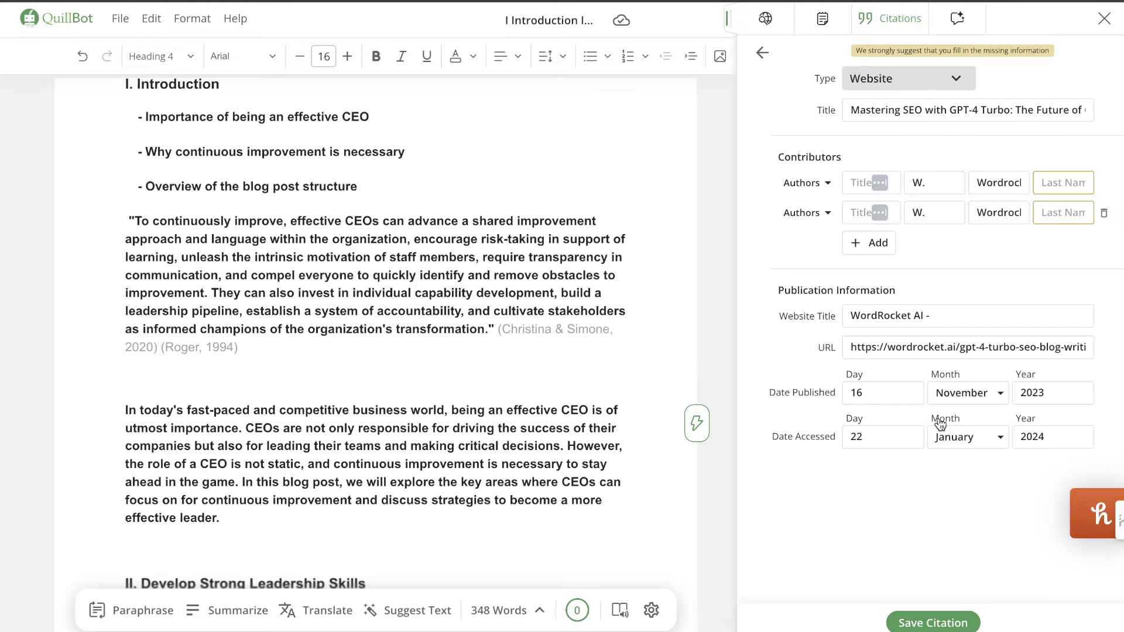
left_click(932, 622)
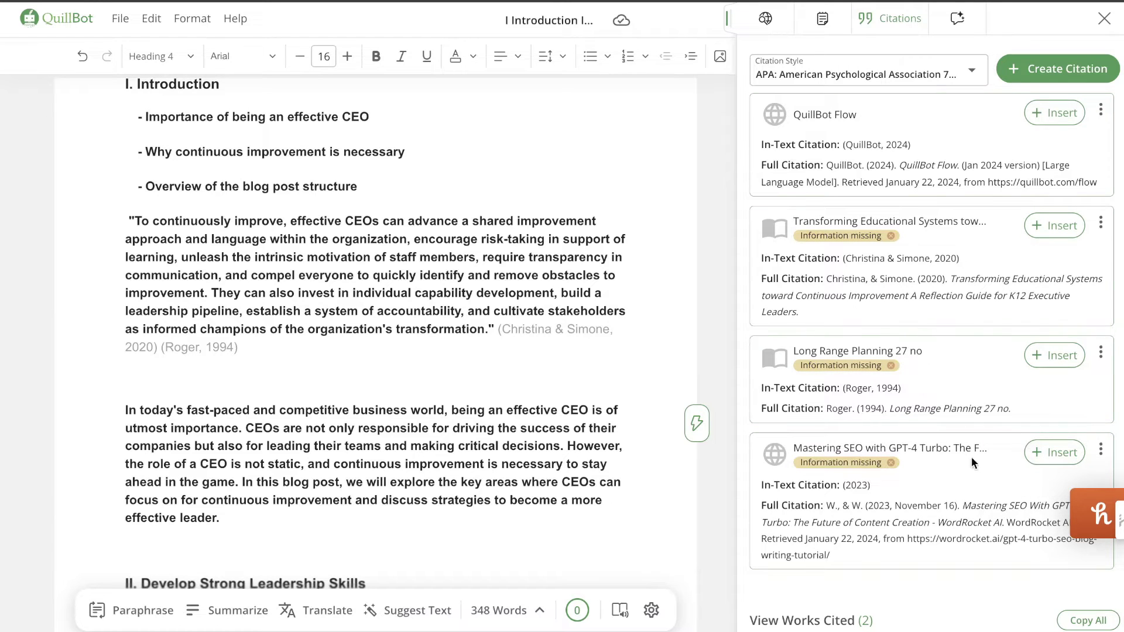
Insert the new citation before the intro paragraph and close the Citations panel
left_click(1054, 452)
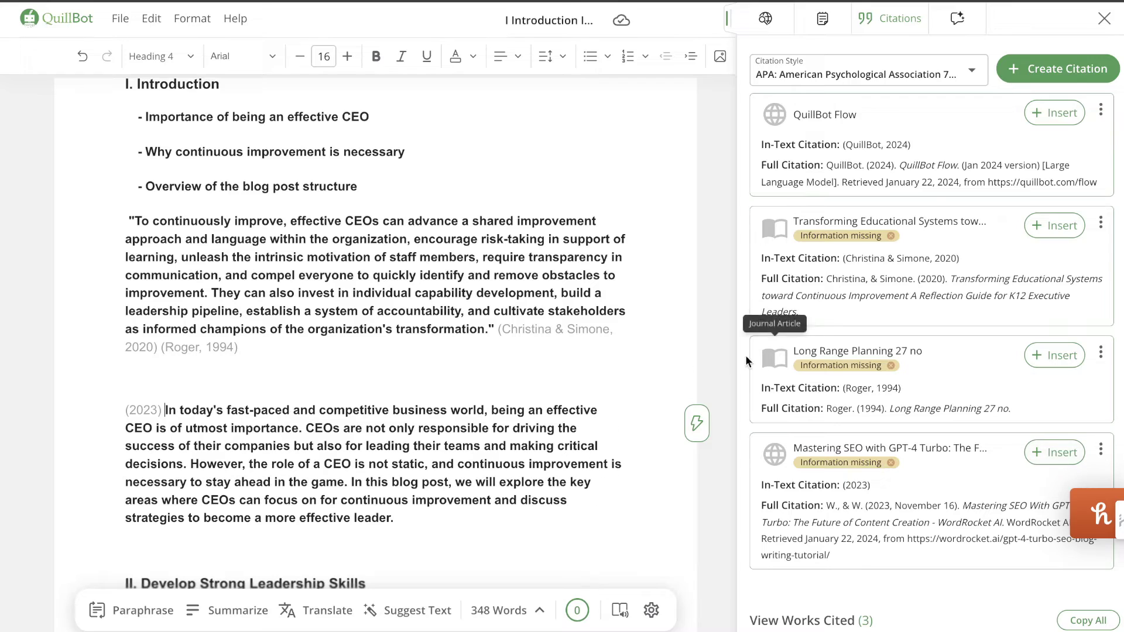
scroll(592, 347, "down", 5)
scroll(592, 348, "down", 2)
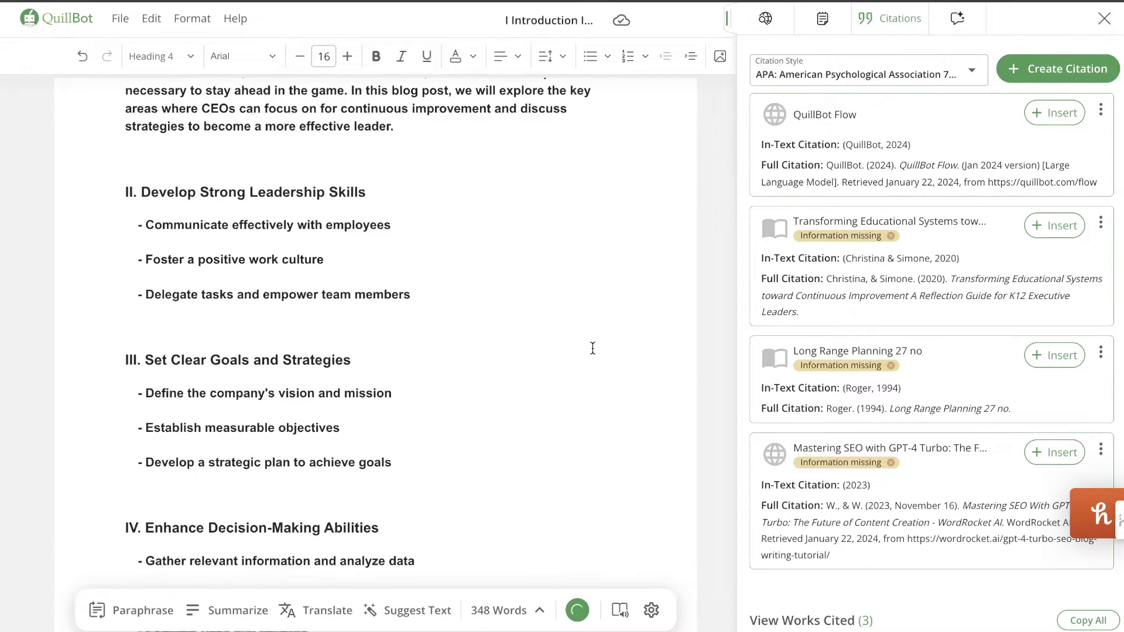
scroll(592, 348, "up", 6)
left_click(1104, 18)
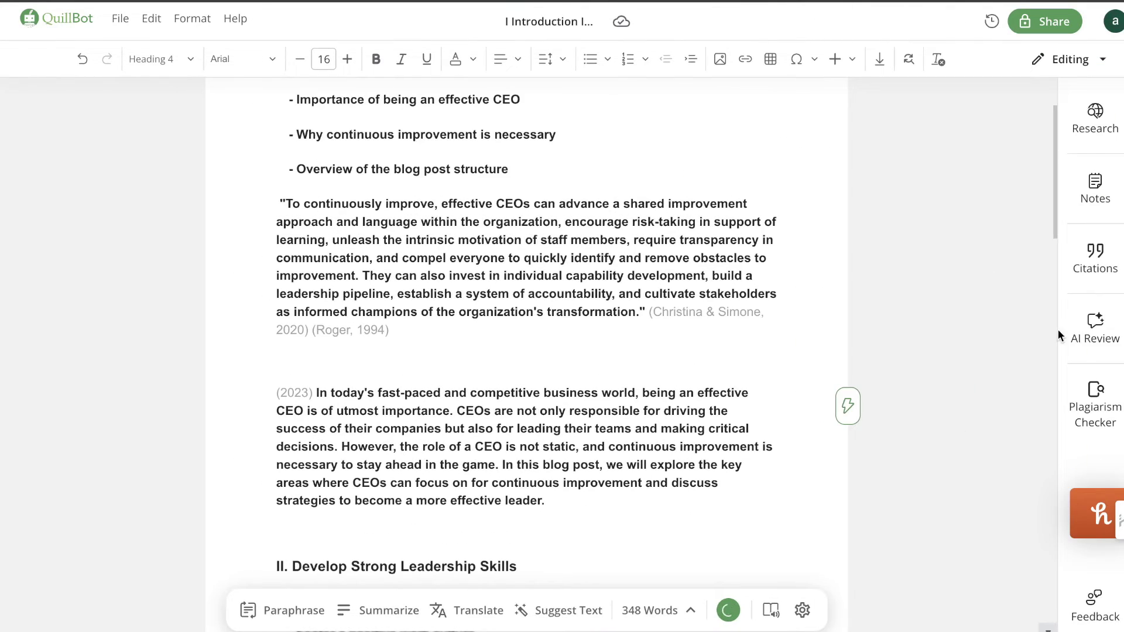
Request AI Review's general advice on the CEO blog post, read the suggestions, and close the panel
left_click(1083, 350)
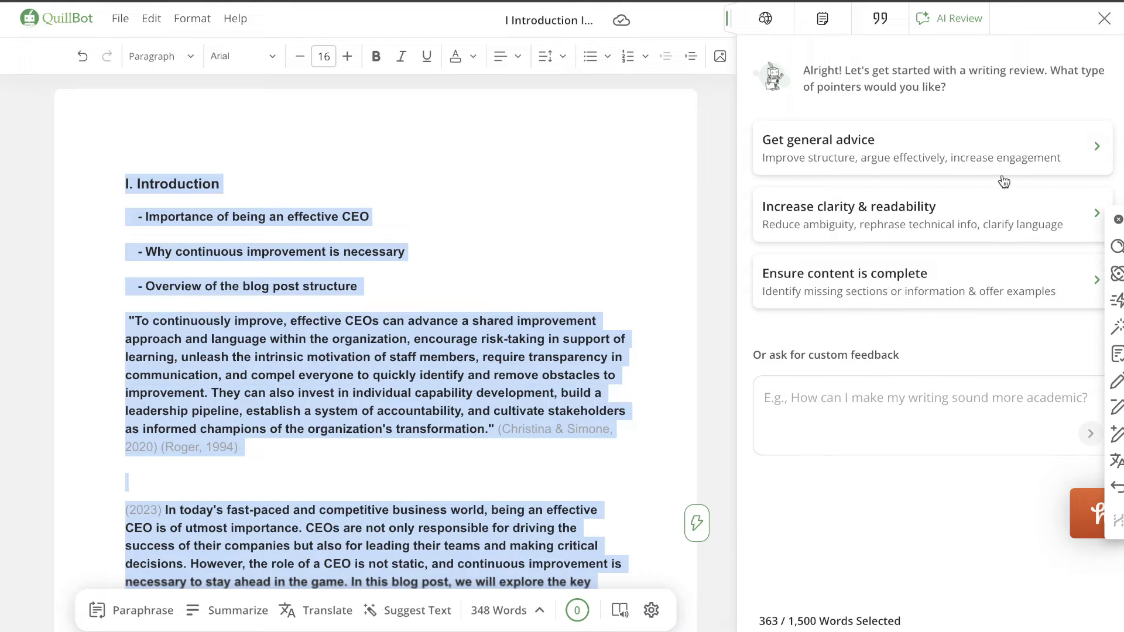
left_click(1104, 20)
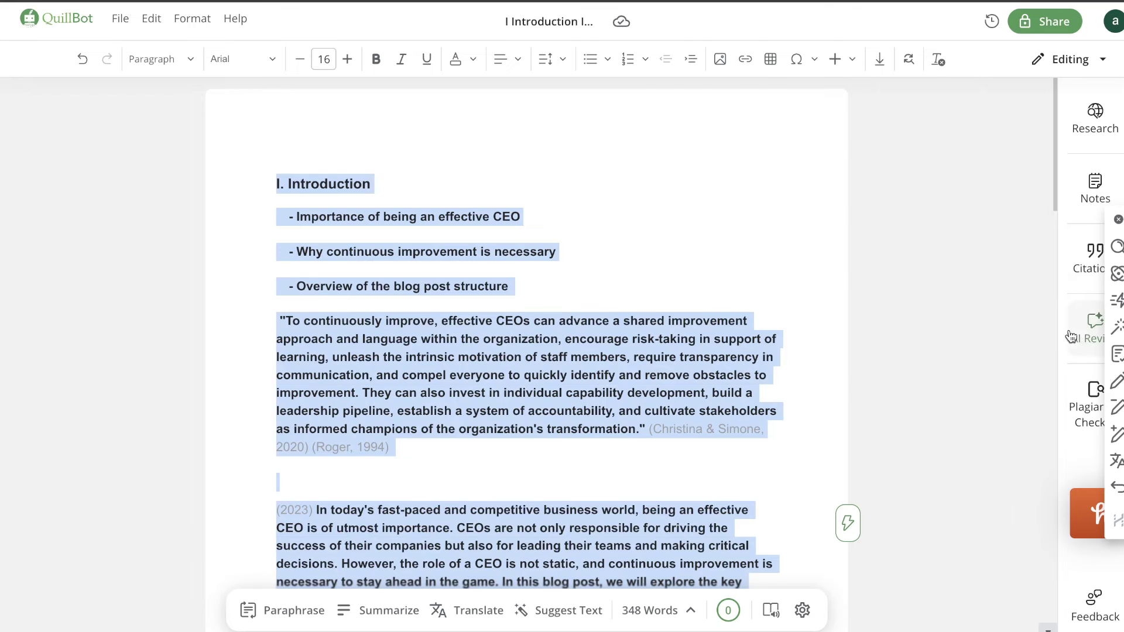
left_click(1093, 326)
left_click(889, 132)
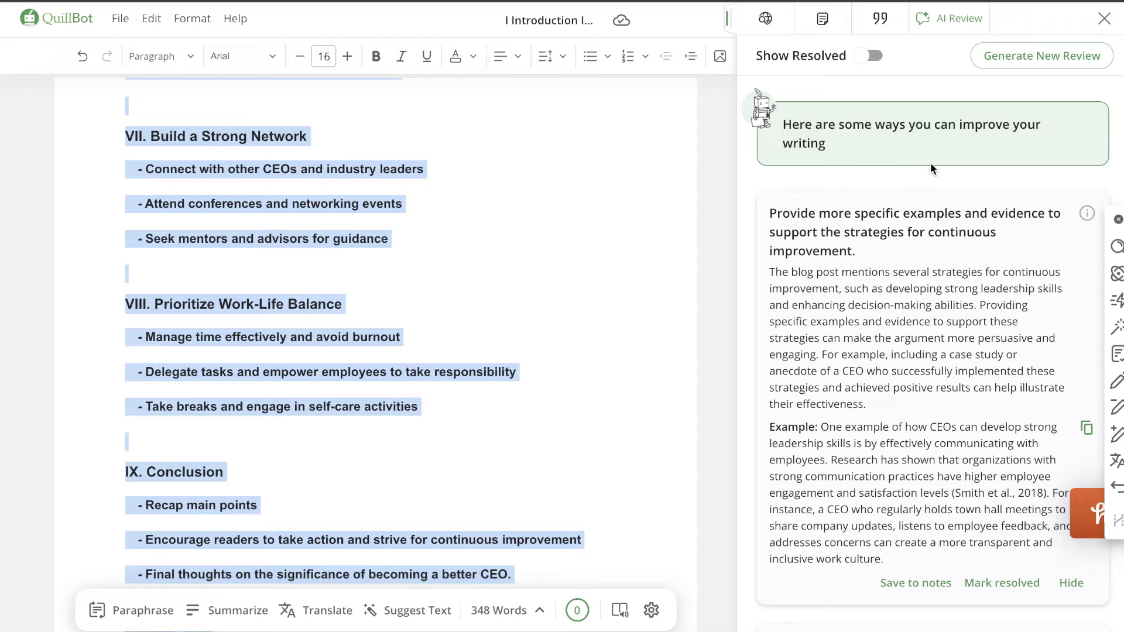
scroll(966, 230, "down", 3)
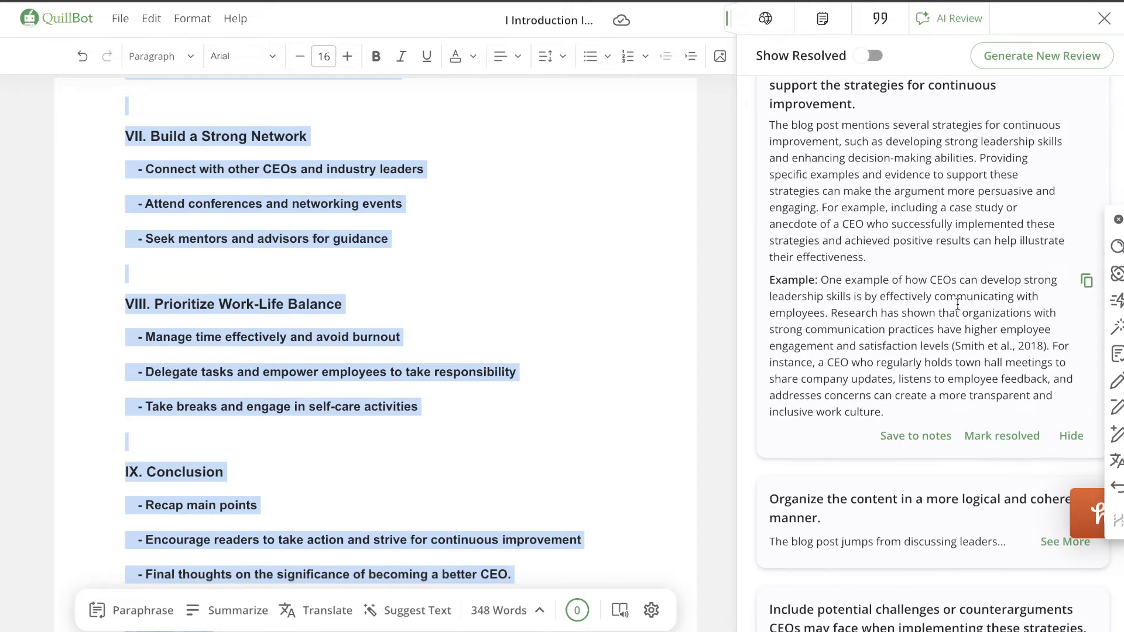
scroll(957, 264, "up", 1)
left_click_drag(770, 330, 881, 428)
scroll(883, 427, "down", 3)
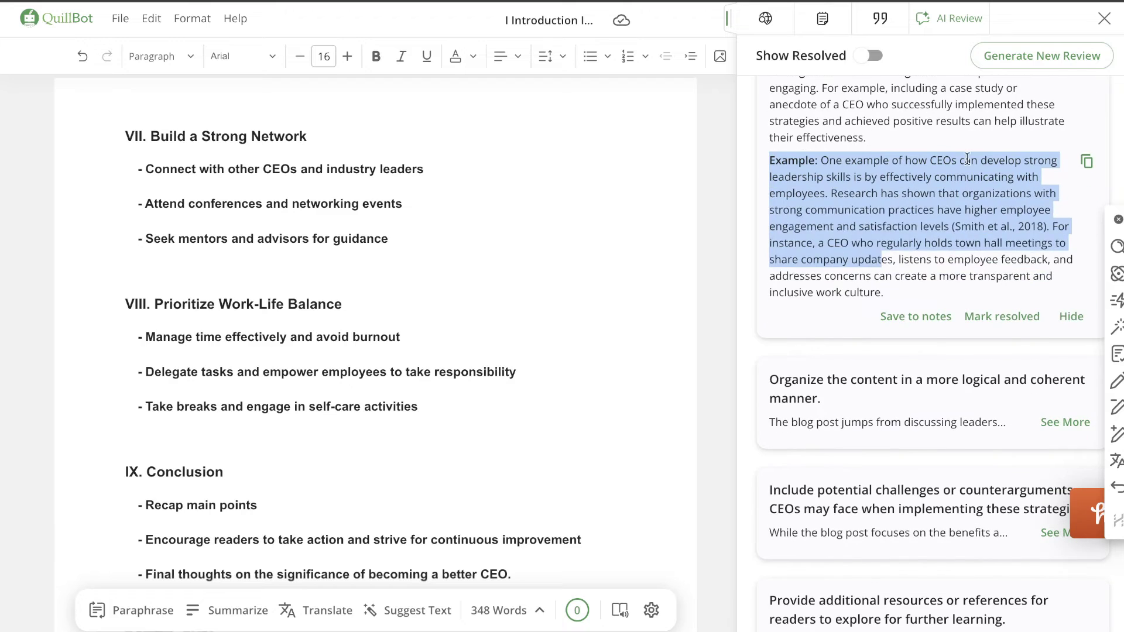
left_click(1104, 18)
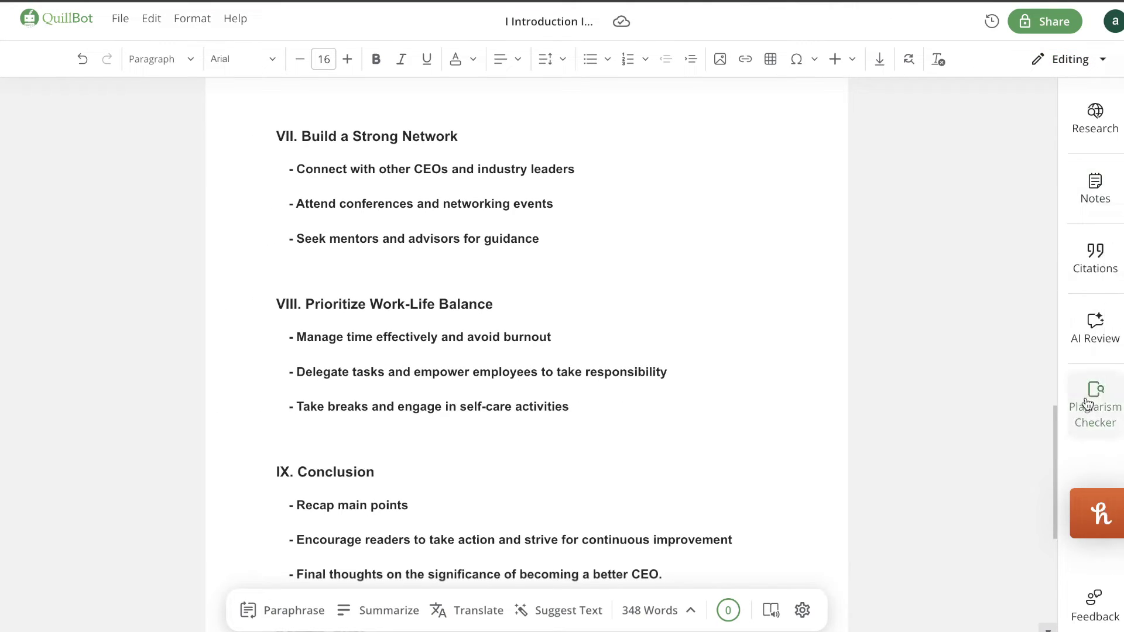
Dismiss the Plagiarism Checker prompt and return to the Flow home page's project list
left_click(1089, 399)
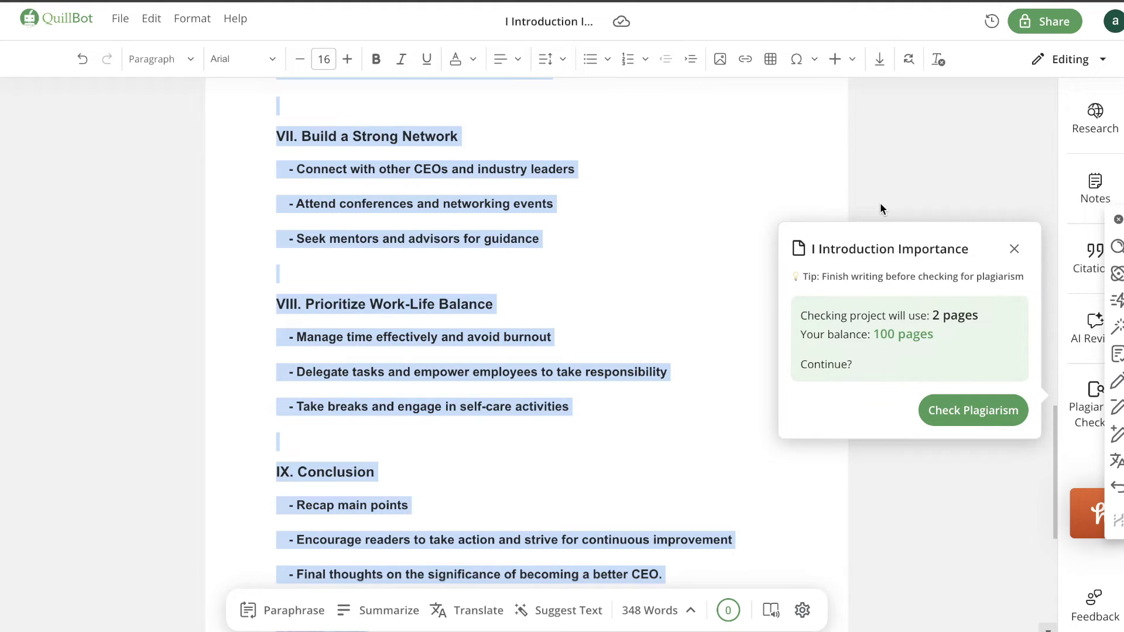
left_click(1014, 249)
scroll(638, 136, "up", 3)
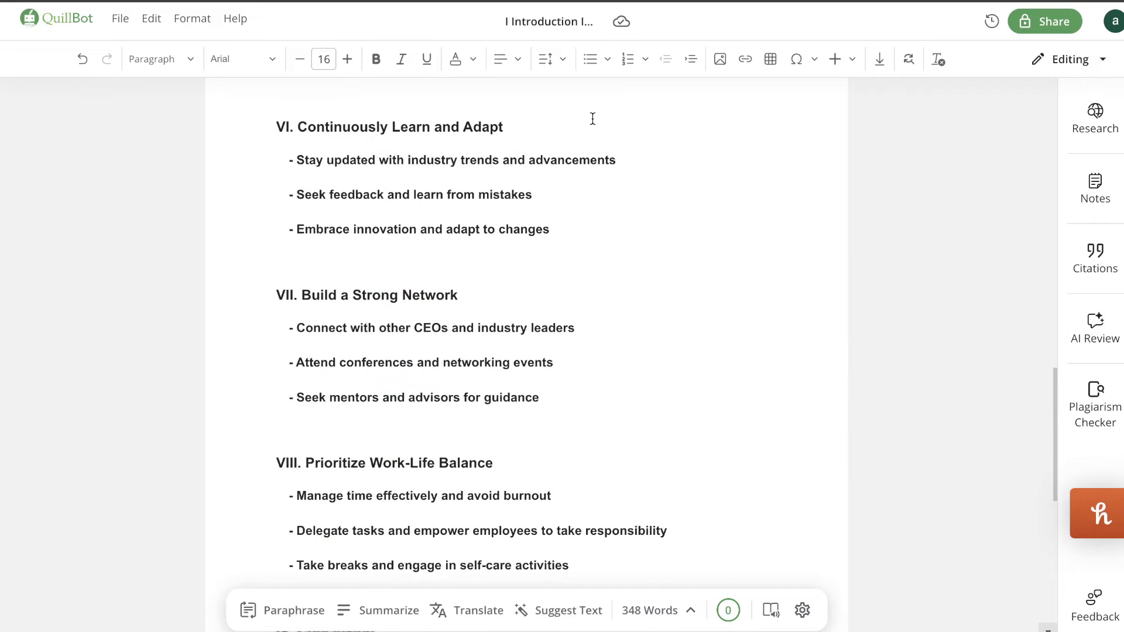
left_click(56, 18)
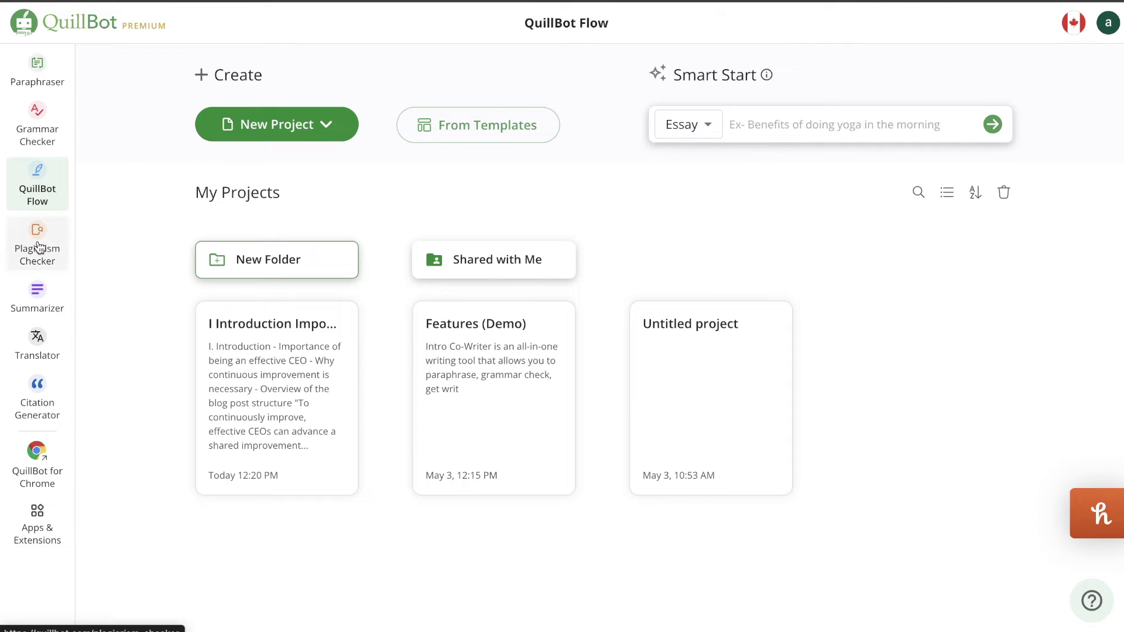
Open the Summarizer in Paragraph mode and put the cursor in its empty input box
left_click(36, 301)
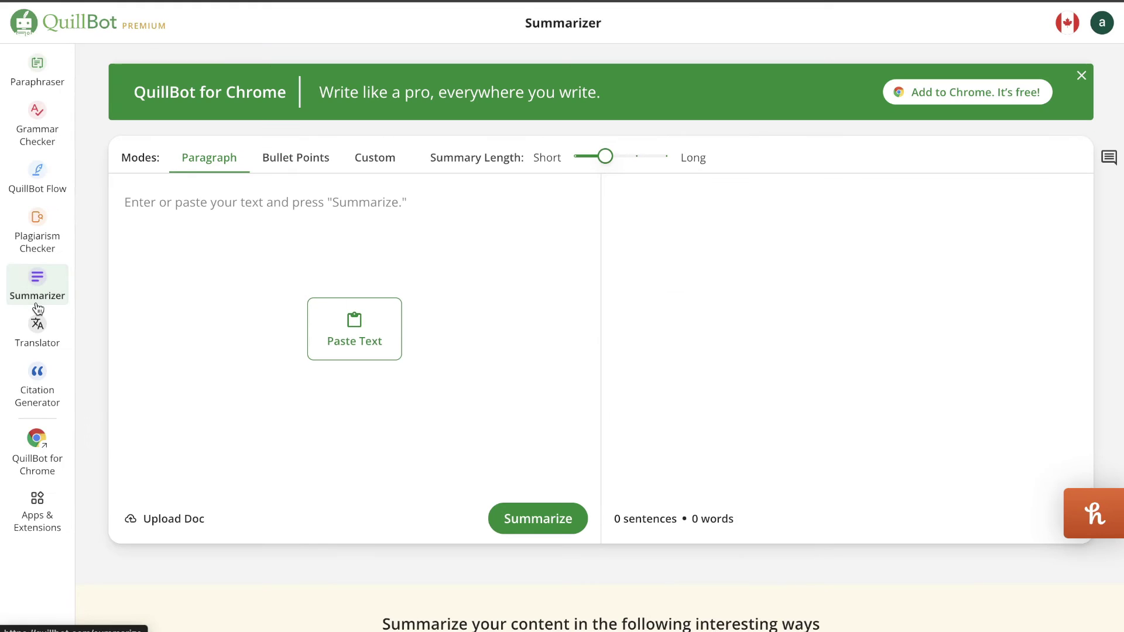
left_click(297, 273)
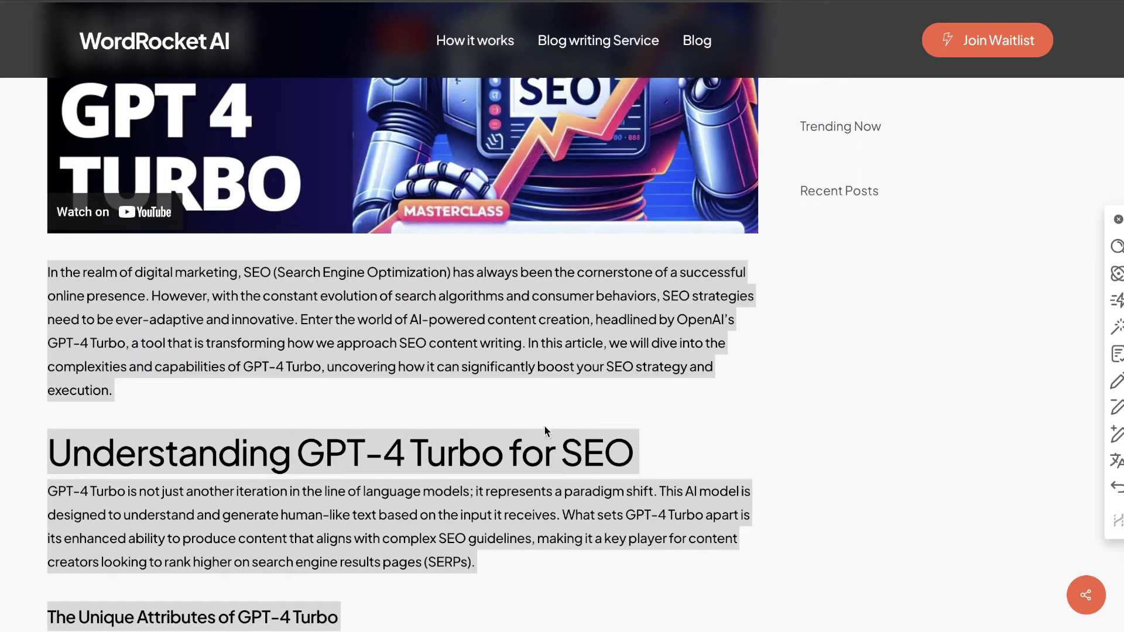
Select the GPT-4 Turbo SEO article text from the FAQ up to the introduction
scroll(511, 482, "down", 15)
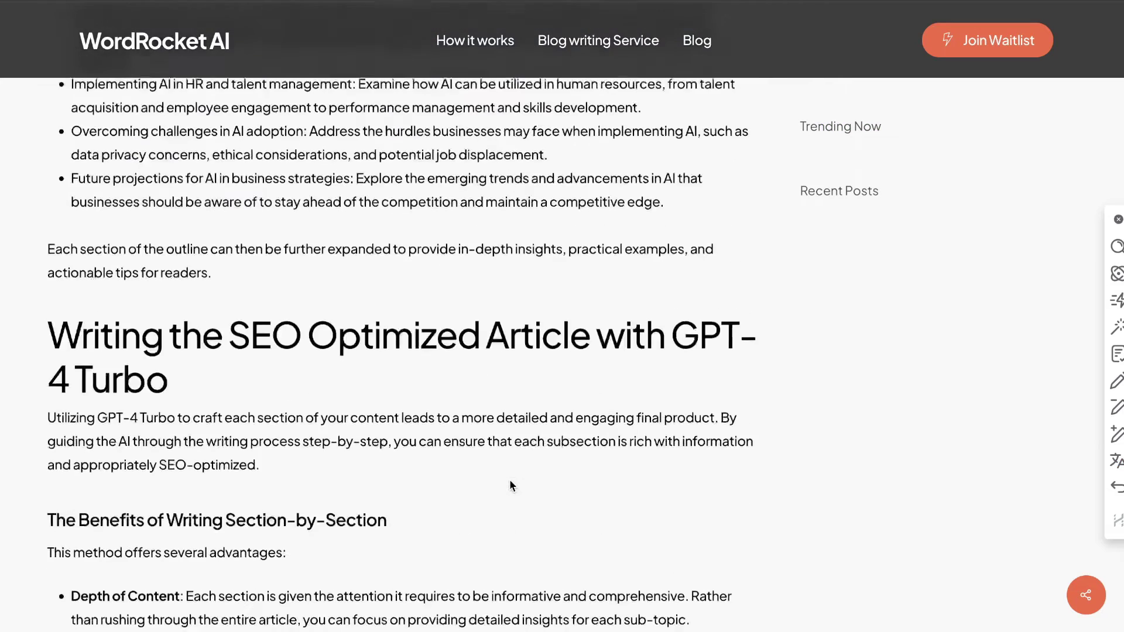
scroll(511, 481, "down", 10)
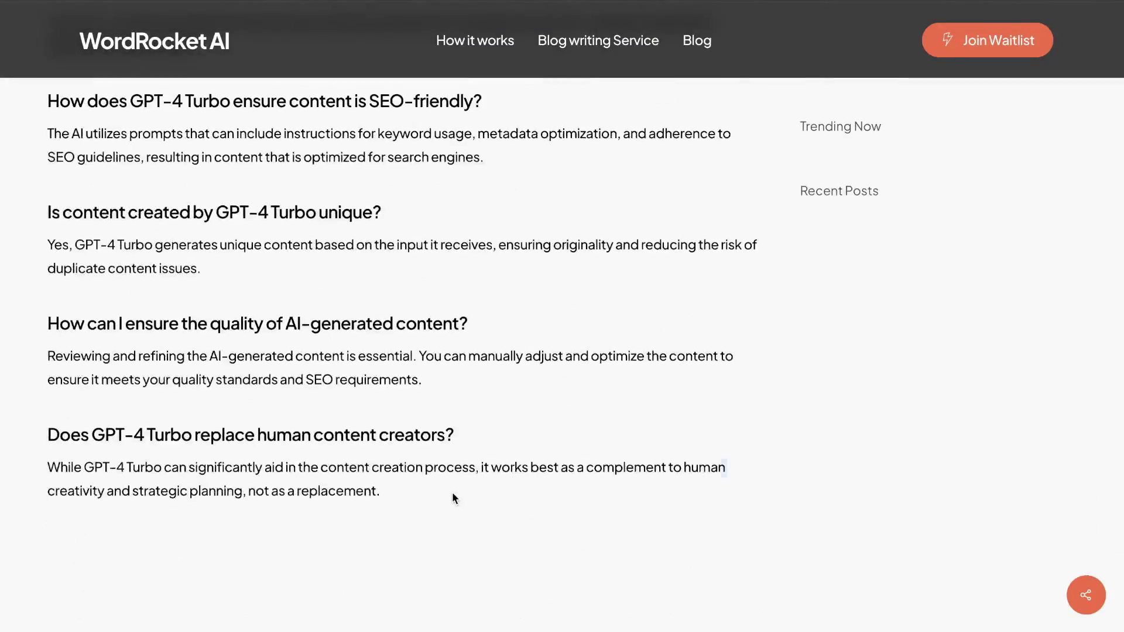
left_click_drag(454, 494, 46, 191)
scroll(369, 370, "up", 12)
scroll(185, 306, "up", 14)
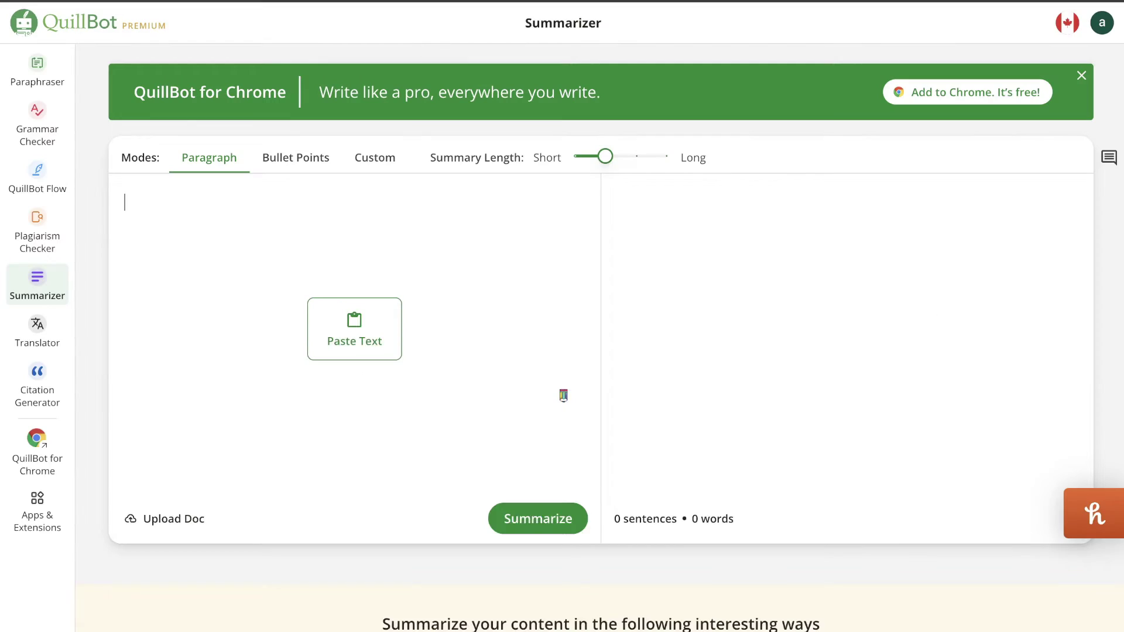
key("ctrl+v")
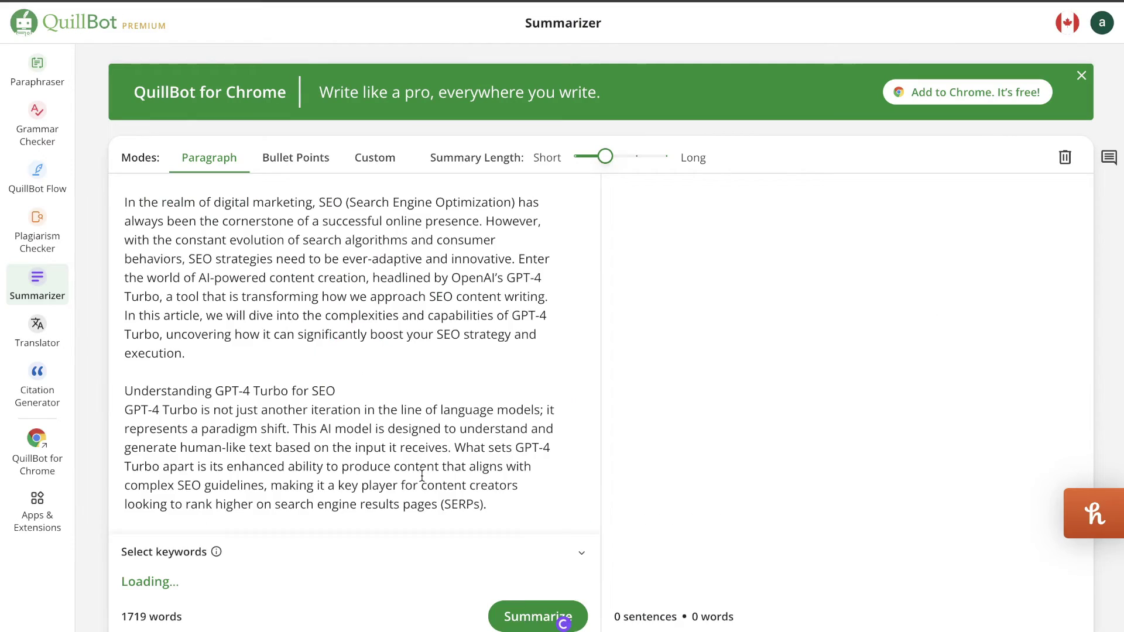
left_click(563, 616)
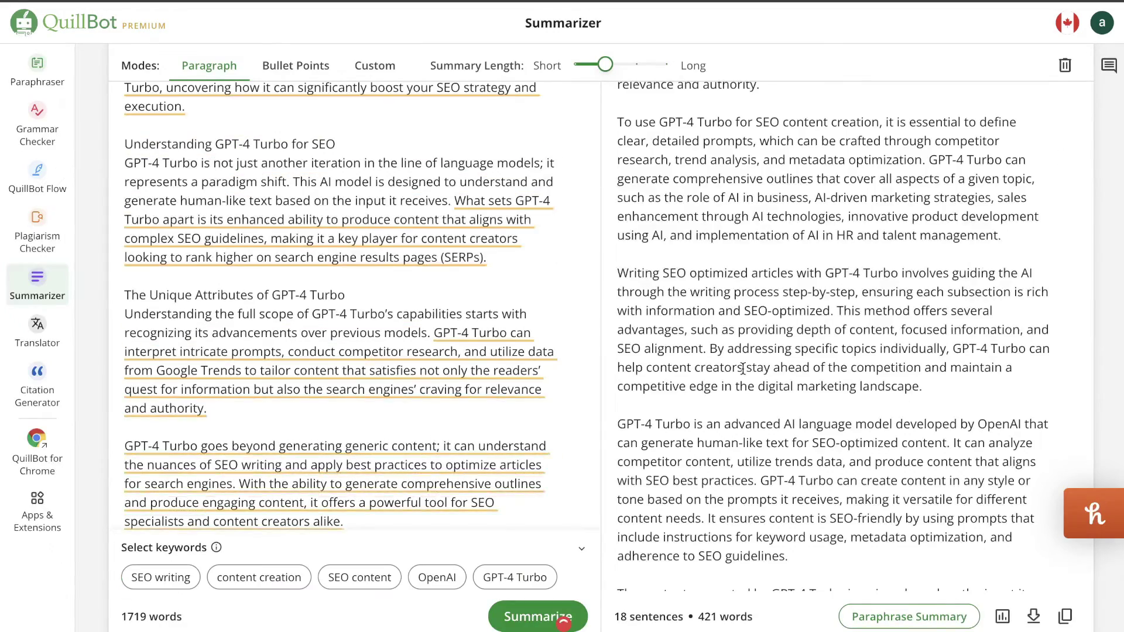
scroll(742, 369, "down", 3)
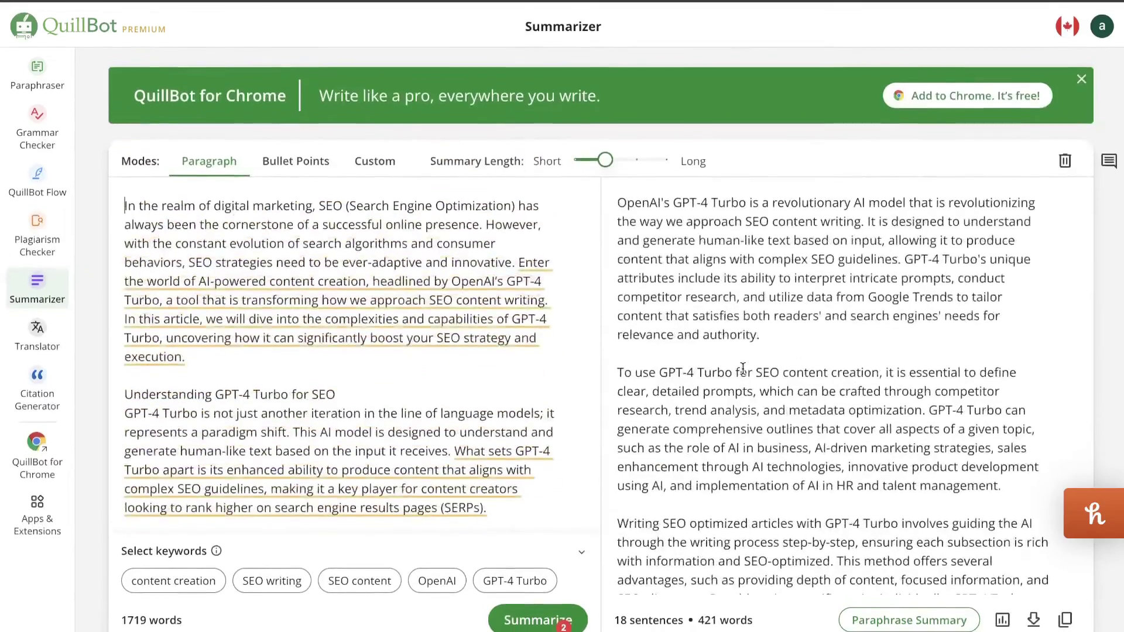
scroll(743, 369, "down", 10)
scroll(742, 369, "up", 10)
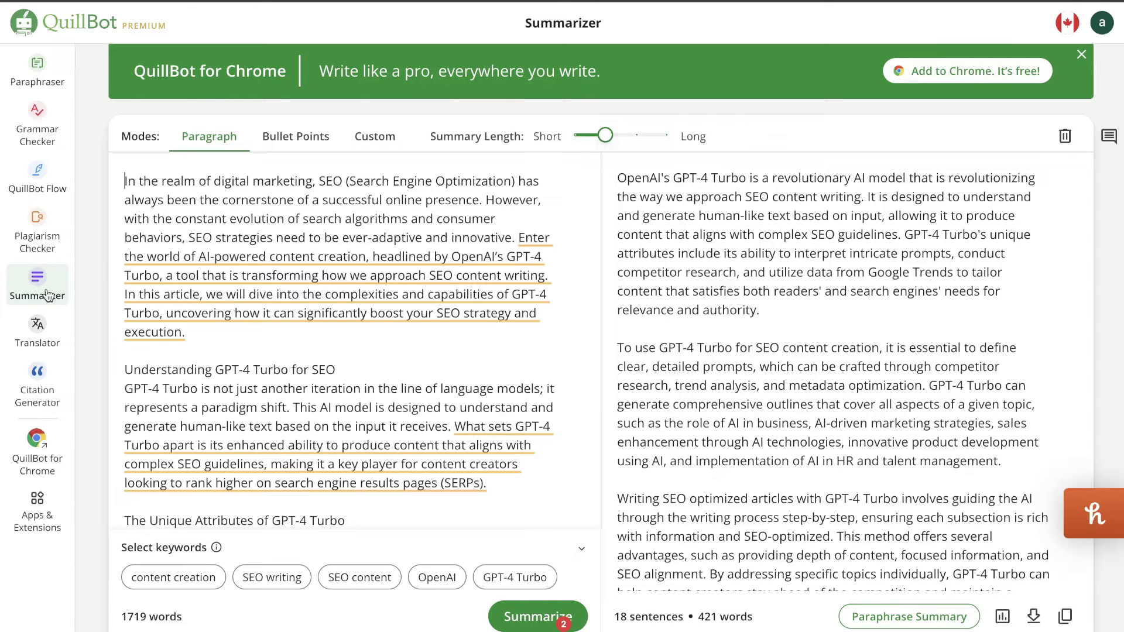
Paste the GPT-4 Turbo SEO article into the Translator and translate it into Arabic, then Chinese
left_click(53, 335)
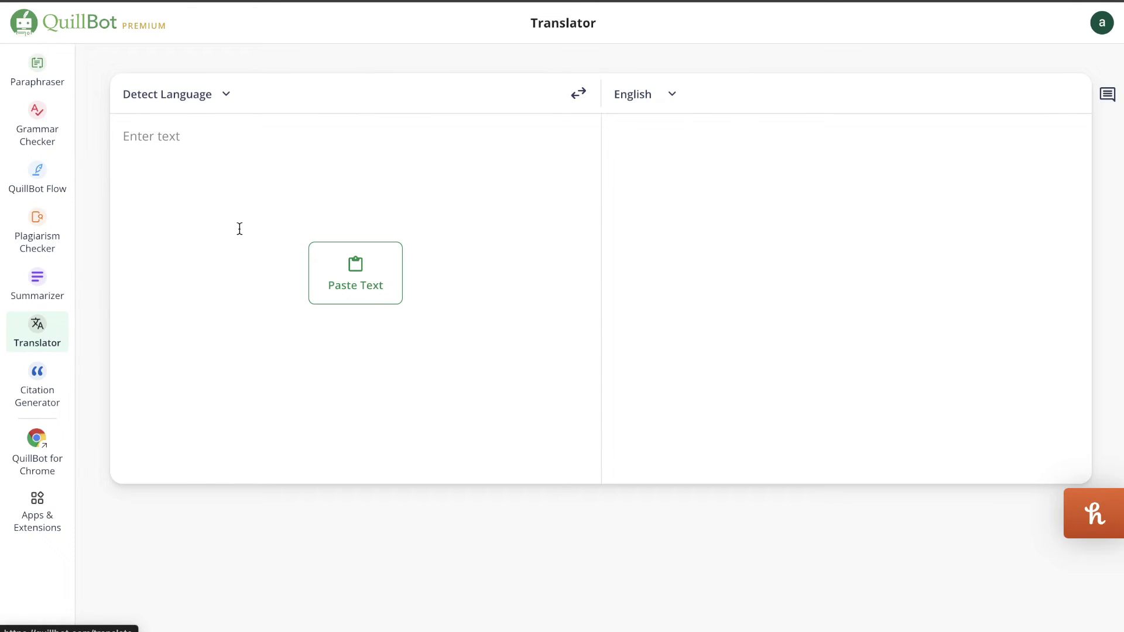
left_click(237, 134)
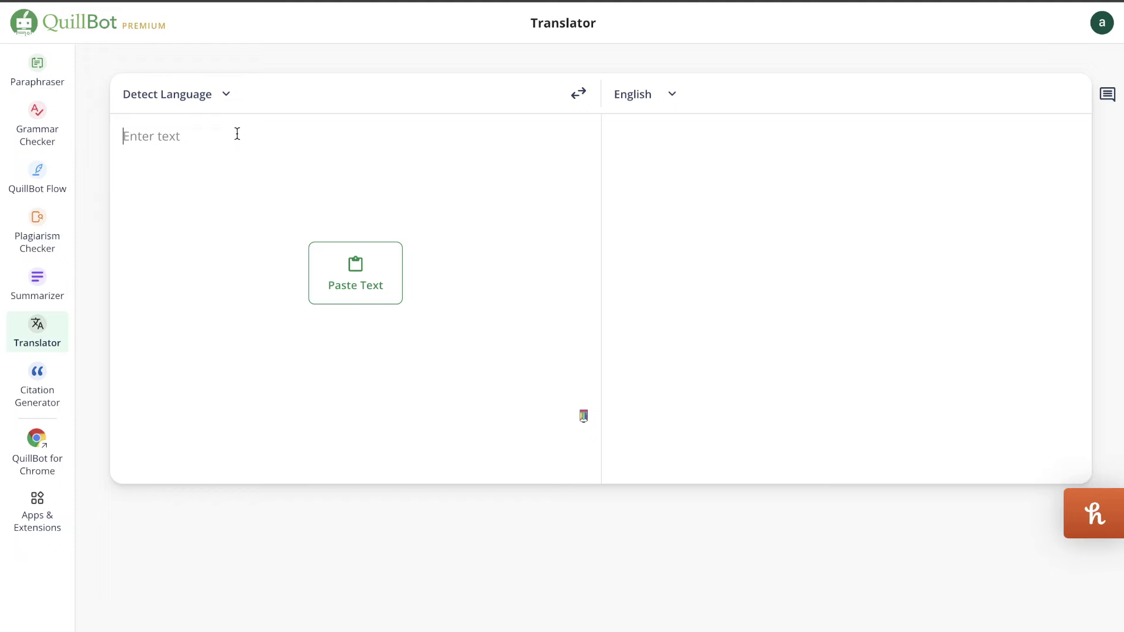
key("ctrl+v")
left_click(673, 94)
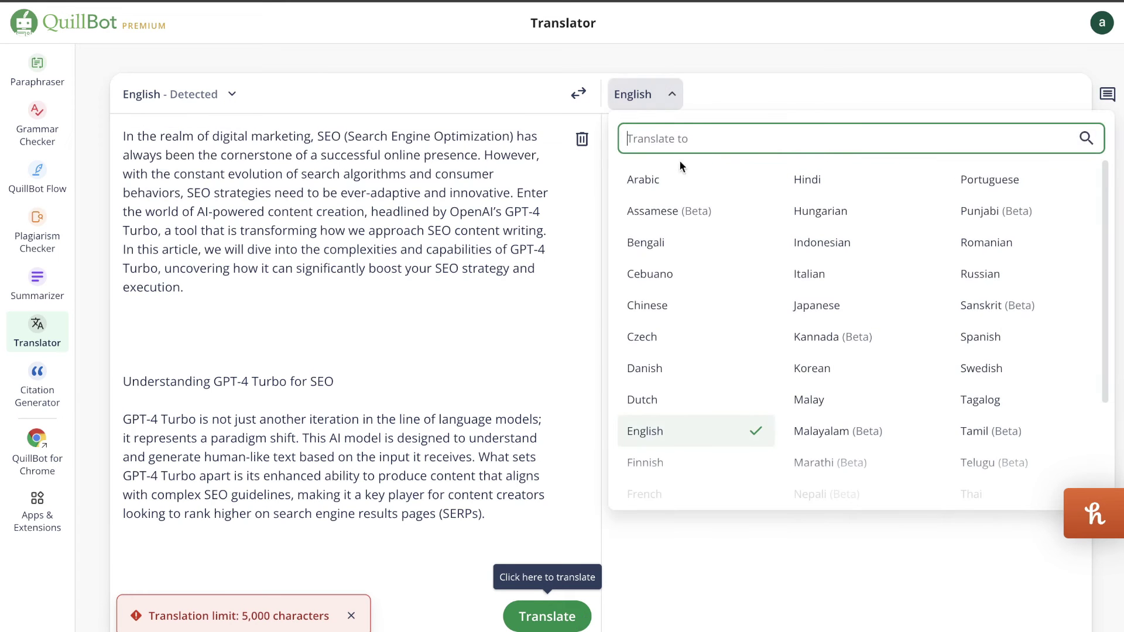
left_click(665, 185)
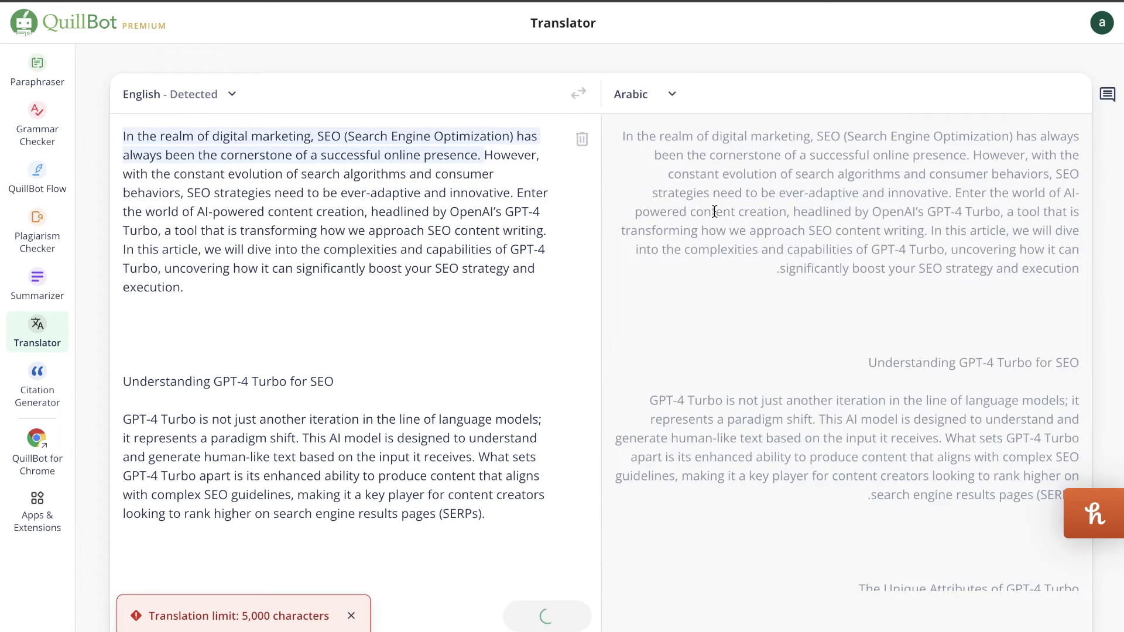
left_click(667, 94)
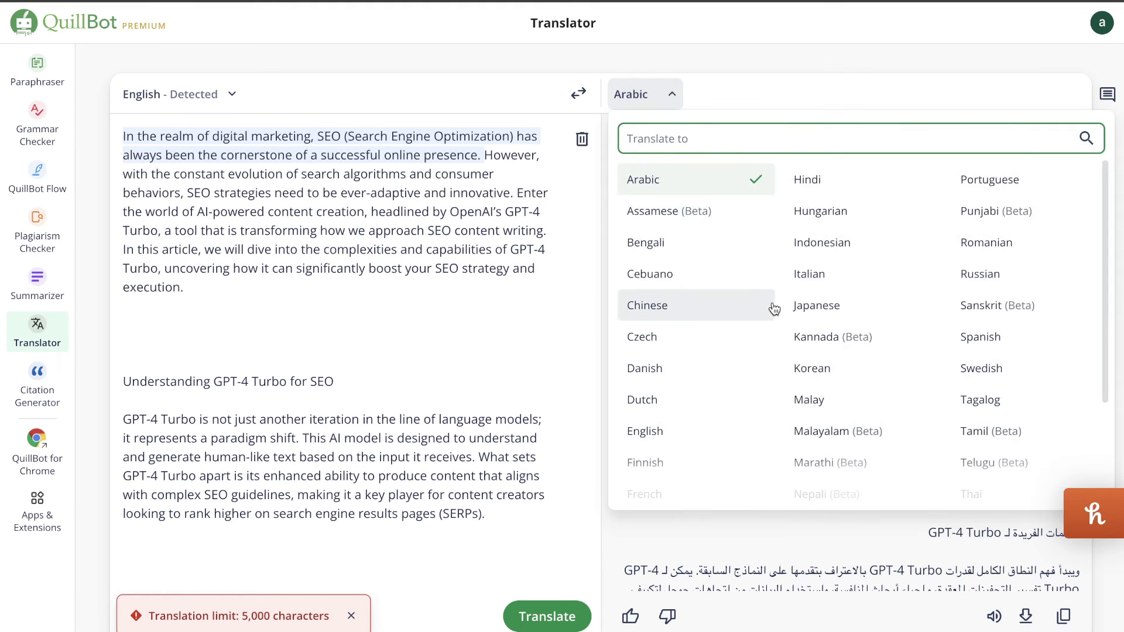
left_click(723, 307)
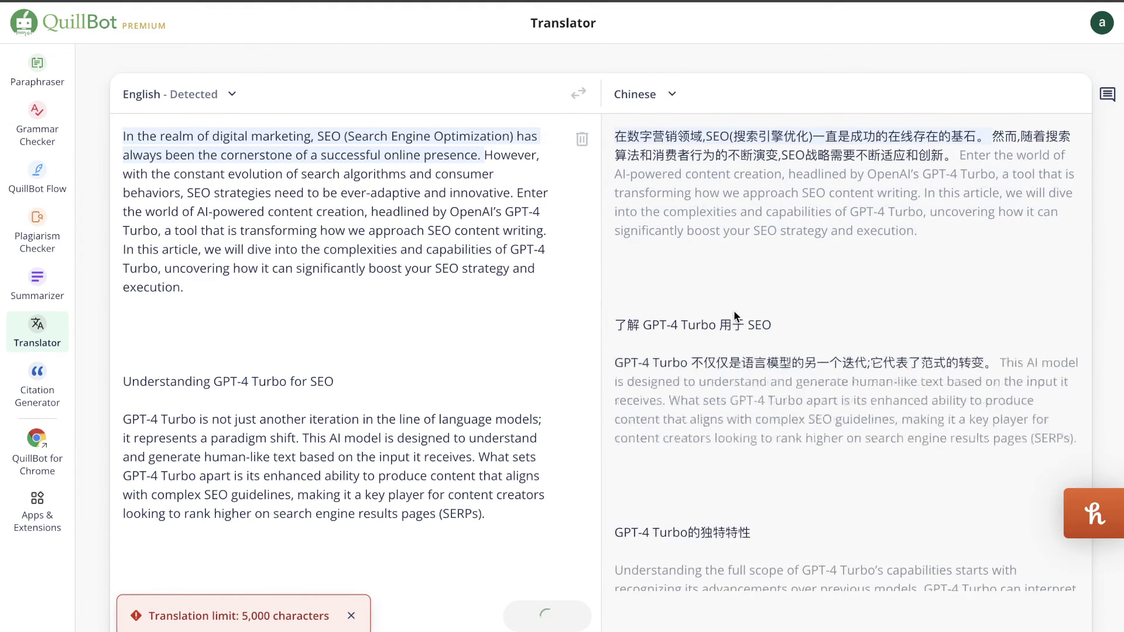
left_click(39, 396)
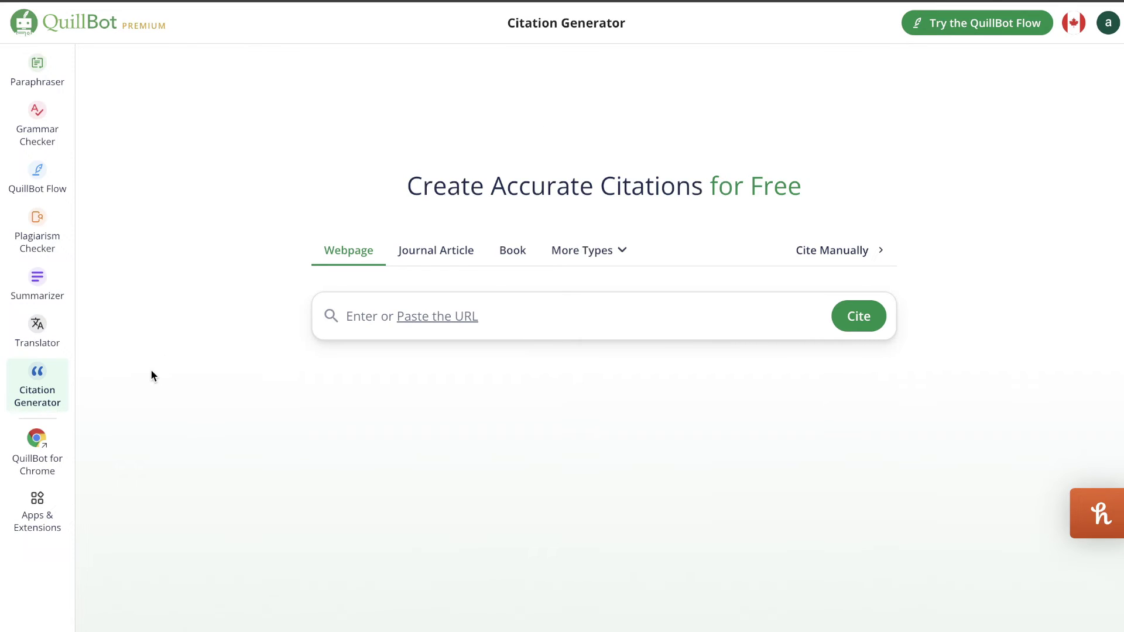
left_click(472, 318)
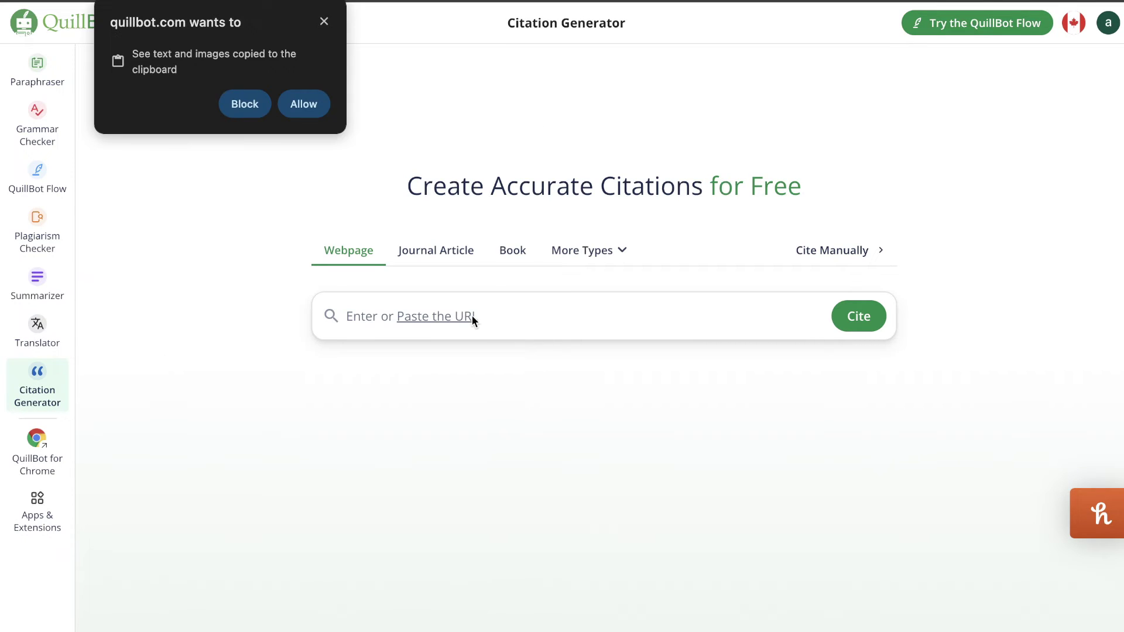
left_click(323, 22)
key("ctrl+v")
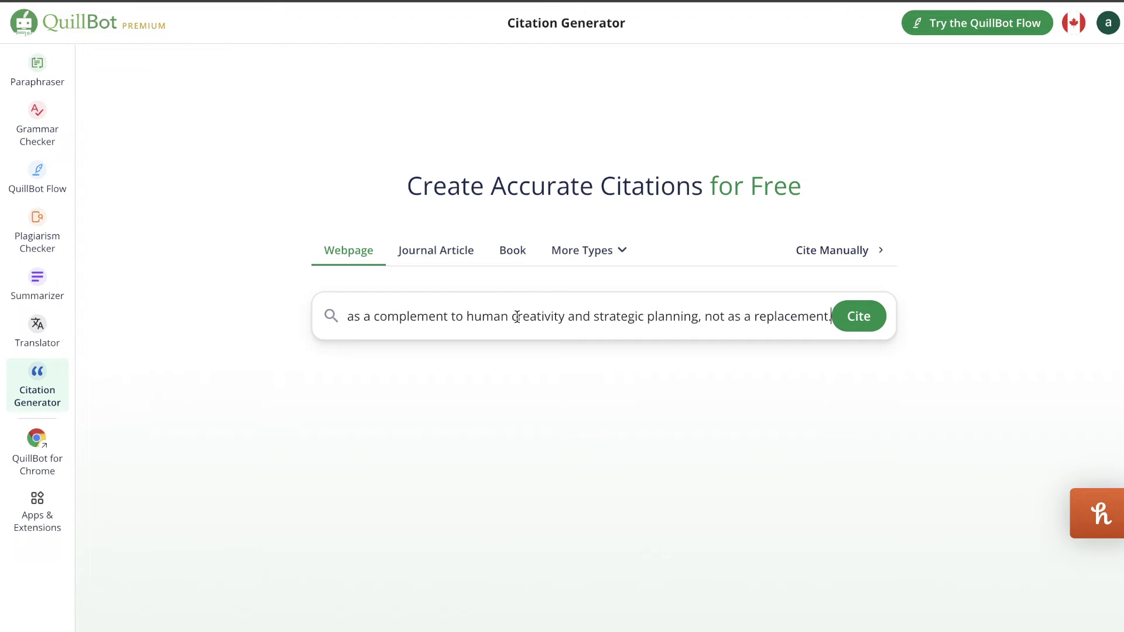
key("ctrl+a")
key("BackSpace")
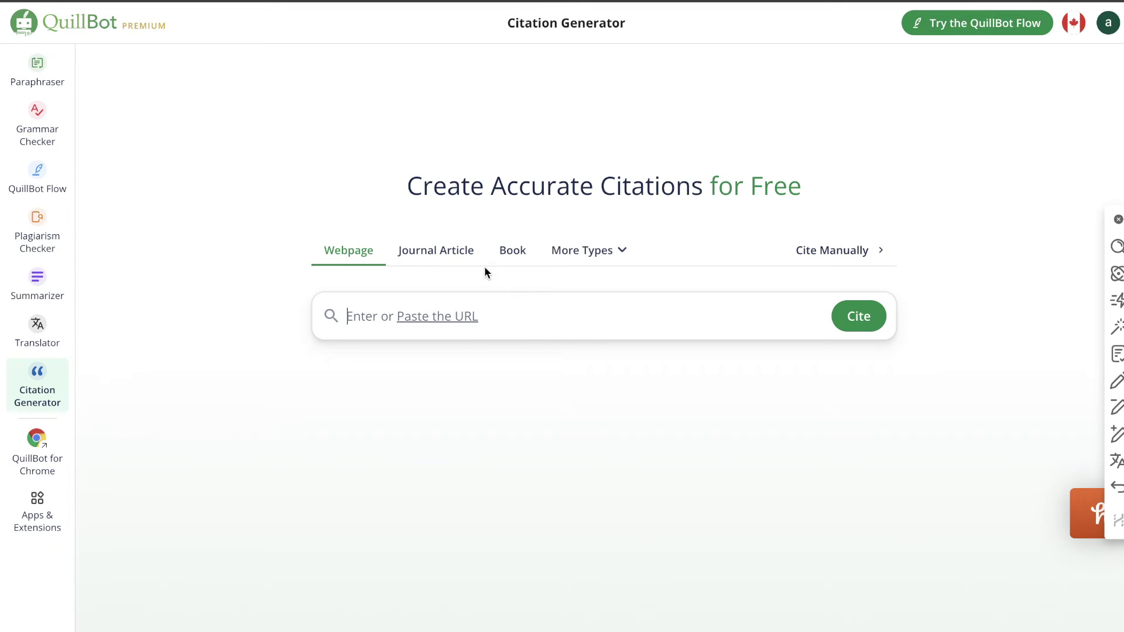
left_click(443, 254)
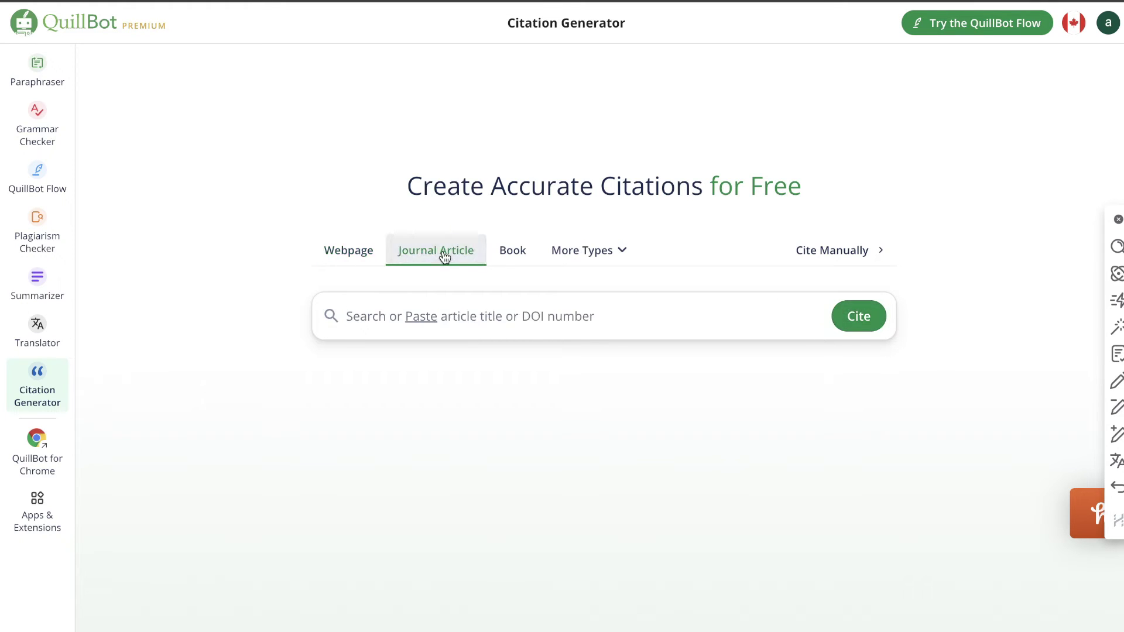
left_click(530, 259)
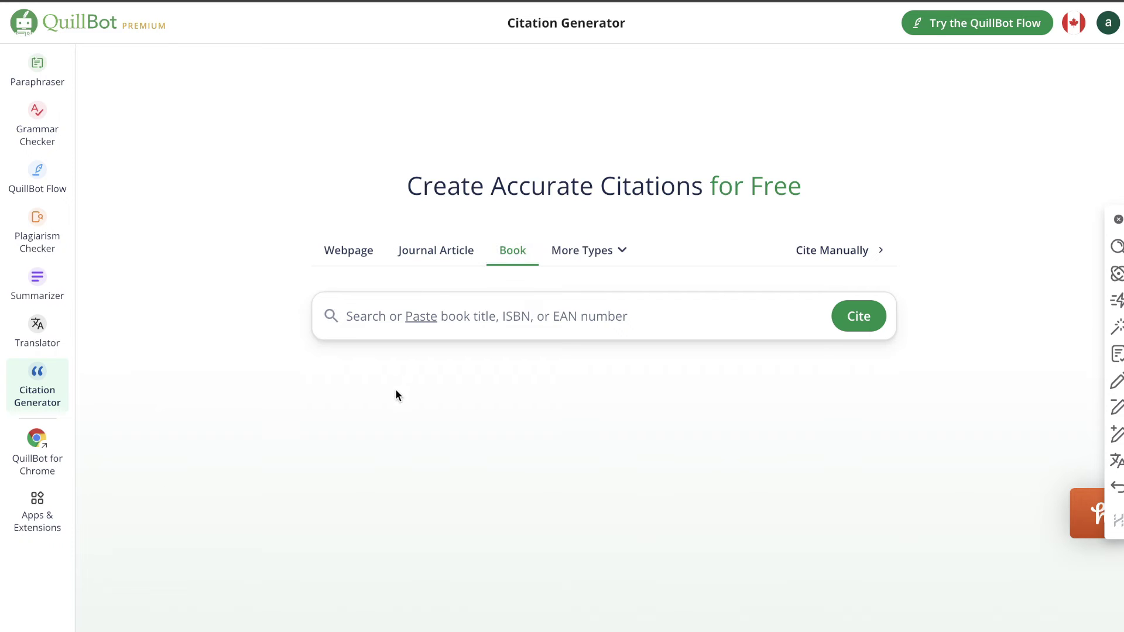
View the article's Shorten-mode paraphrase, then return to the QuillBot Flow projects list
left_click(43, 511)
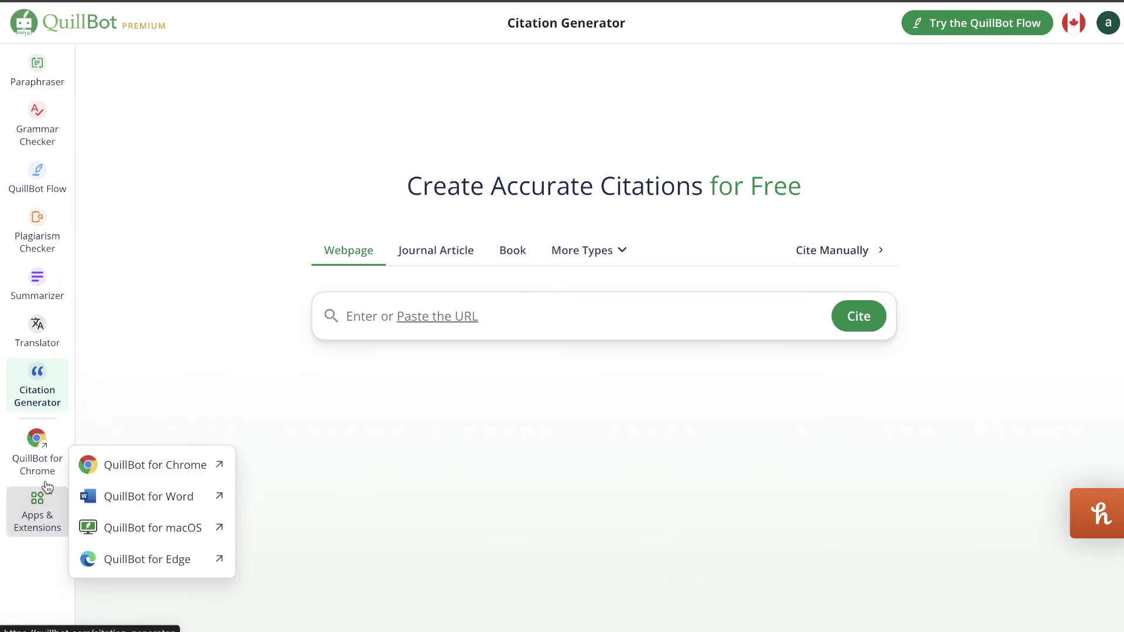
left_click(50, 66)
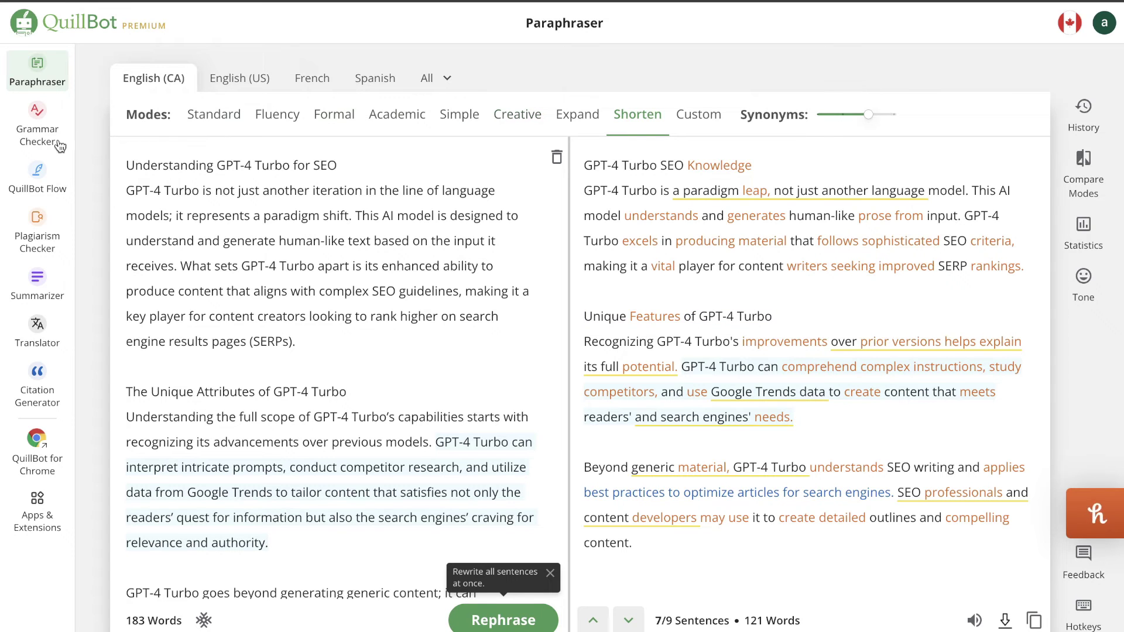
left_click(51, 177)
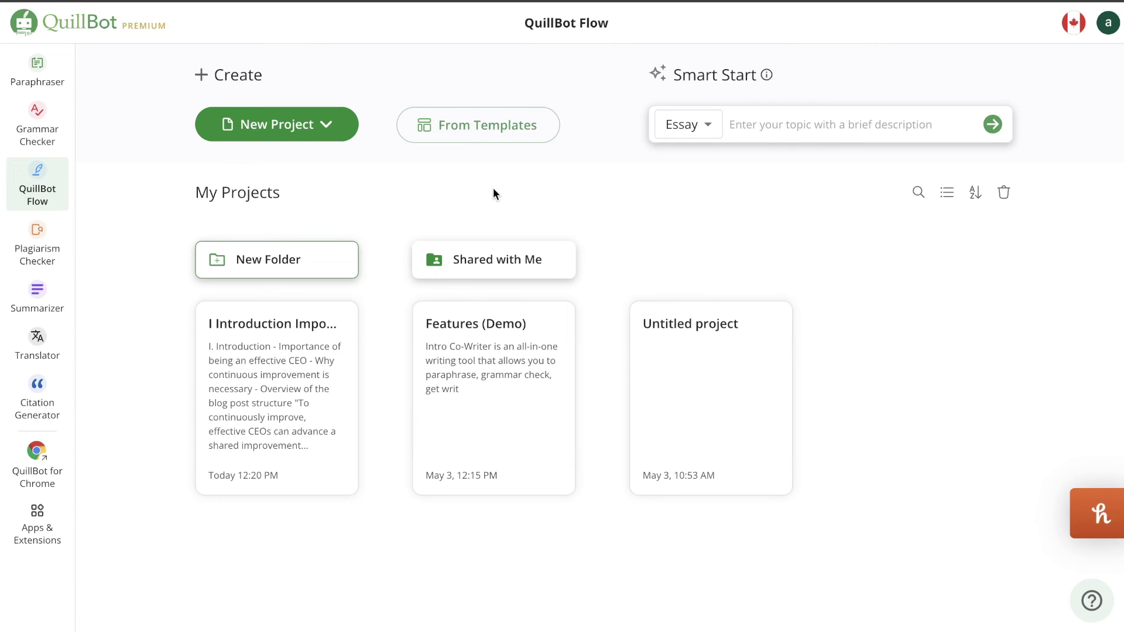
left_click(274, 365)
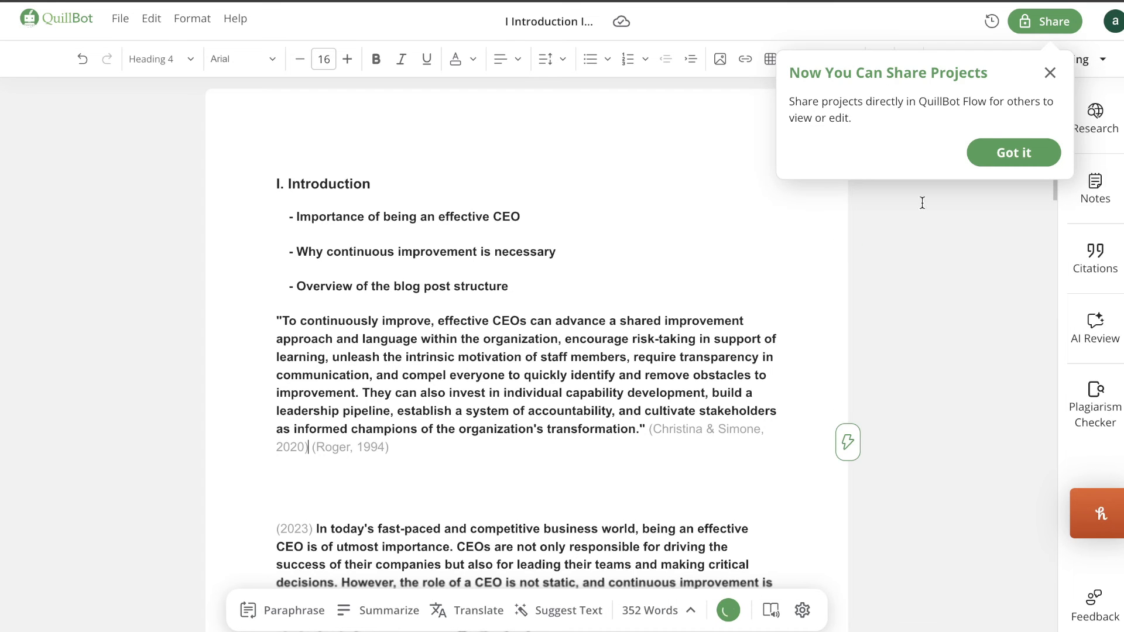
left_click(1014, 152)
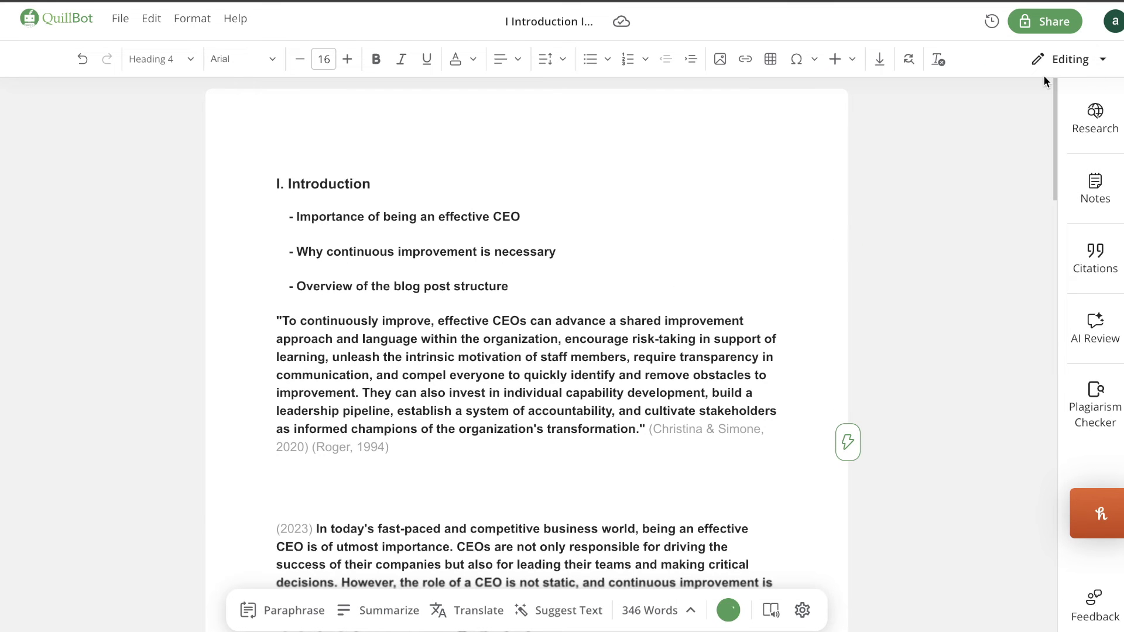
left_click(1089, 114)
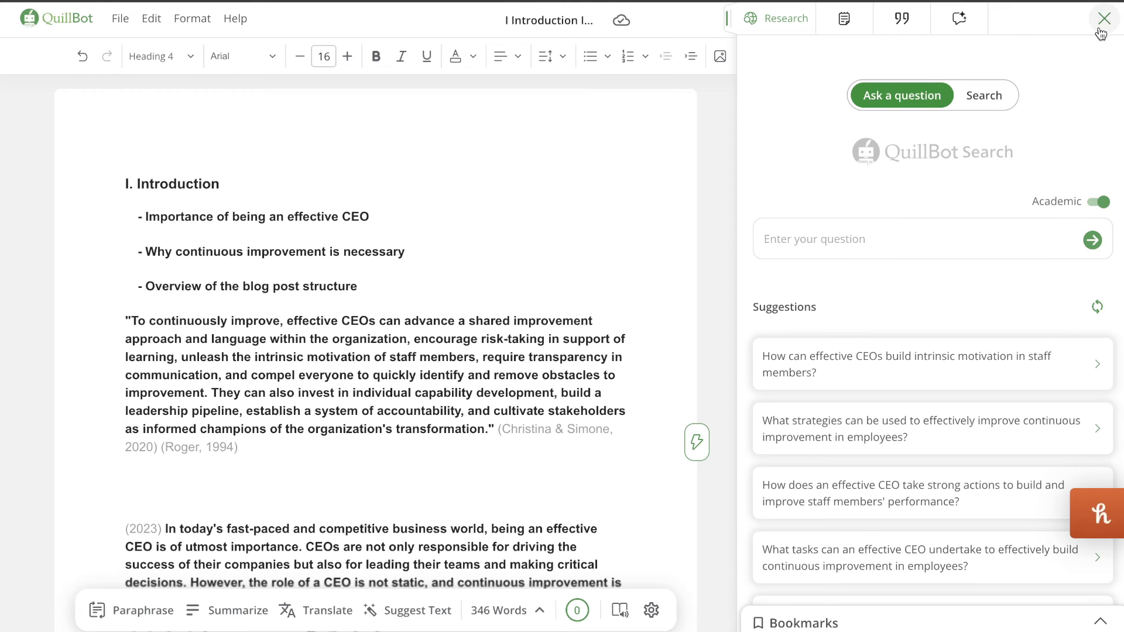
left_click(1101, 26)
left_click(1074, 96)
left_click(1105, 18)
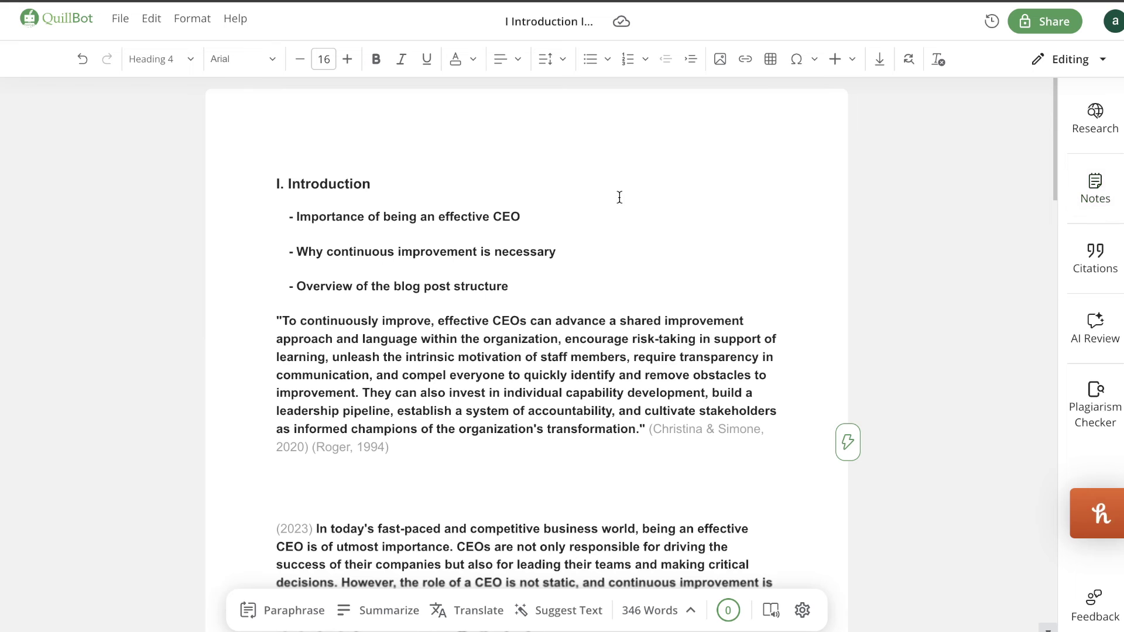
scroll(527, 221, "down", 3)
left_click(532, 469)
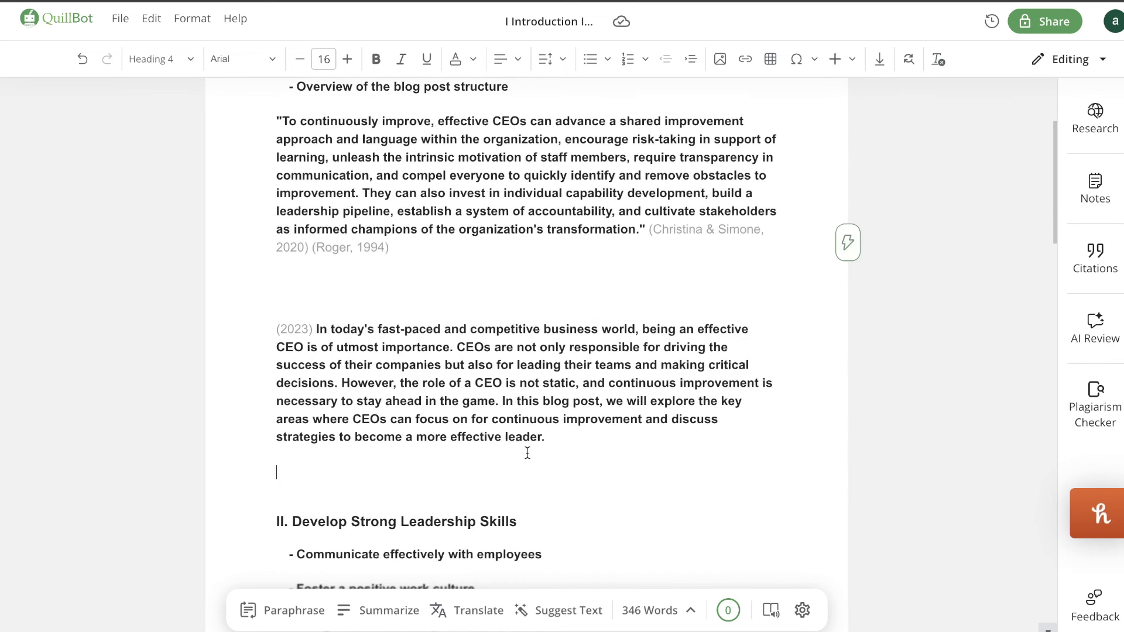
key("ctrl+Up")
key("ctrl+Up")
key("ctrl+Up")
key("ctrl+Up")
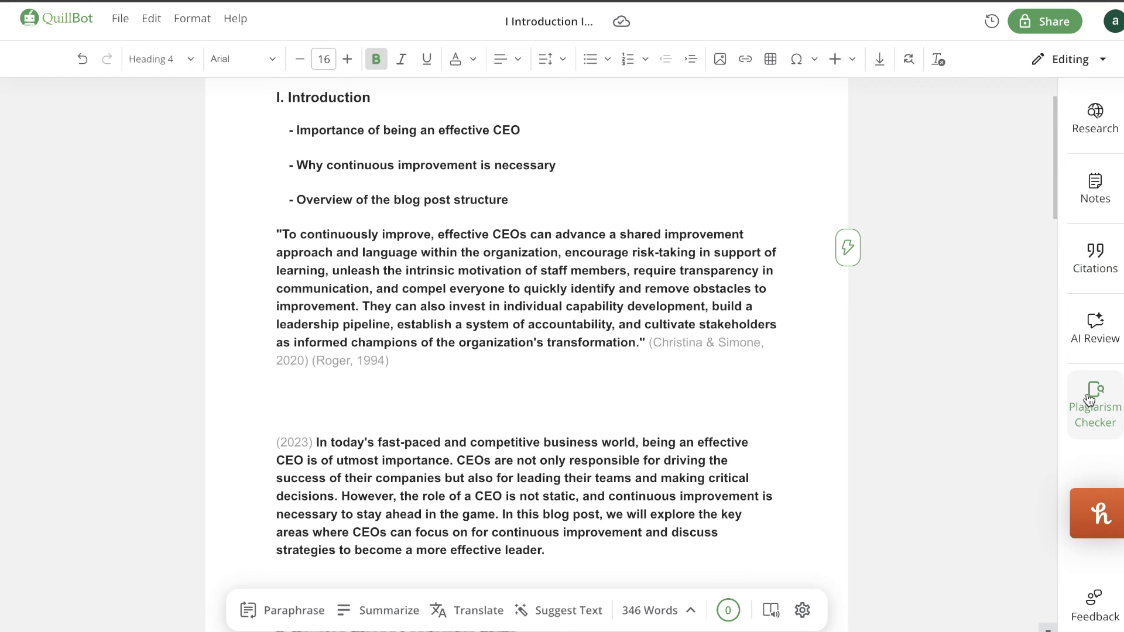
scroll(708, 157, "up", 2)
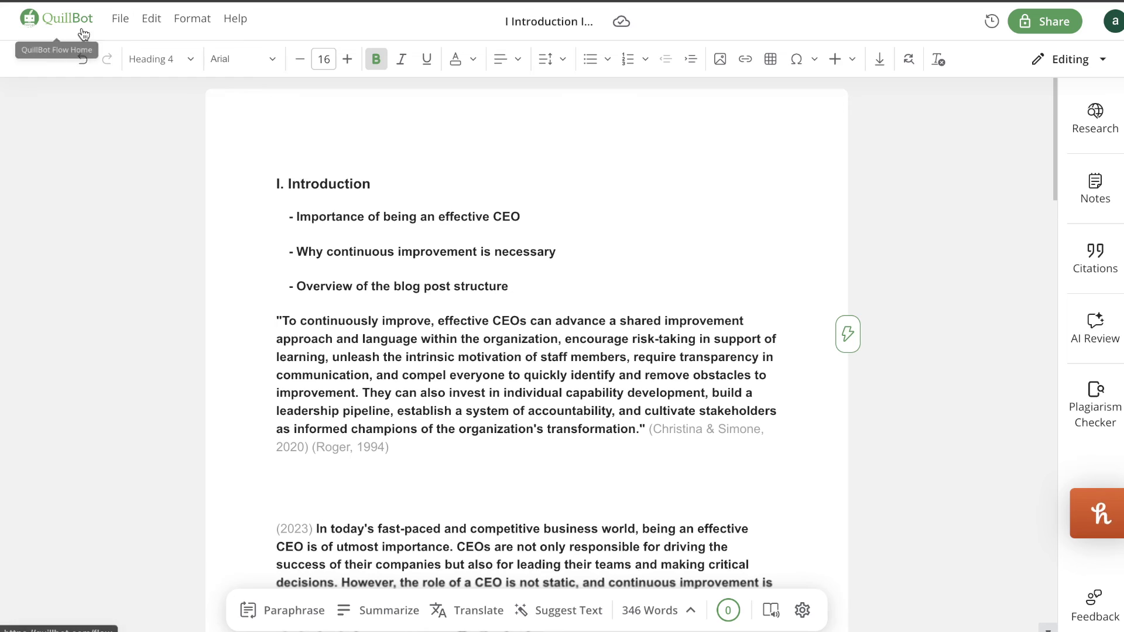
left_click(64, 19)
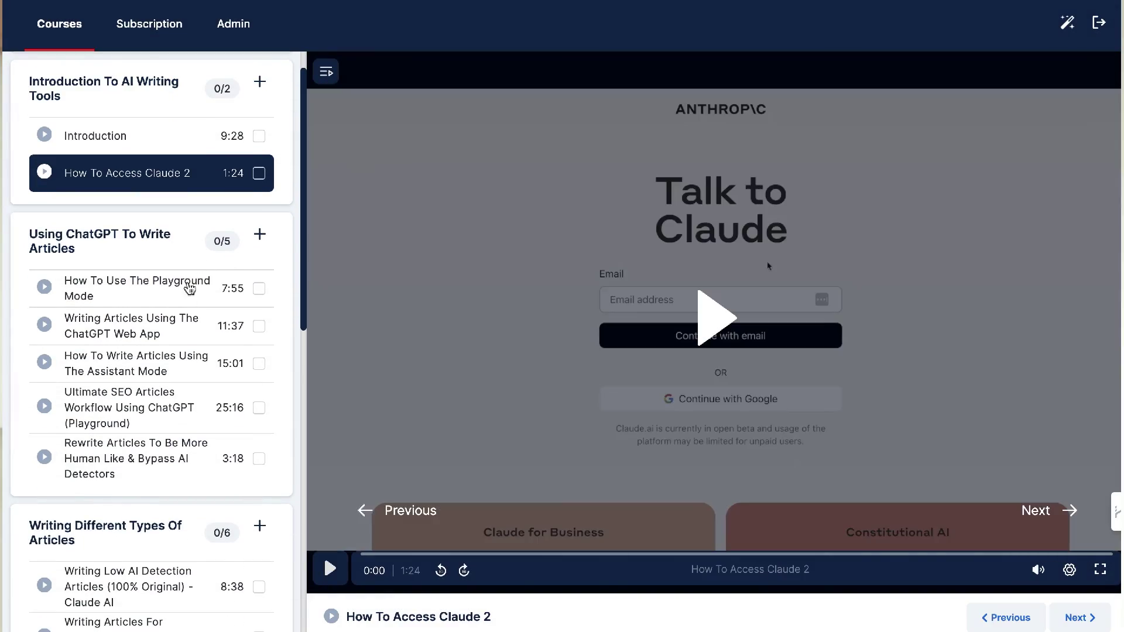
Open the 11:37 'Writing Articles Using The ChatGPT Web App' lesson, then browse the course list down to Tools Review
left_click(187, 303)
left_click(186, 326)
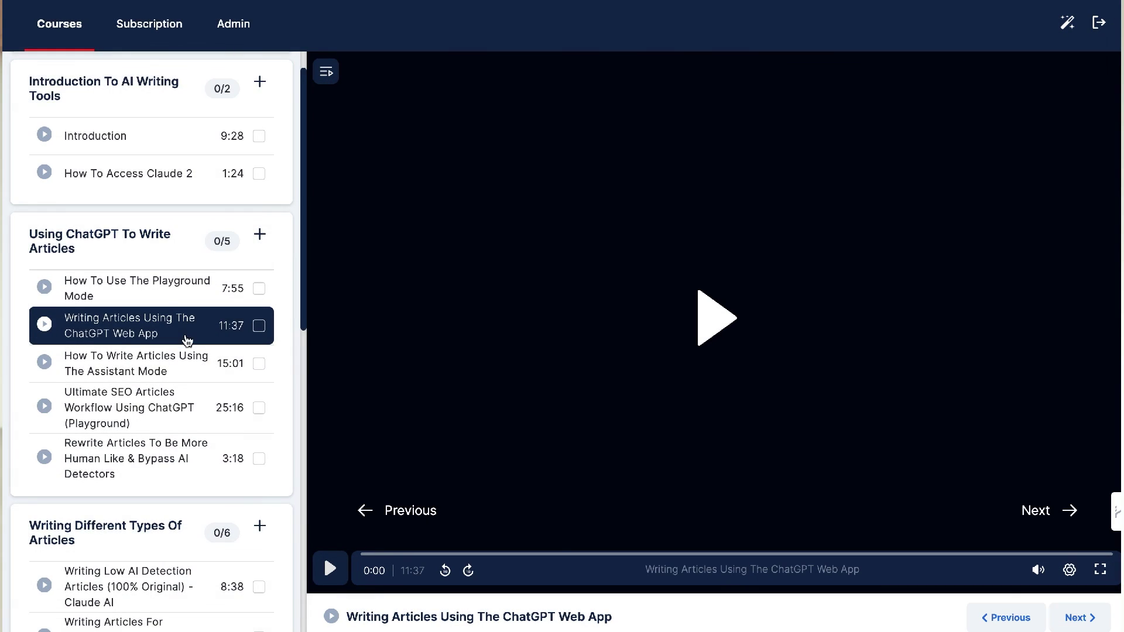
scroll(187, 341, "down", 2)
scroll(187, 341, "down", 4)
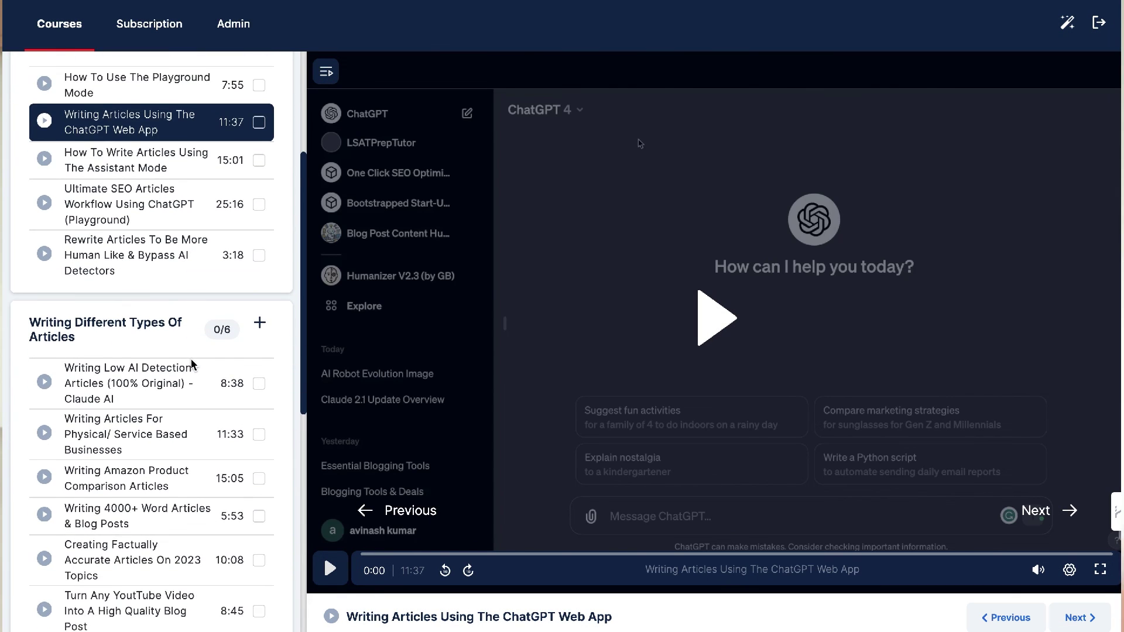
scroll(192, 366, "down", 6)
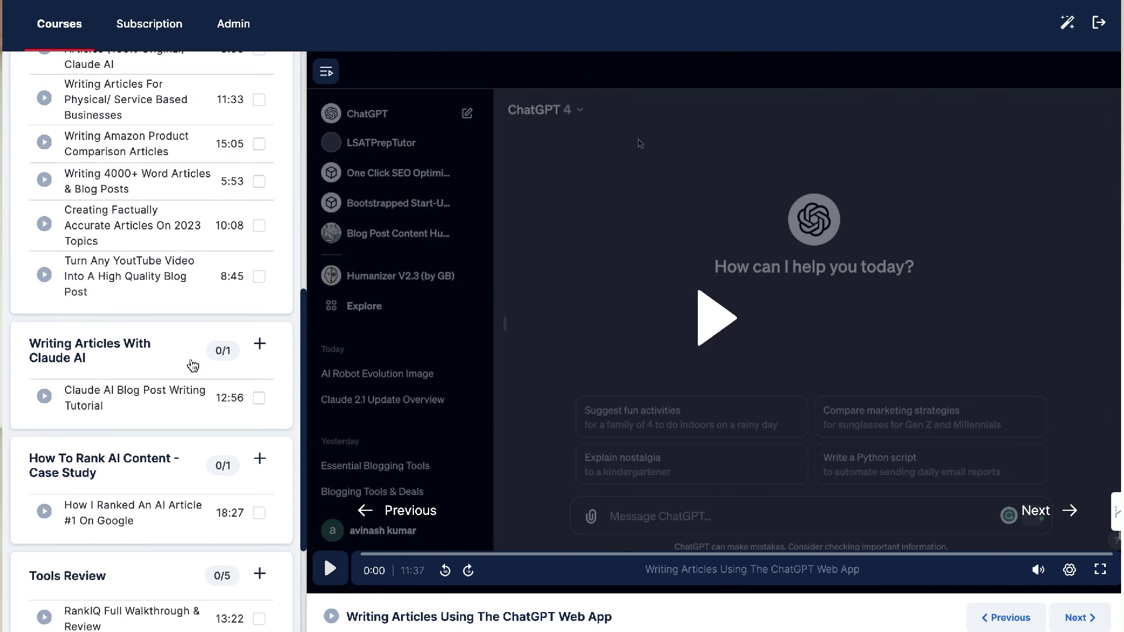
scroll(192, 366, "down", 3)
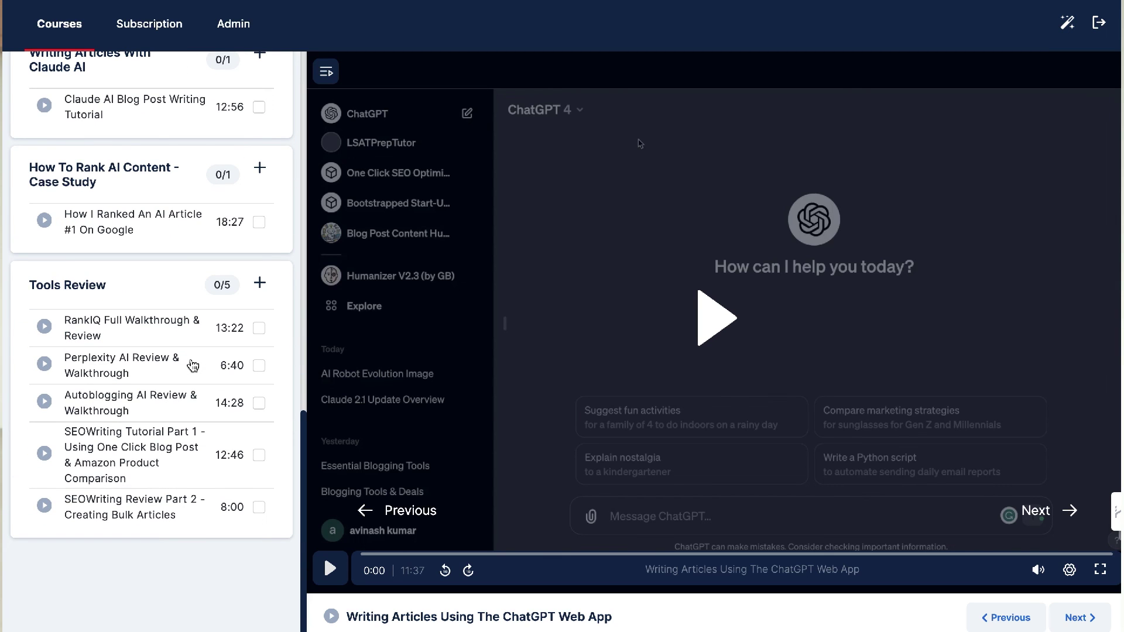